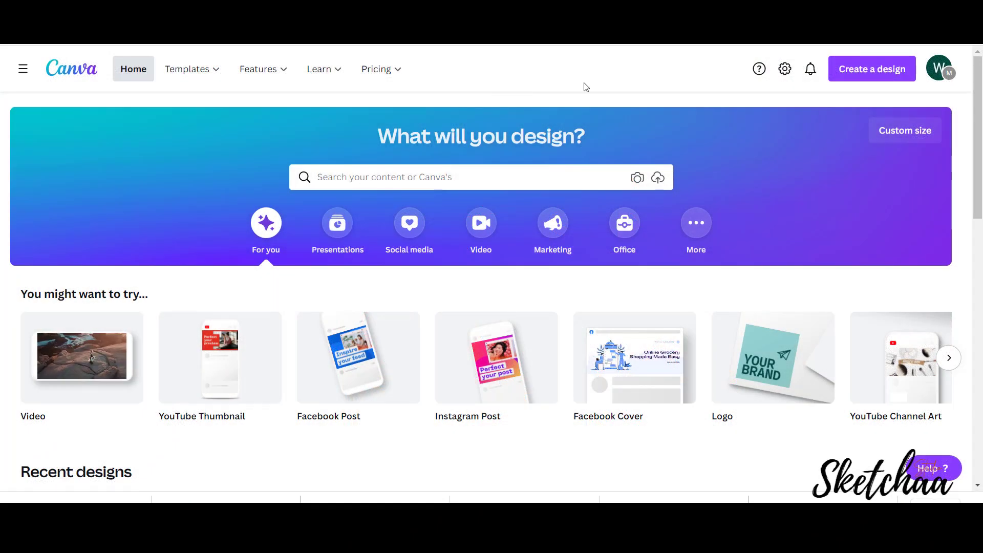
# Create a blank custom-size design of 631 × 631 px
pyautogui.click(846, 73)
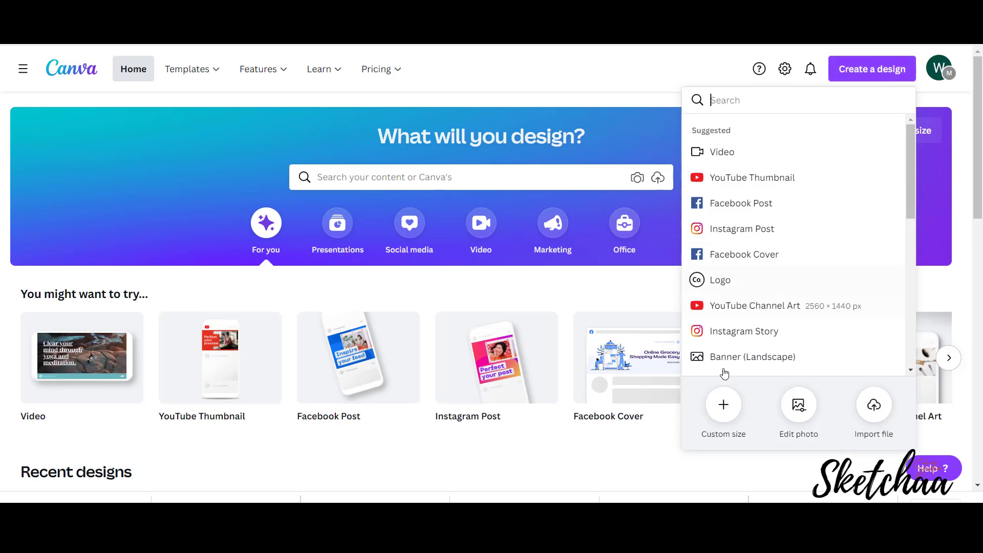
pyautogui.click(723, 403)
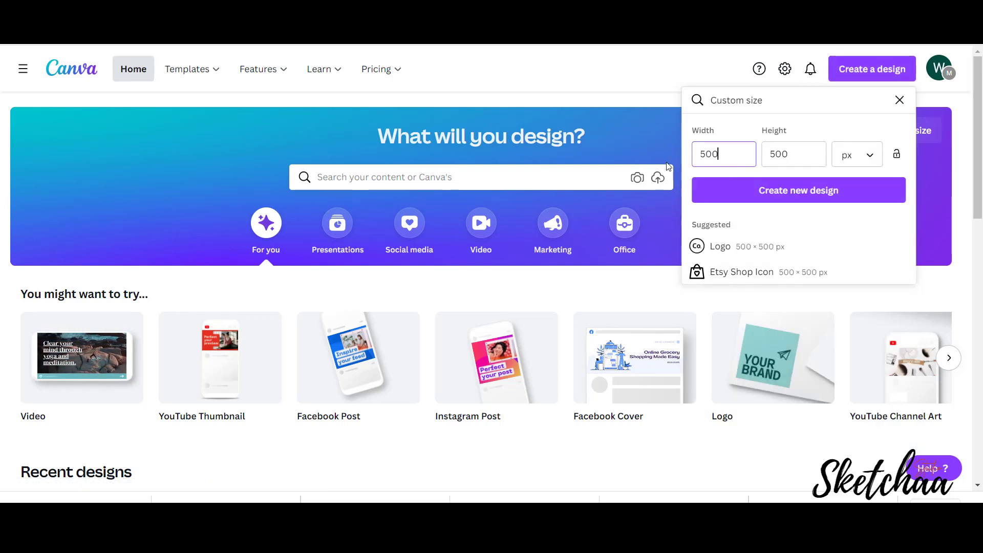
pyautogui.press('BackSpace')
pyautogui.press('BackSpace')
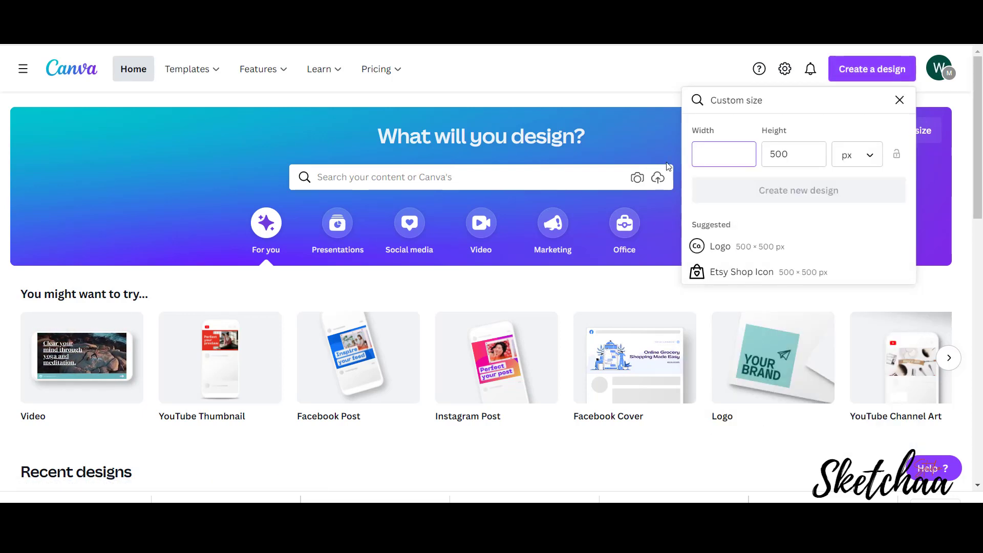
pyautogui.write('631')
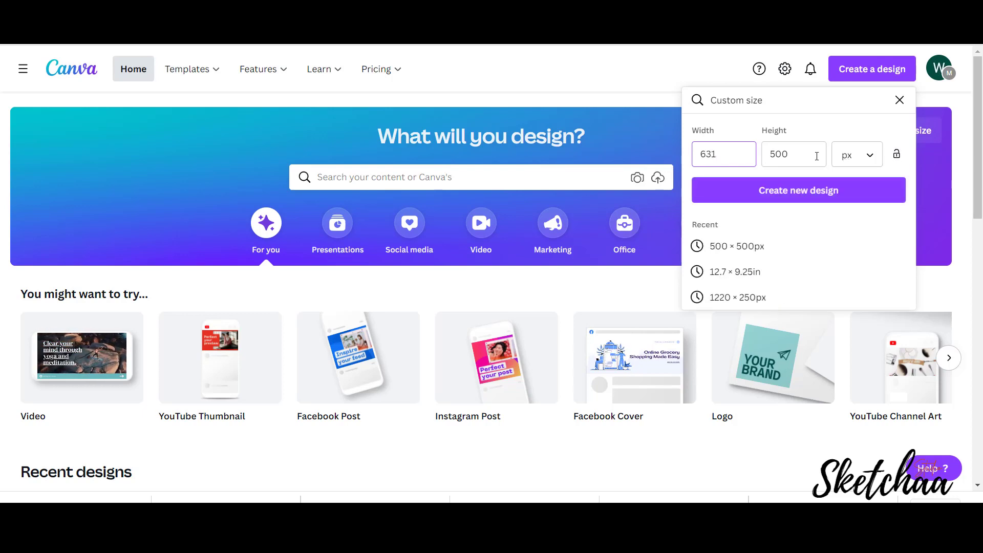
pyautogui.moveTo(817, 156); pyautogui.dragTo(778, 155)
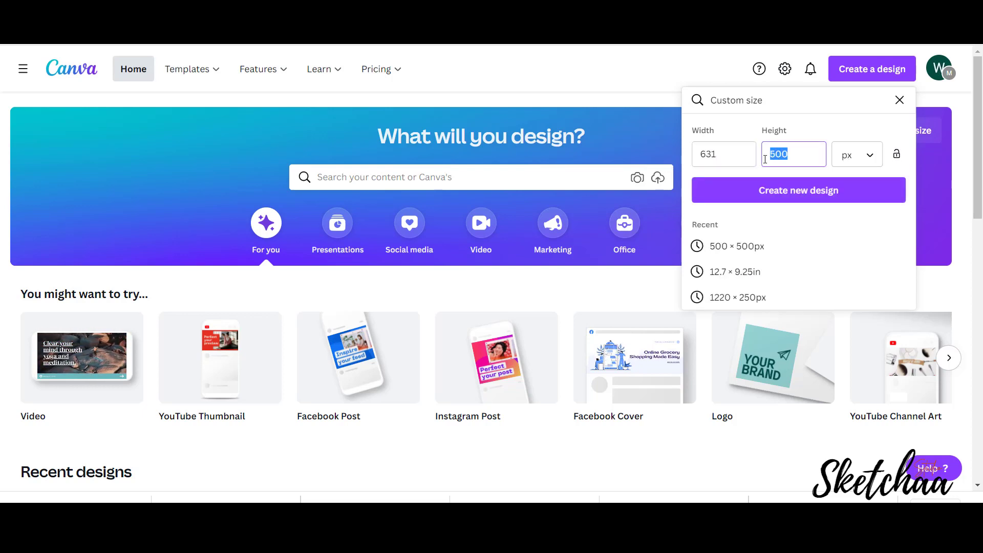
pyautogui.write('631')
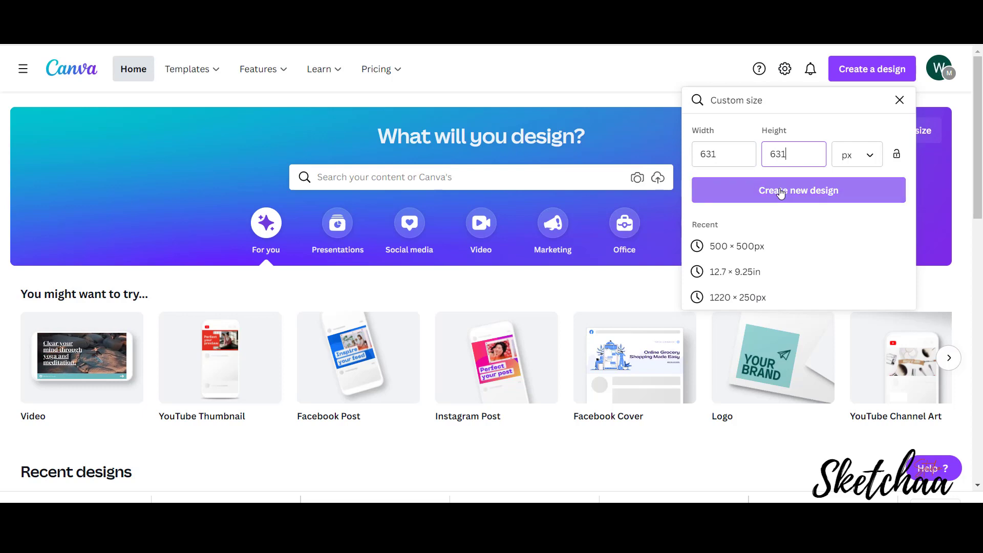
pyautogui.click(779, 191)
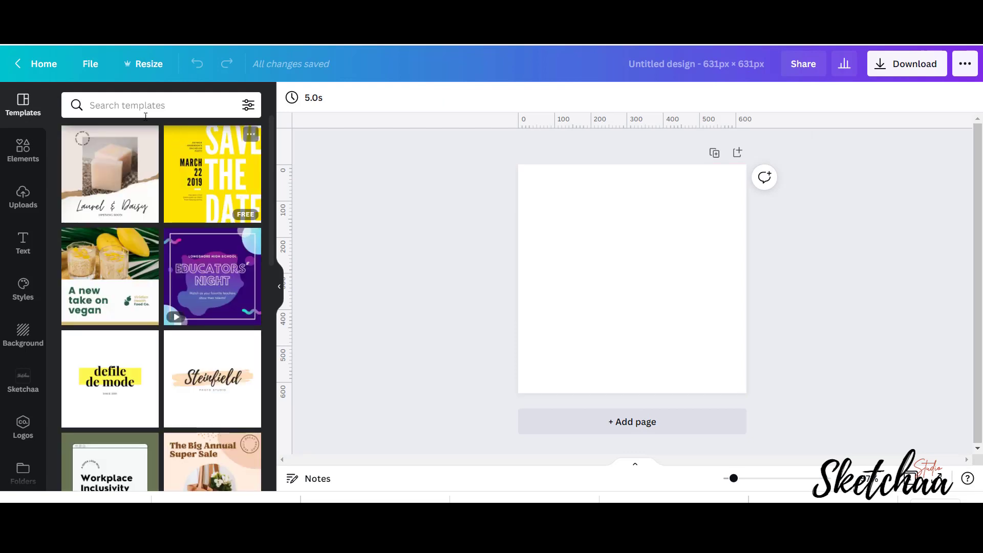
# Search Elements photos for 'young woman' and add the smiling woman portrait to the page
pyautogui.click(109, 105)
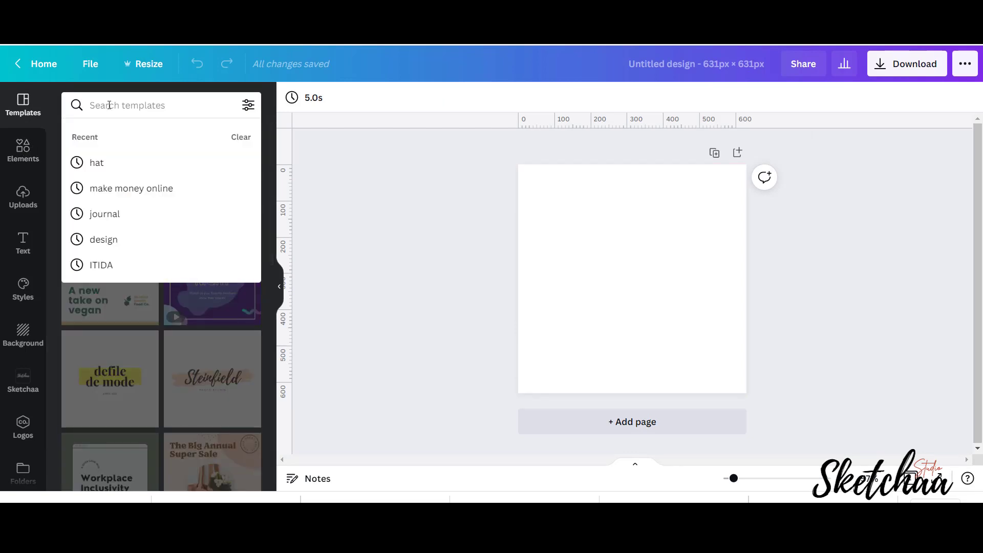
pyautogui.write('young woman')
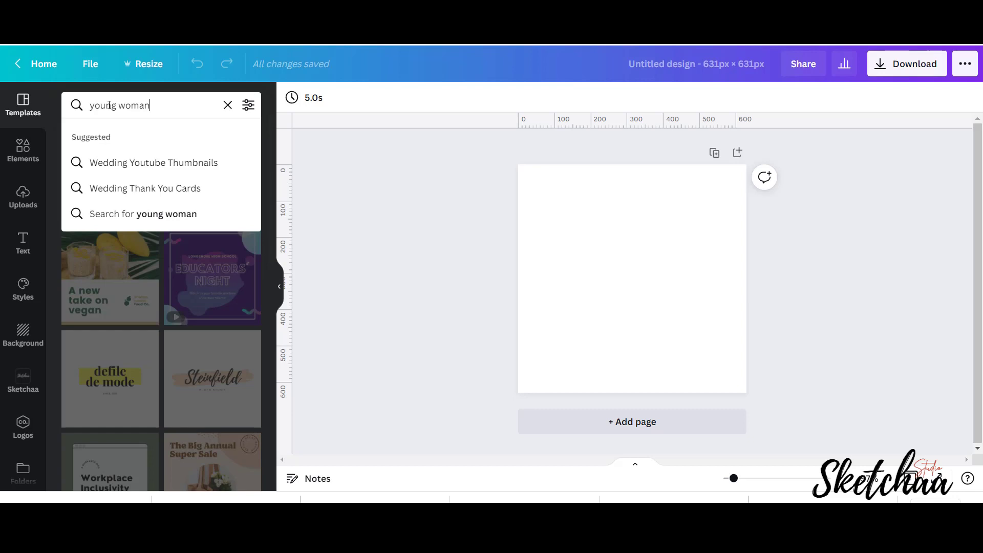
pyautogui.press('Return')
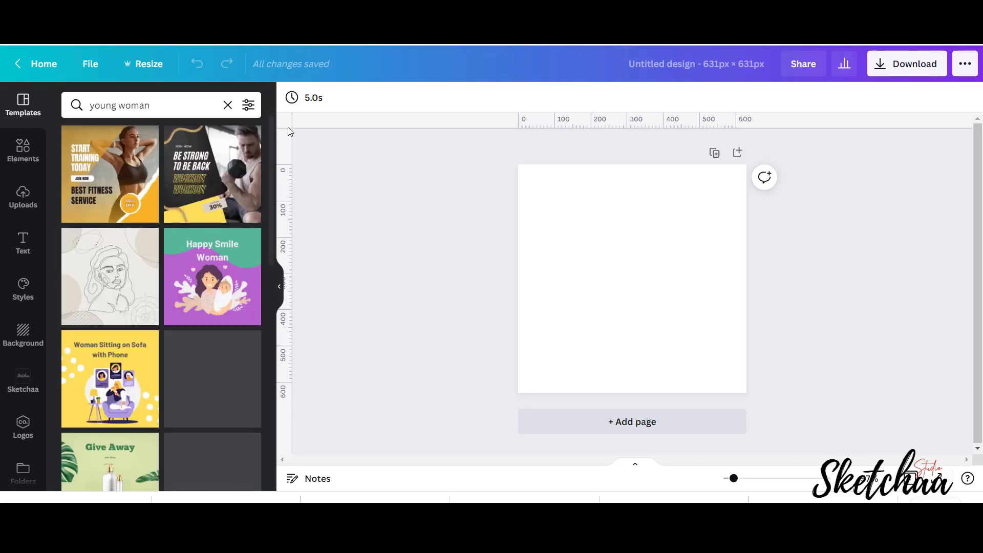
pyautogui.click(23, 149)
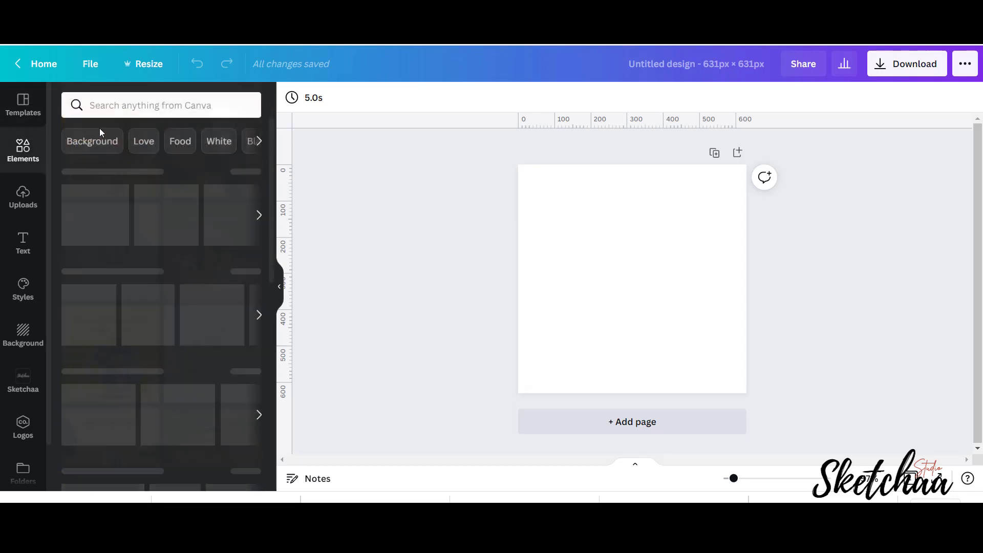
pyautogui.click(141, 106)
pyautogui.write('young')
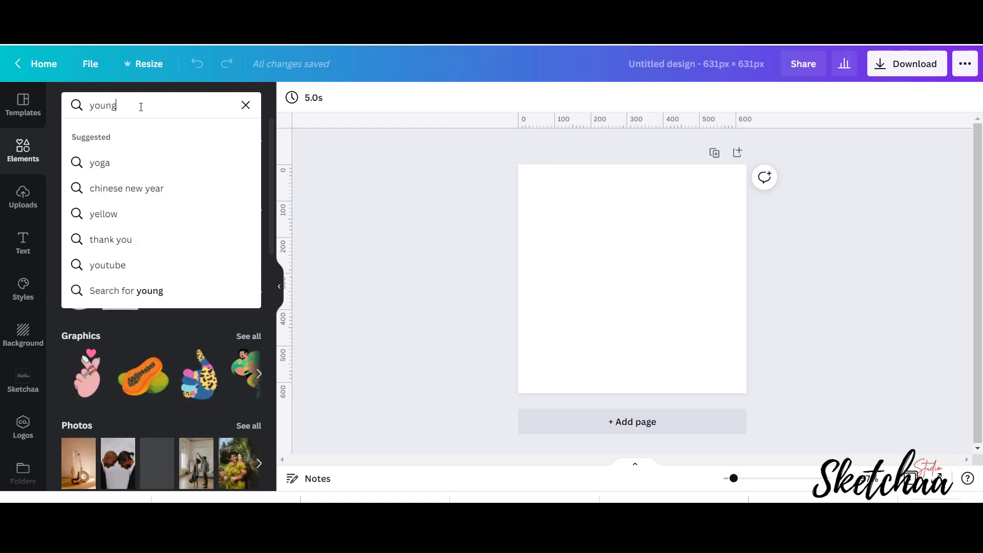
pyautogui.write(' woman')
pyautogui.press('Return')
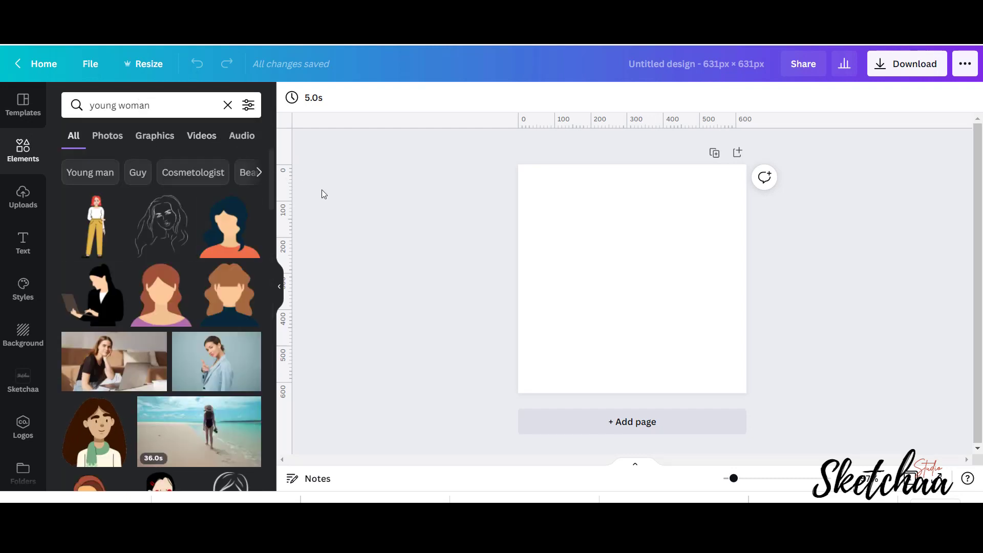
pyautogui.click(121, 146)
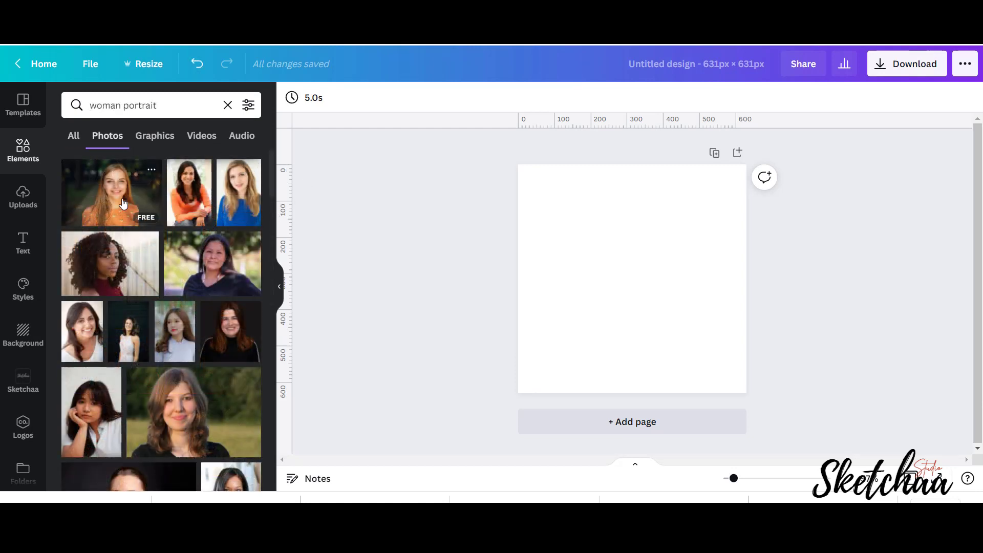
pyautogui.click(153, 207)
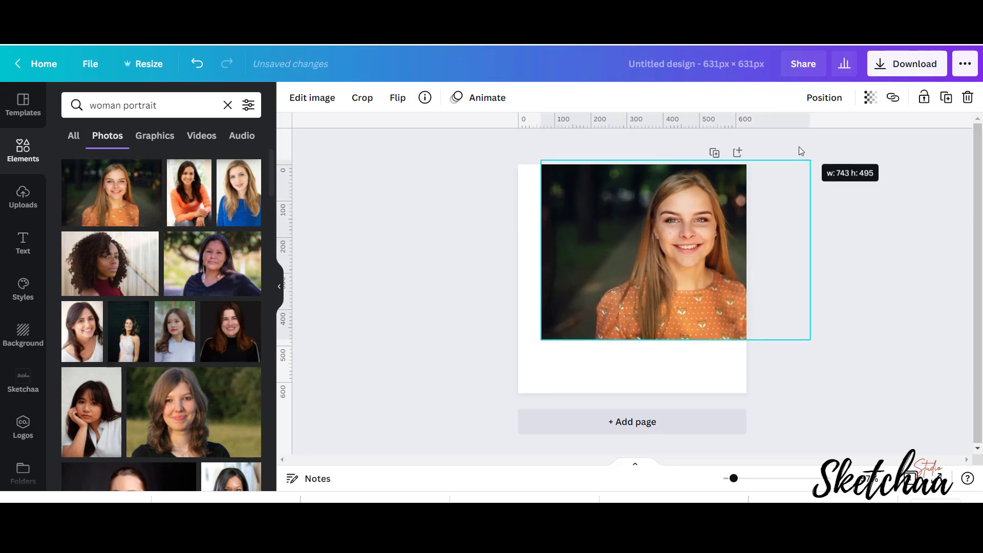
# Enlarge the portrait beyond the page edges with her face centred
pyautogui.moveTo(727, 219); pyautogui.dragTo(811, 159)
pyautogui.moveTo(541, 339); pyautogui.dragTo(444, 408)
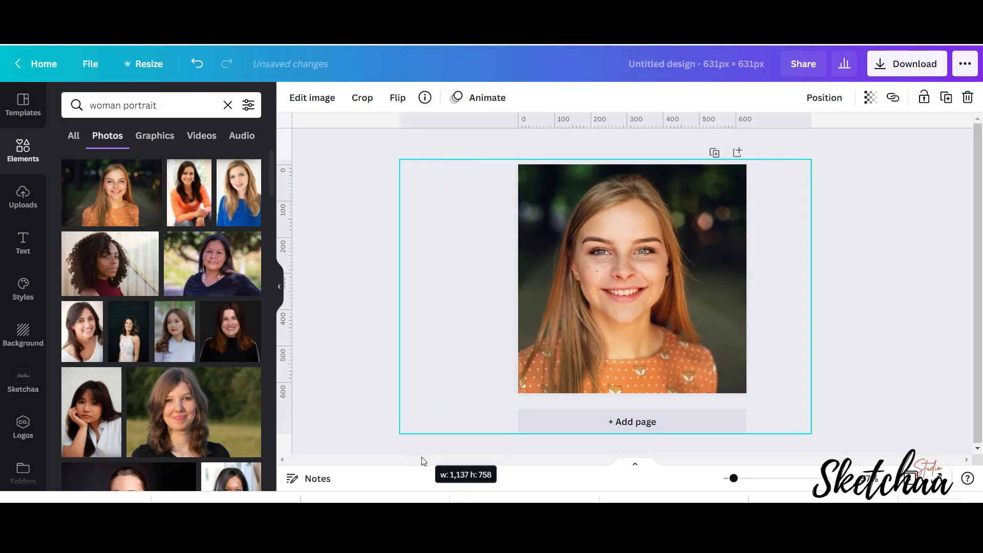
pyautogui.moveTo(444, 408); pyautogui.dragTo(401, 434)
pyautogui.moveTo(816, 155); pyautogui.dragTo(877, 127)
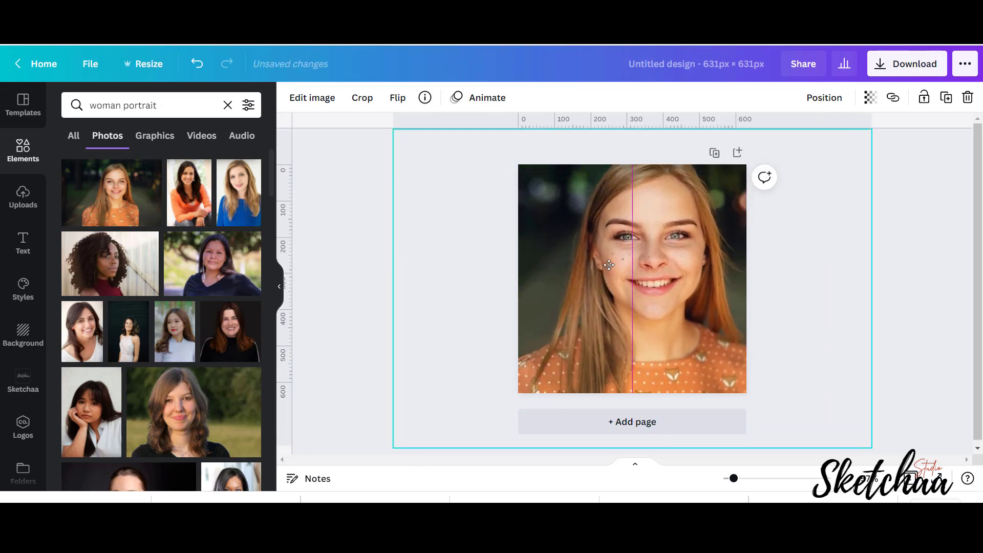
pyautogui.moveTo(606, 259); pyautogui.dragTo(573, 283)
pyautogui.moveTo(363, 158); pyautogui.dragTo(352, 149)
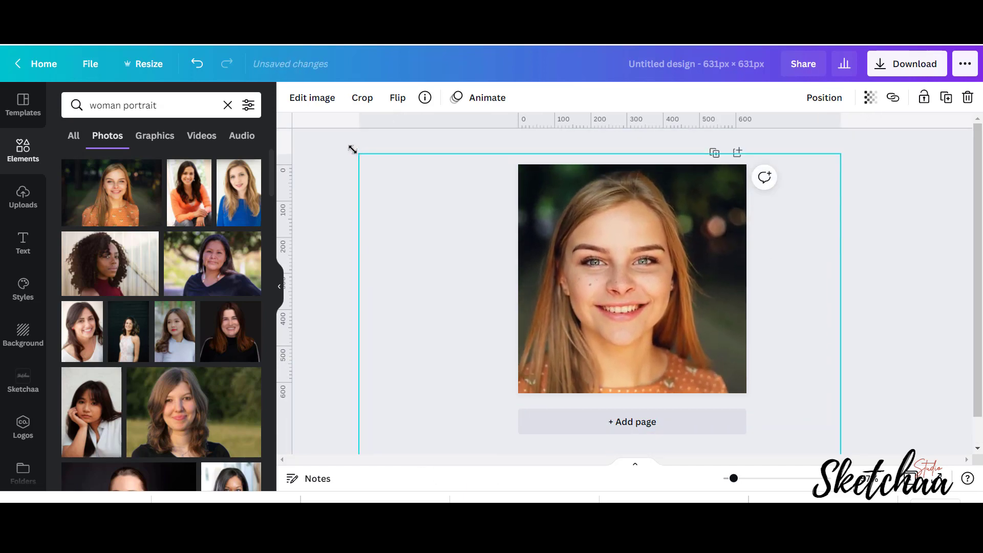
pyautogui.moveTo(675, 246); pyautogui.dragTo(690, 234)
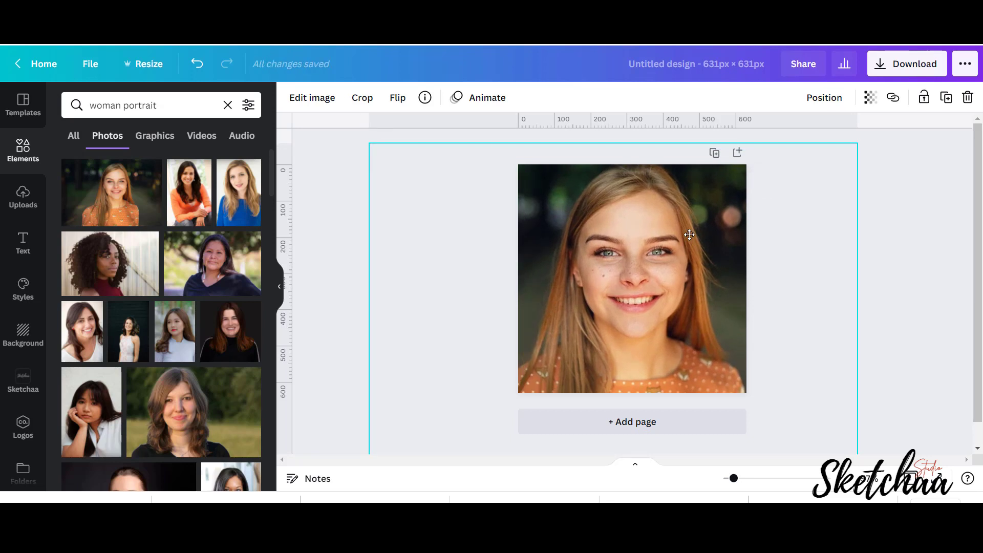
# Apply Background Remover to the portrait, leaving the woman on plain white
pyautogui.click(320, 102)
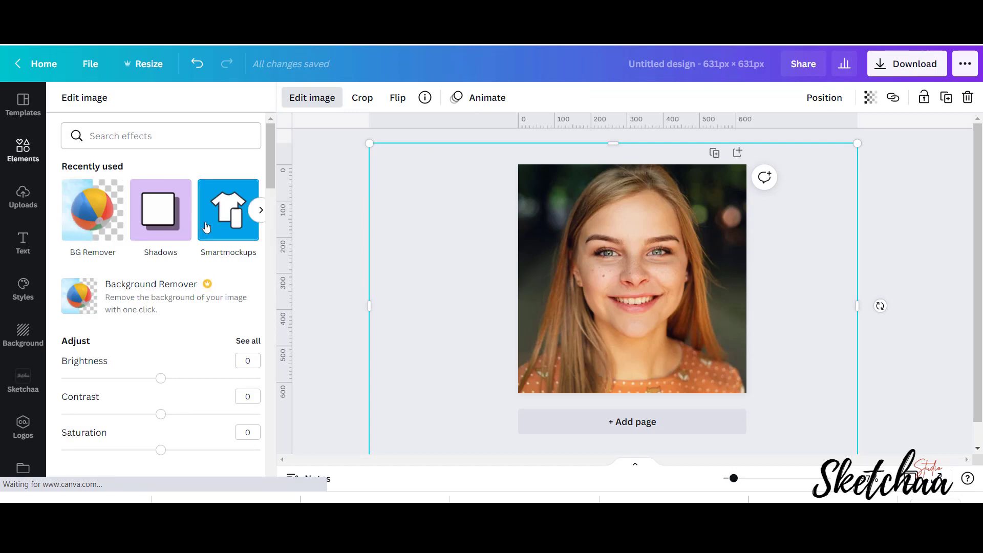
pyautogui.click(226, 210)
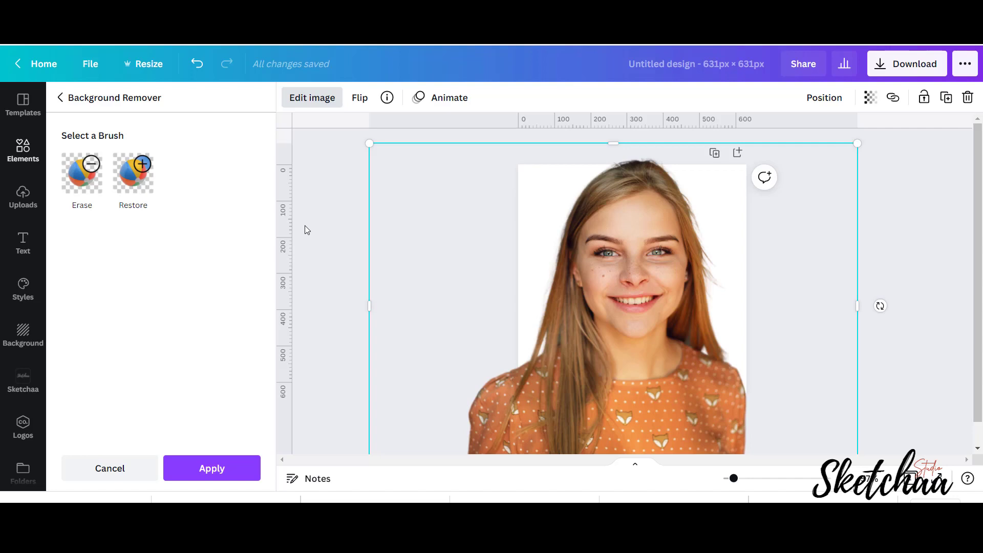
pyautogui.click(215, 467)
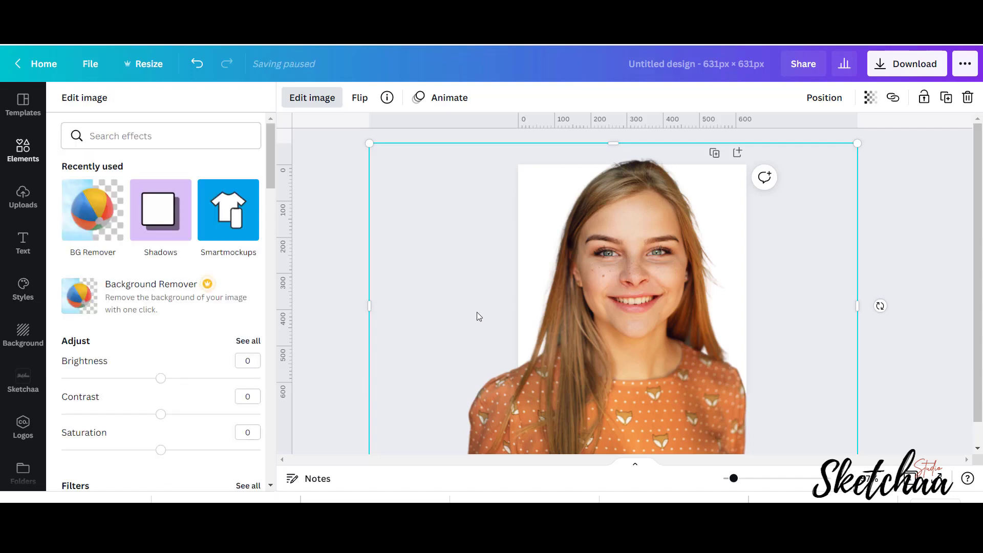
# Search the Elements library for 'party' mask graphics
pyautogui.click(19, 153)
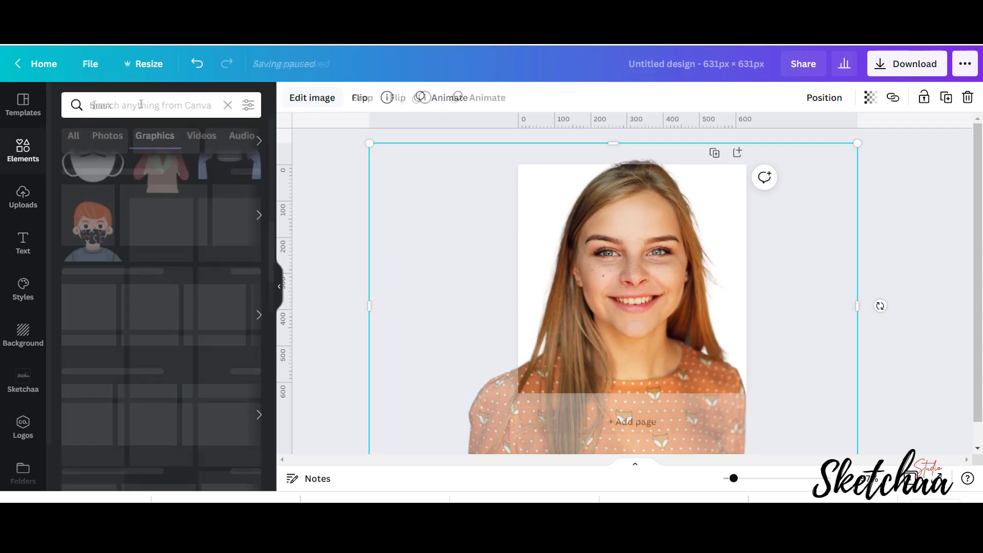
pyautogui.click(92, 105)
pyautogui.write('part')
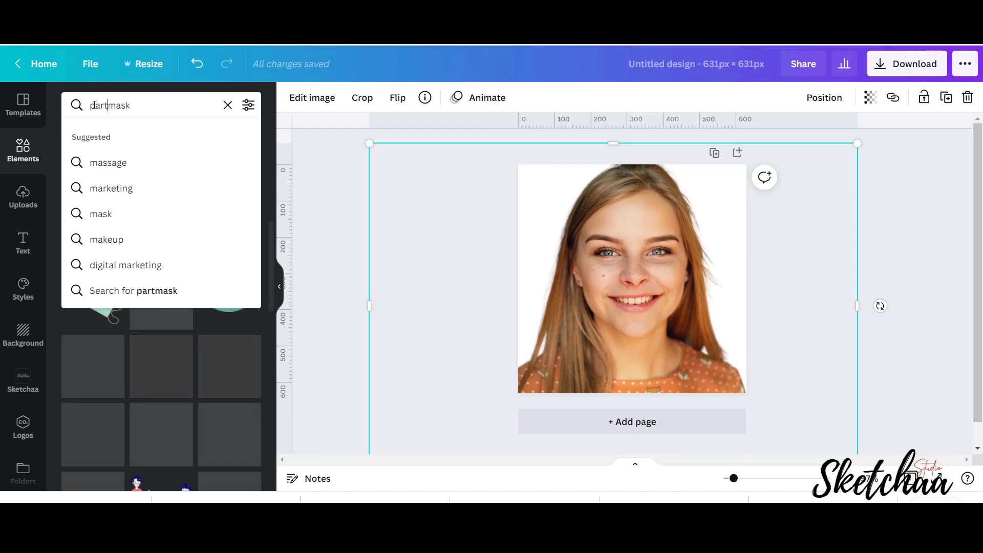
pyautogui.write('y')
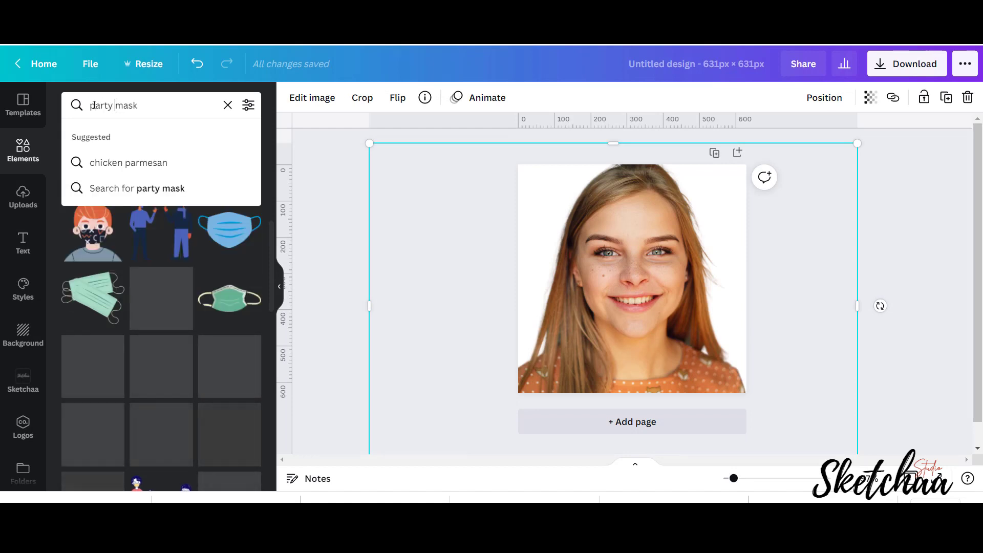
pyautogui.press('Return')
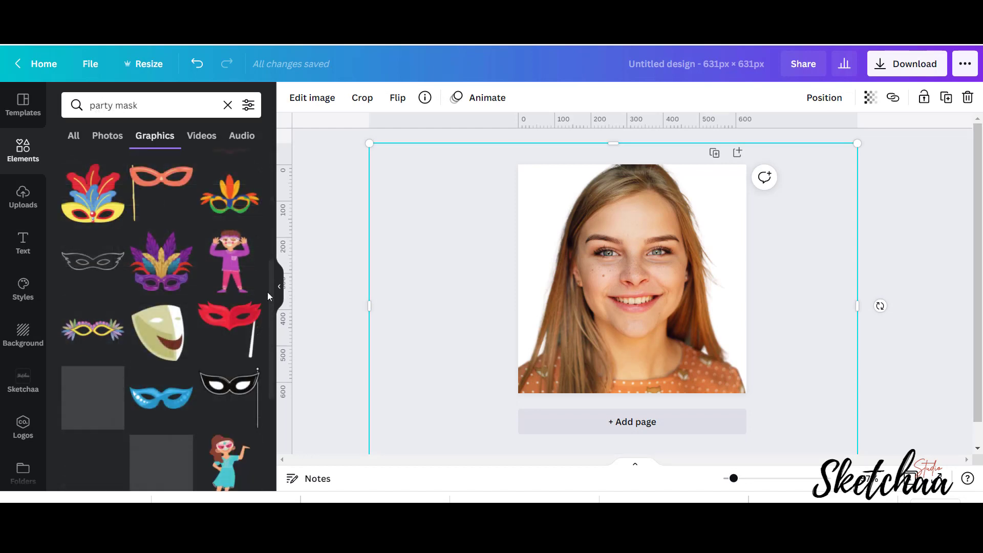
pyautogui.scroll(-10, 268, 292)
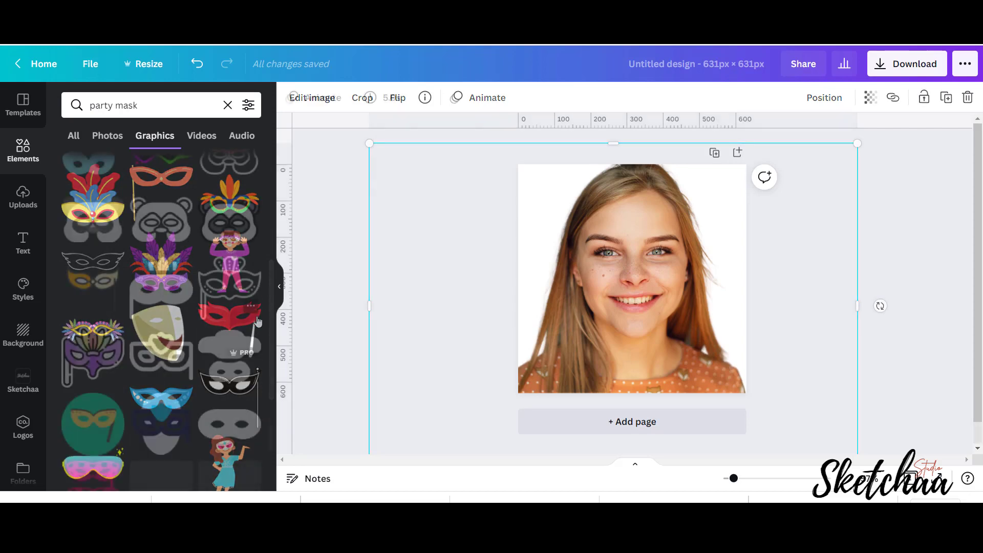
pyautogui.press('Escape')
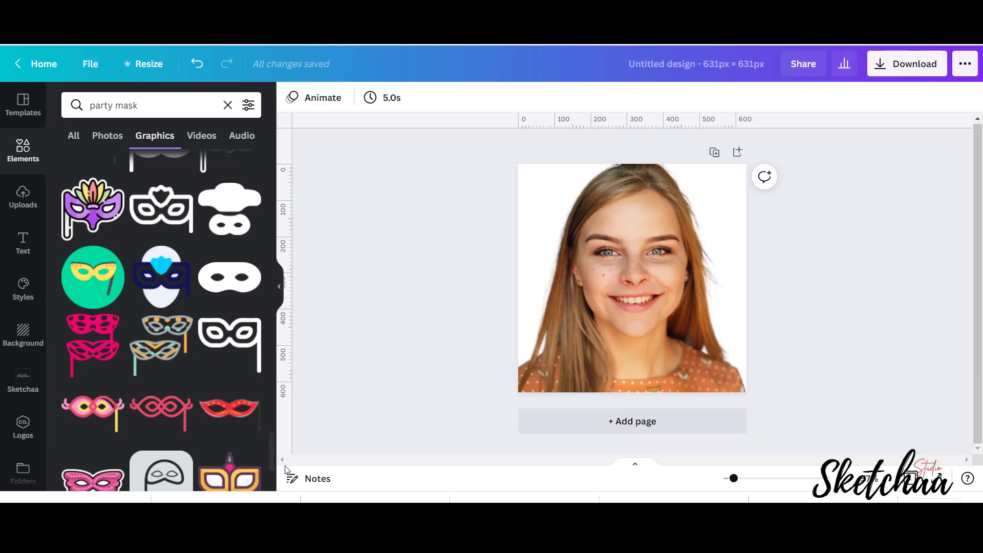
# Place the red party mask over her eyes and download the design as a PNG
pyautogui.moveTo(243, 415); pyautogui.dragTo(635, 280)
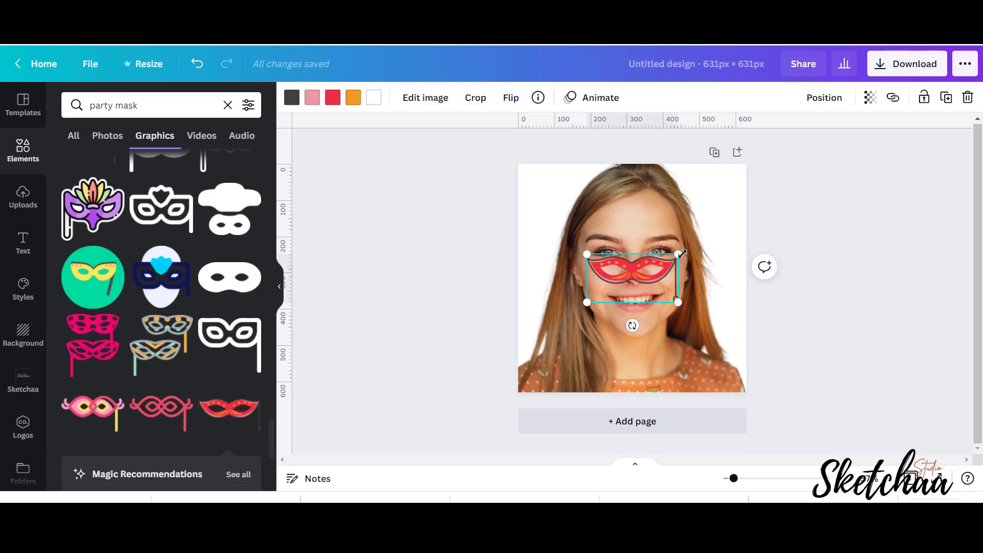
pyautogui.moveTo(682, 253); pyautogui.dragTo(708, 237)
pyautogui.moveTo(639, 275); pyautogui.dragTo(642, 262)
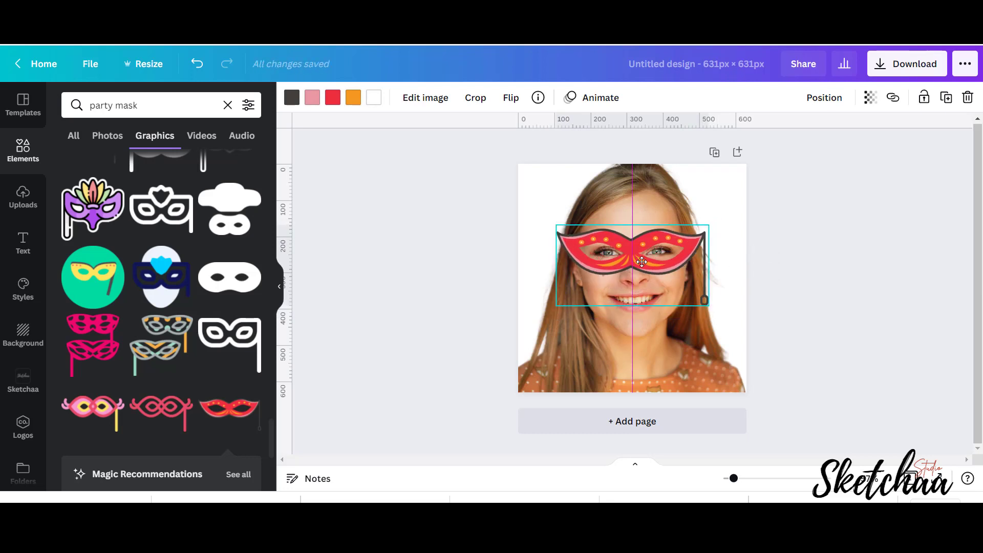
pyautogui.click(914, 64)
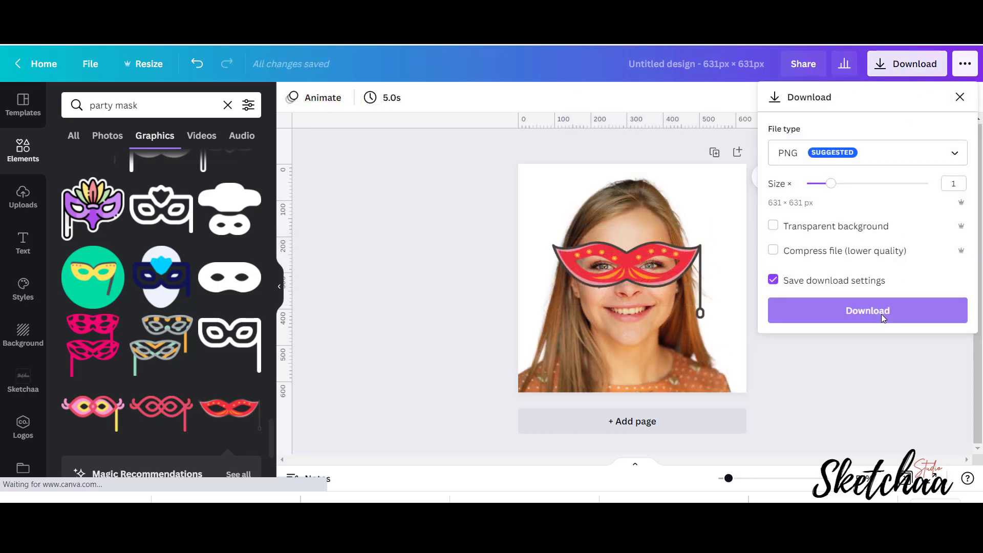
pyautogui.click(881, 314)
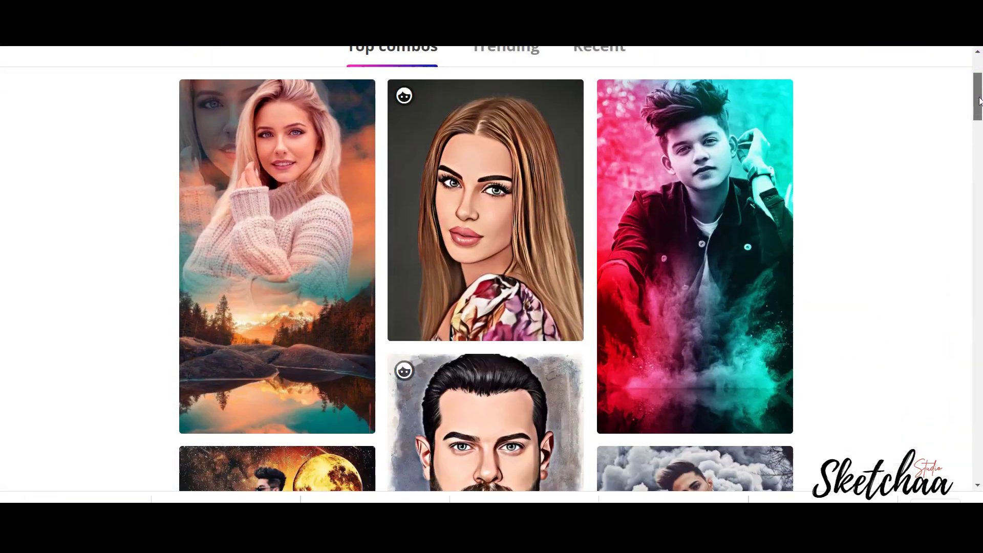
# Scroll Photolab.me's combo grids to the red-hooded painted portrait combo
pyautogui.moveTo(979, 101); pyautogui.dragTo(979, 155)
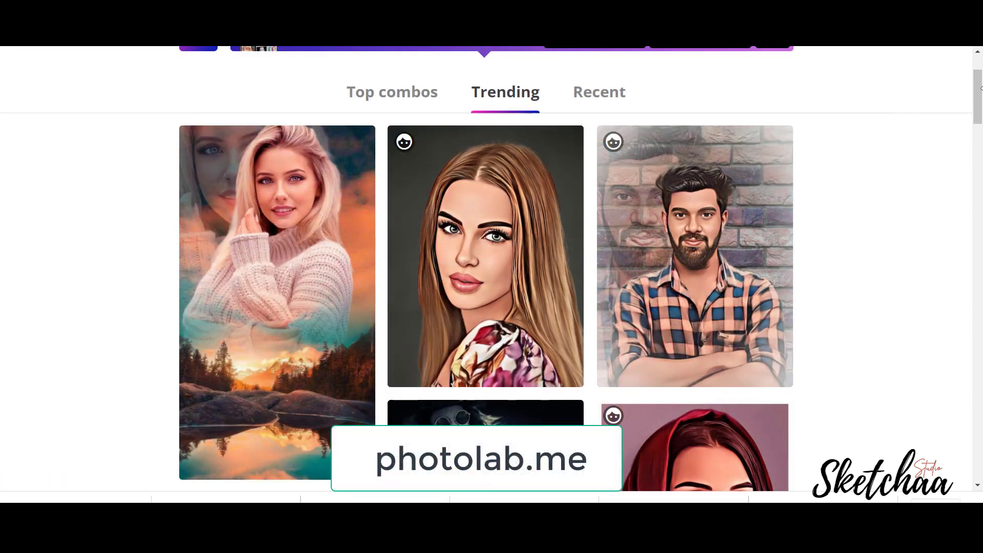
pyautogui.moveTo(980, 99); pyautogui.dragTo(980, 121)
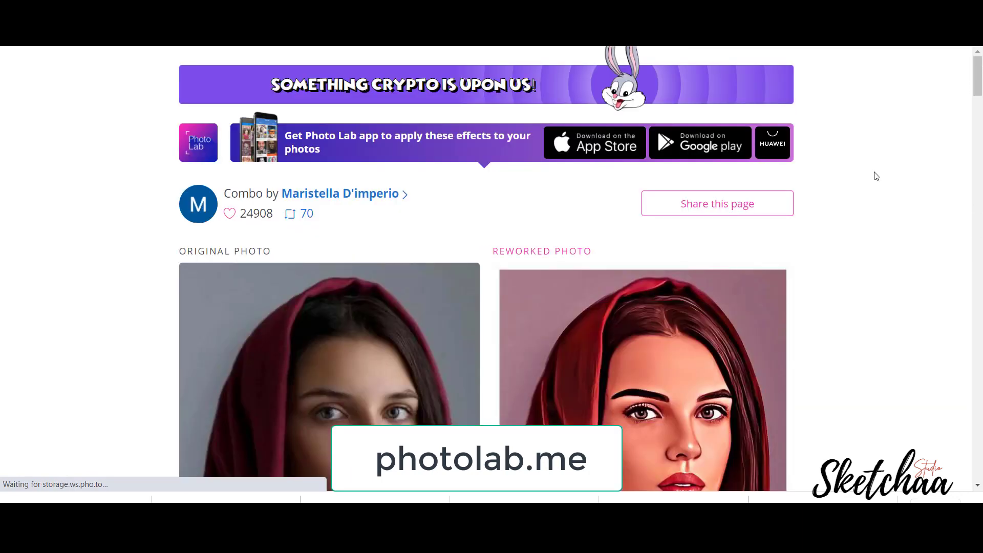
pyautogui.moveTo(978, 89); pyautogui.dragTo(978, 128)
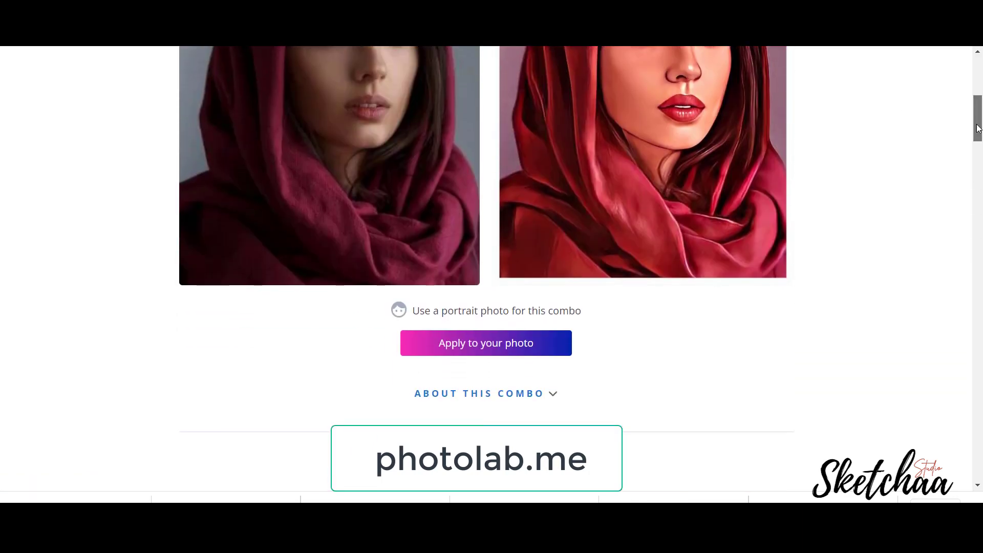
# Apply the painted combo to the masked portrait PNG and download the result
pyautogui.click(472, 354)
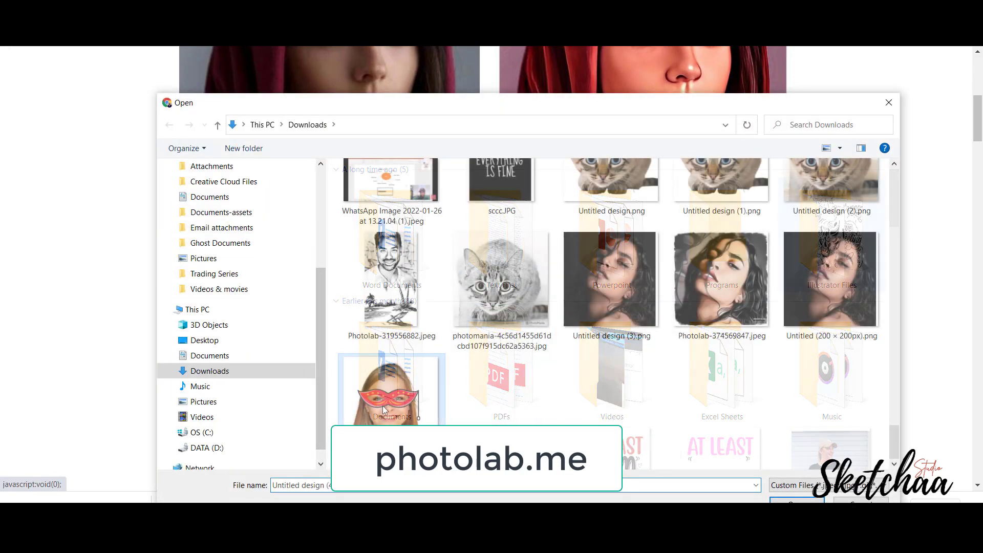
pyautogui.doubleClick(382, 406)
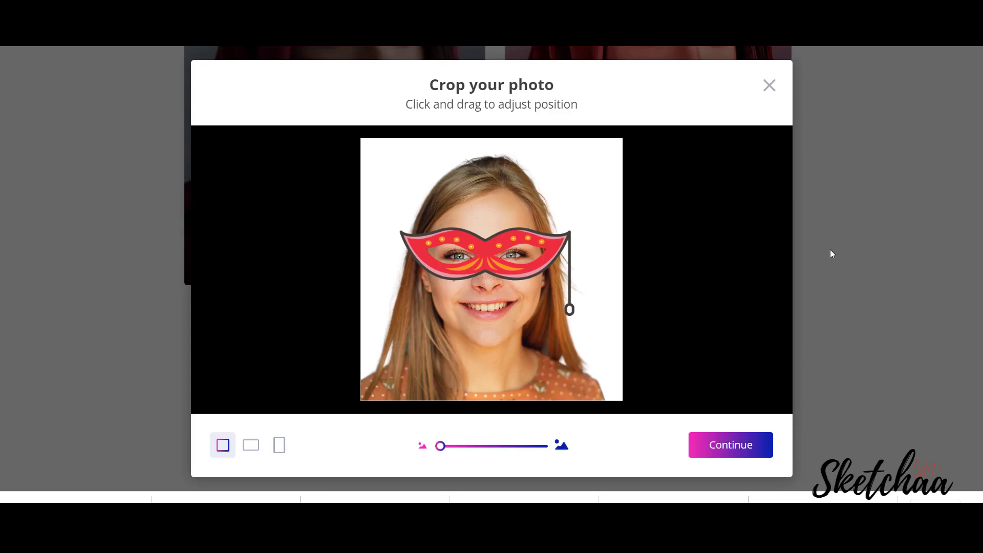
pyautogui.click(718, 445)
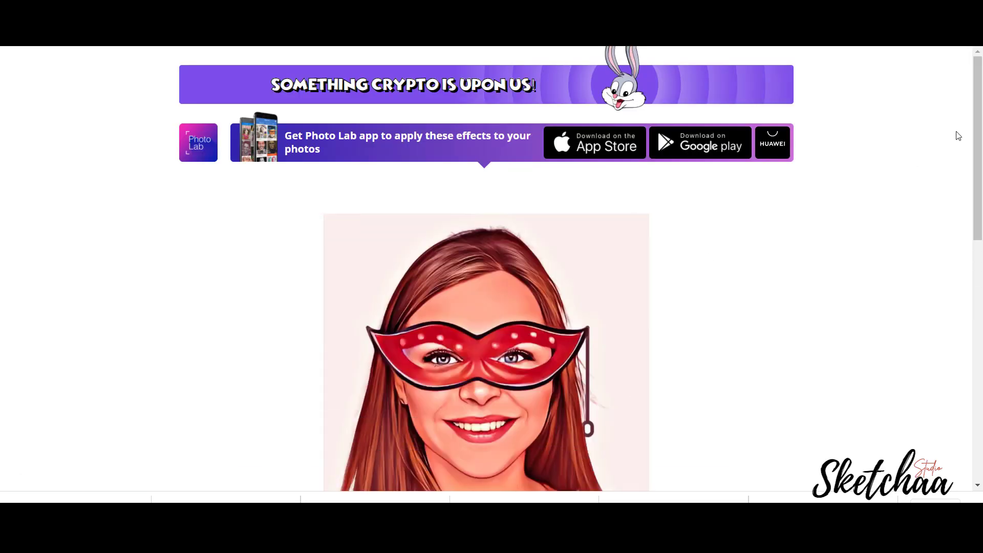
pyautogui.moveTo(979, 112); pyautogui.dragTo(980, 172)
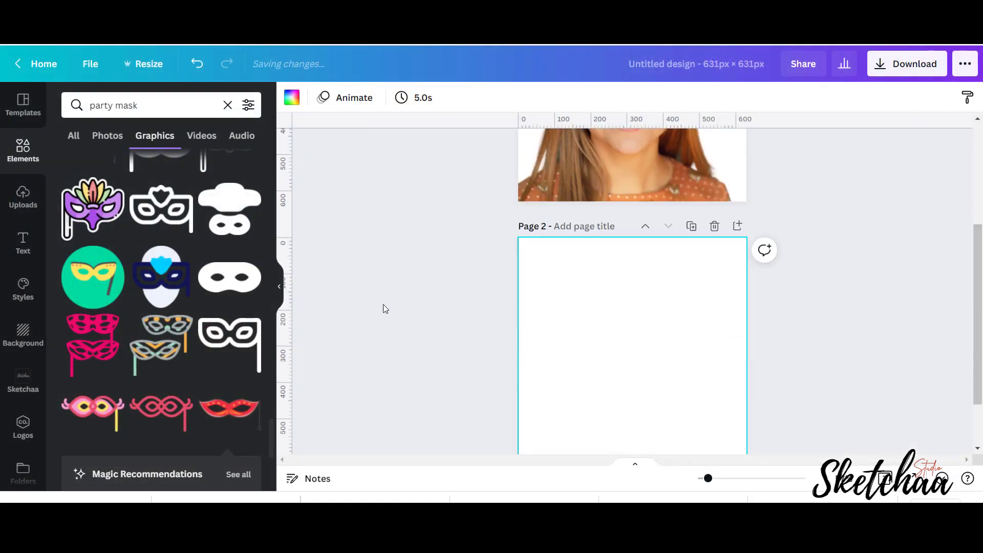
# Upload Photolab-574397730.jpeg and add the painted portrait to page 2
pyautogui.click(15, 204)
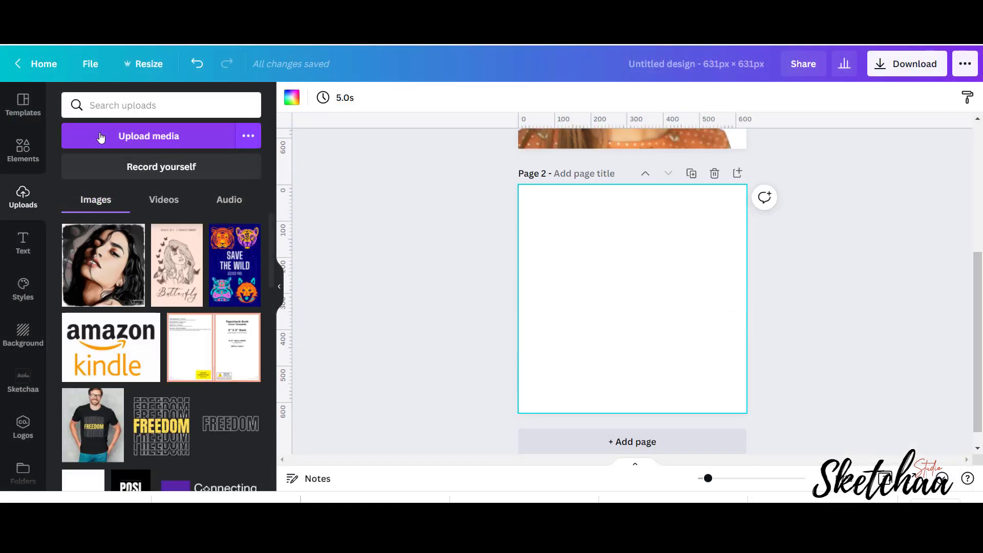
pyautogui.click(101, 136)
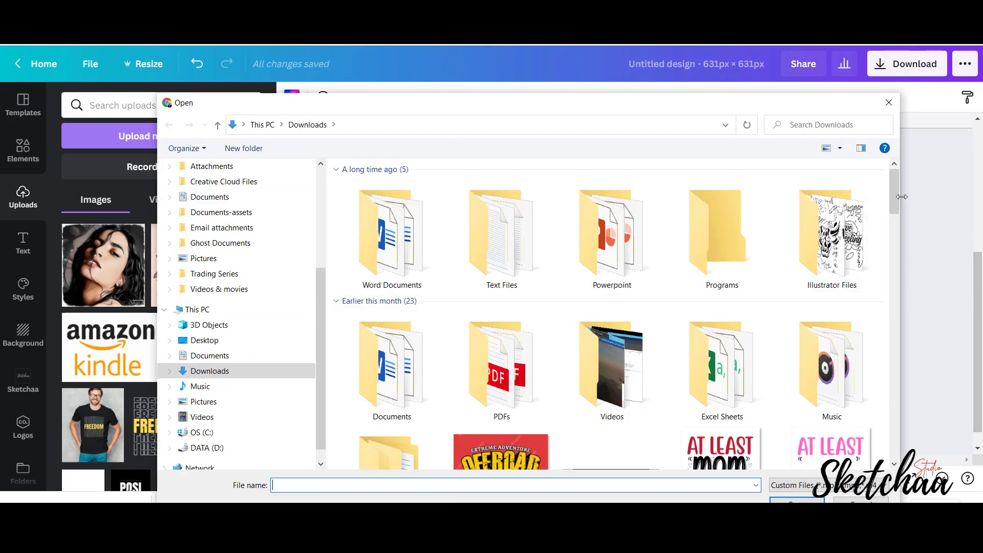
pyautogui.scroll(-10, 893, 191)
pyautogui.doubleClick(522, 422)
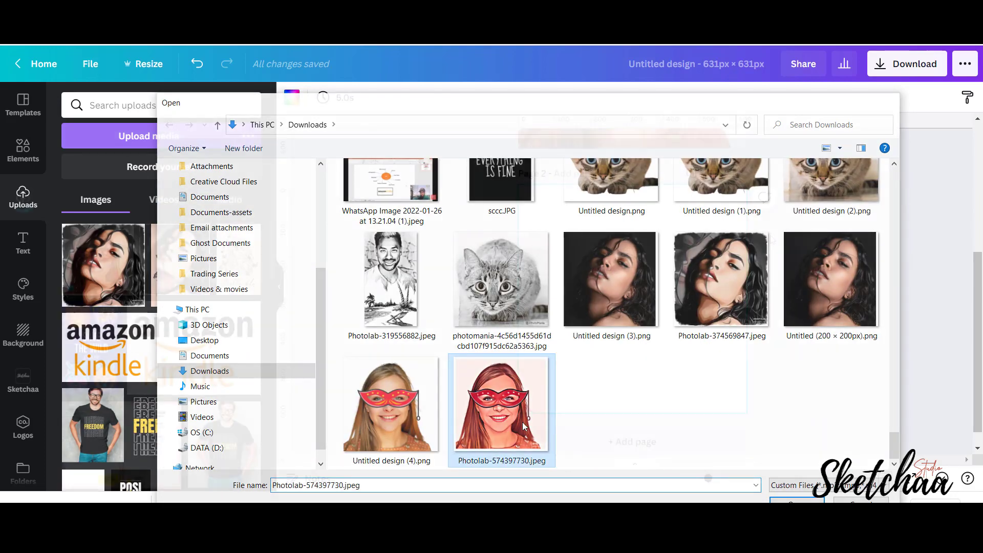
pyautogui.click(108, 254)
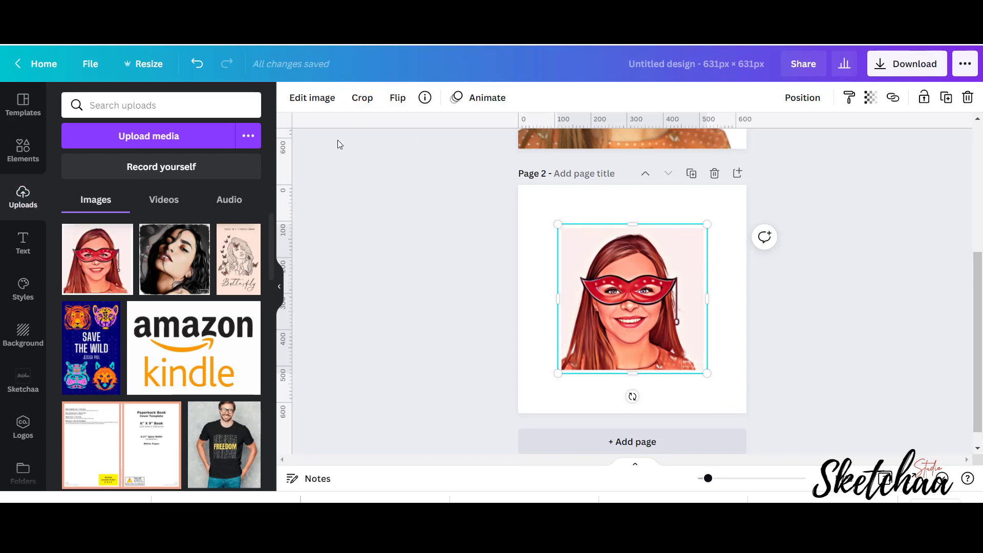
# Remove the painted portrait's background and trim its bottom and side edges
pyautogui.click(309, 98)
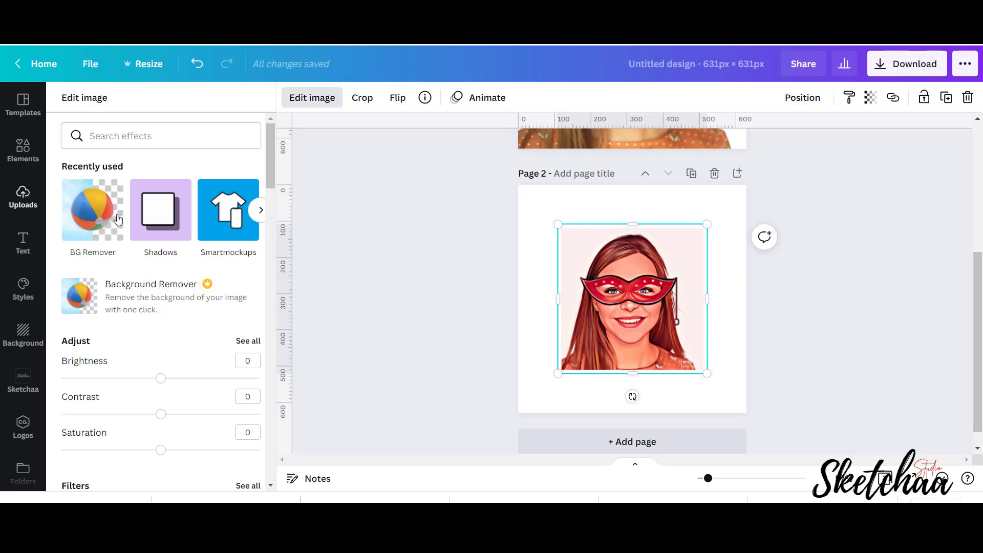
pyautogui.click(93, 210)
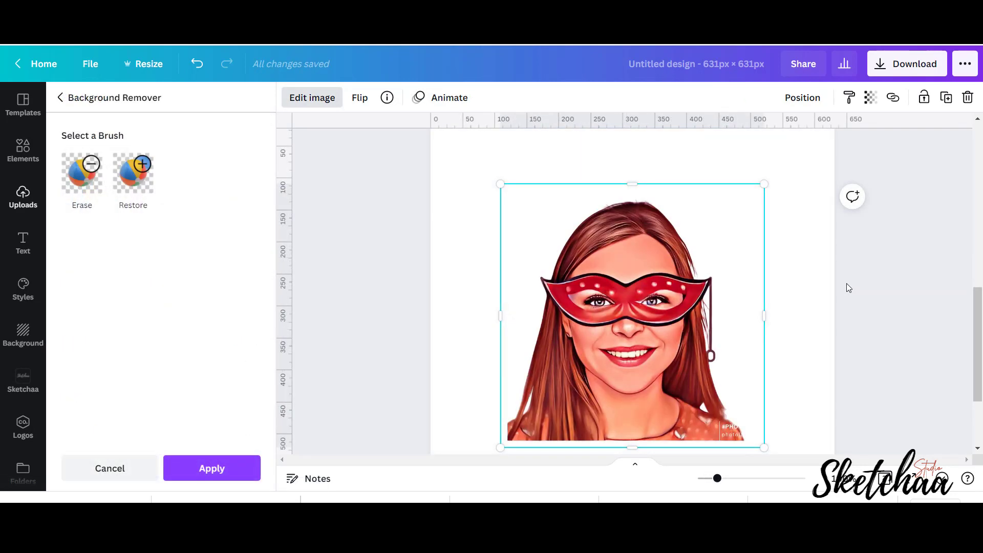
pyautogui.moveTo(639, 446); pyautogui.dragTo(639, 421)
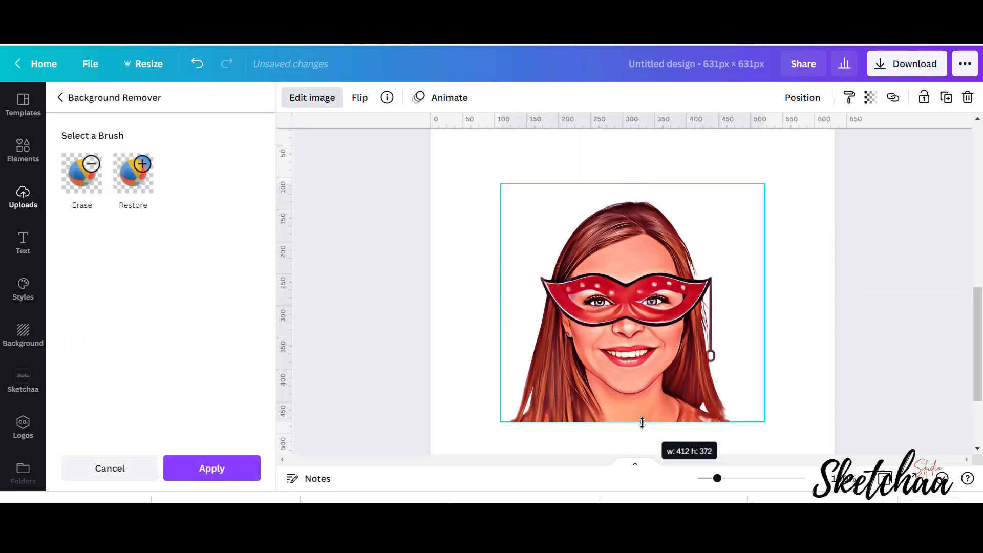
pyautogui.moveTo(504, 306); pyautogui.dragTo(510, 306)
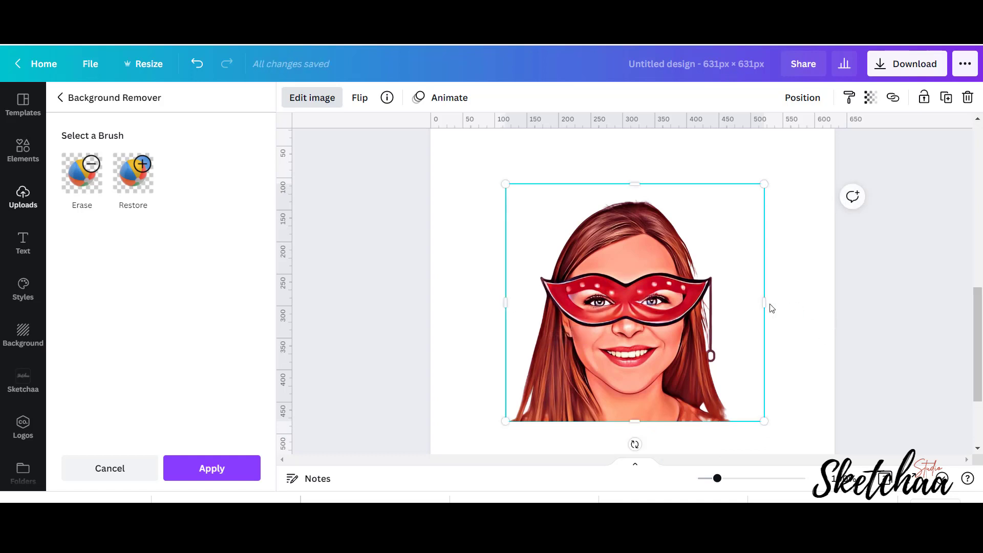
pyautogui.moveTo(767, 305); pyautogui.dragTo(754, 303)
pyautogui.click(829, 321)
# Crop the painted portrait to the left half of the face and trim its top
pyautogui.moveTo(632, 300); pyautogui.dragTo(578, 340)
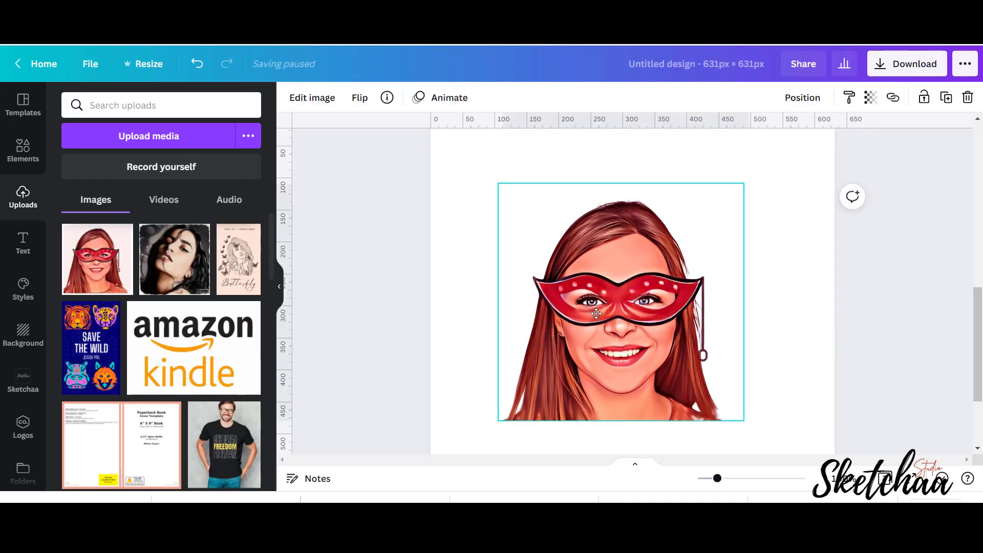
pyautogui.moveTo(700, 224); pyautogui.dragTo(789, 137)
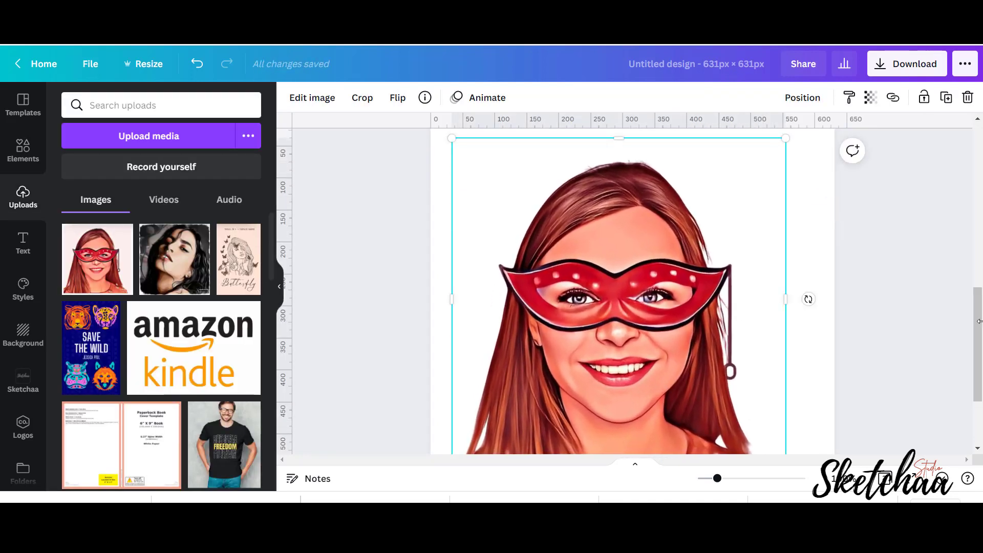
pyautogui.moveTo(980, 313); pyautogui.dragTo(981, 334)
pyautogui.scroll(2, 981, 334)
pyautogui.moveTo(614, 424)
pyautogui.mouseDown()
pyautogui.moveTo(593, 442)
pyautogui.moveTo(595, 410)
pyautogui.mouseUp()
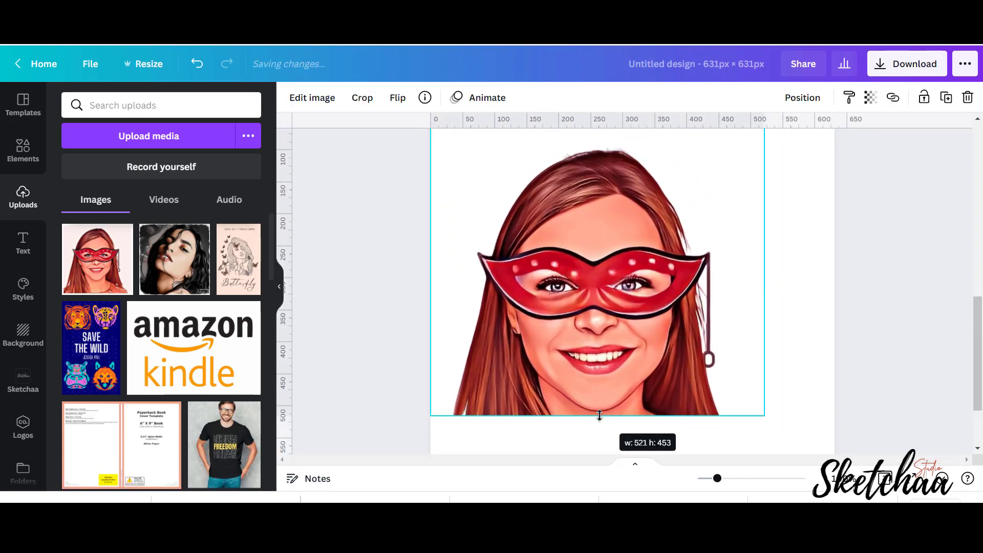
pyautogui.moveTo(765, 270)
pyautogui.mouseDown()
pyautogui.moveTo(592, 270)
pyautogui.moveTo(545, 291)
pyautogui.moveTo(550, 306)
pyautogui.mouseUp()
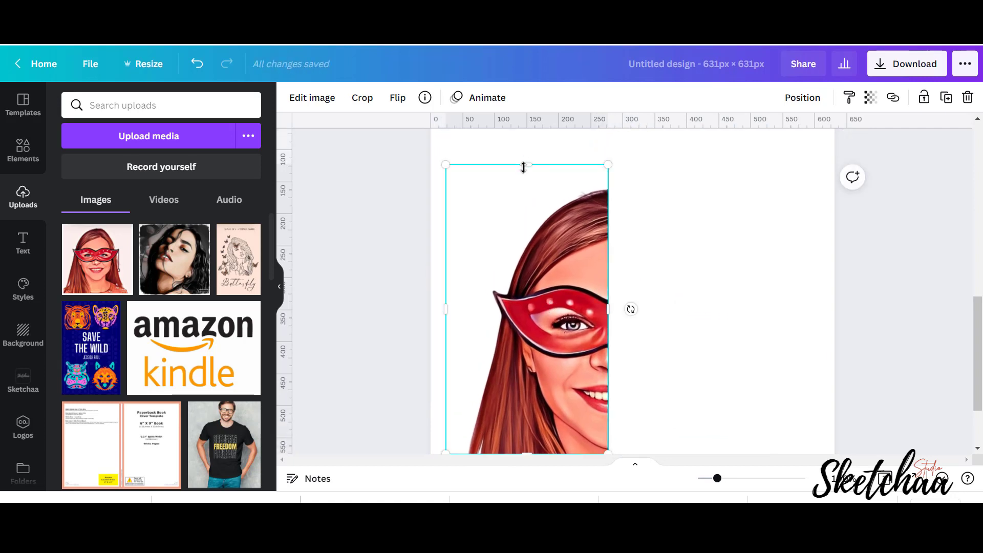
pyautogui.moveTo(523, 165); pyautogui.dragTo(527, 185)
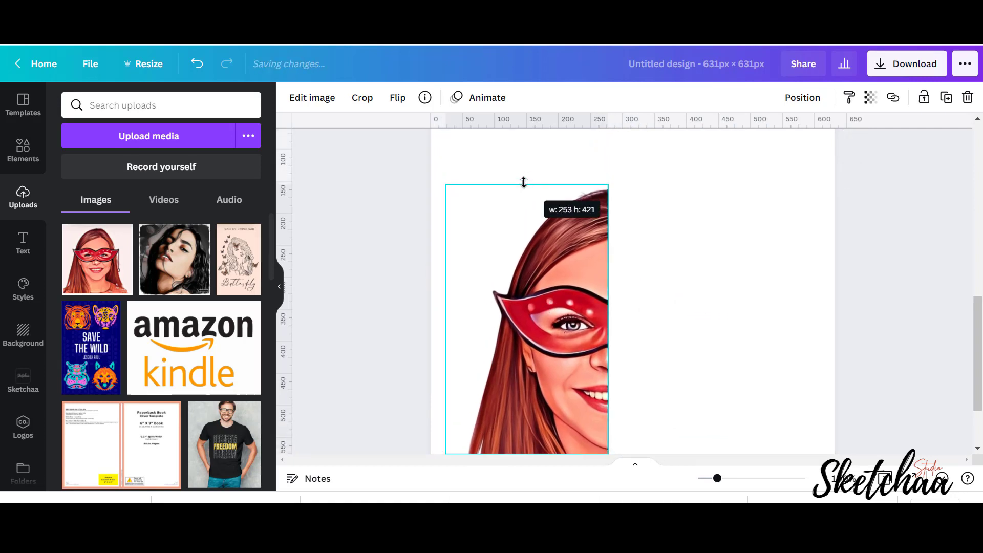
pyautogui.click(810, 294)
pyautogui.click(877, 274)
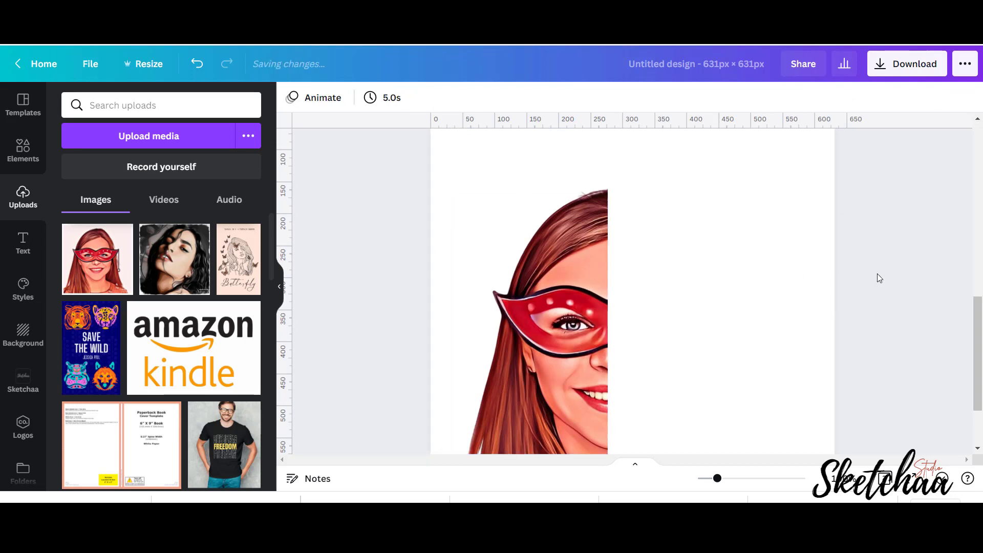
pyautogui.click(505, 294)
pyautogui.moveTo(505, 294); pyautogui.dragTo(530, 281)
pyautogui.moveTo(533, 290); pyautogui.dragTo(515, 290)
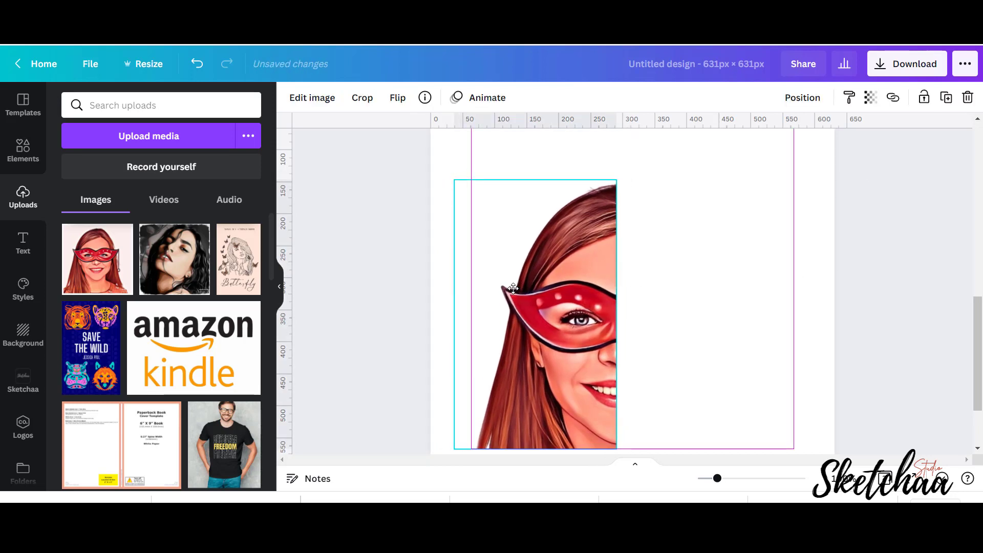
# Set the page background colour to black
pyautogui.click(443, 148)
pyautogui.click(292, 97)
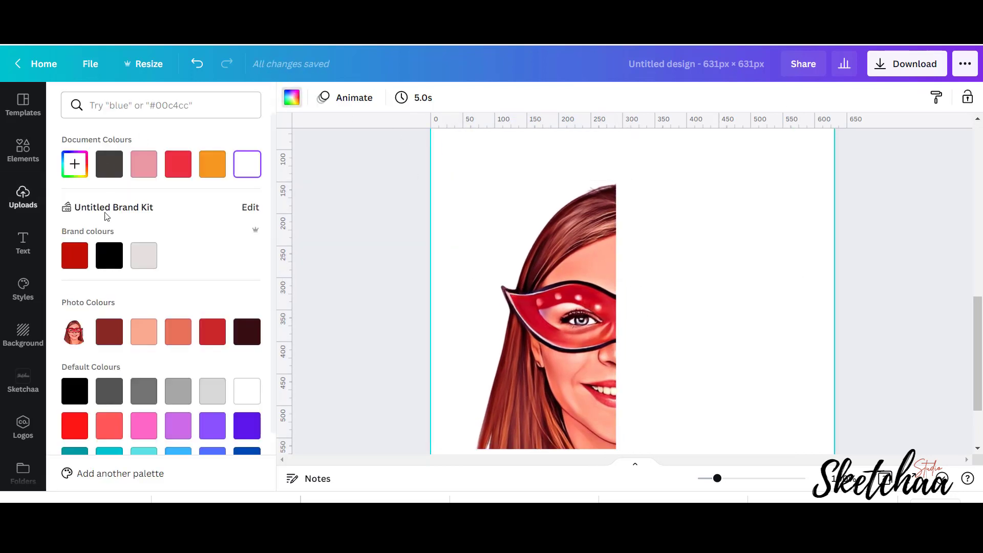
pyautogui.click(562, 279)
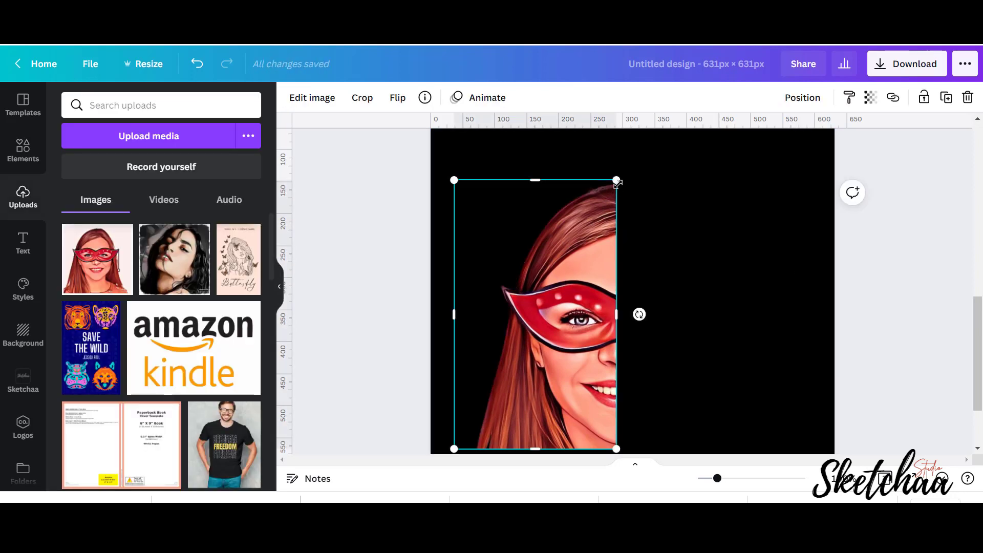
# Enlarge the half-face portrait and move it against the page's left edge
pyautogui.moveTo(617, 182); pyautogui.dragTo(657, 144)
pyautogui.moveTo(595, 230); pyautogui.dragTo(565, 230)
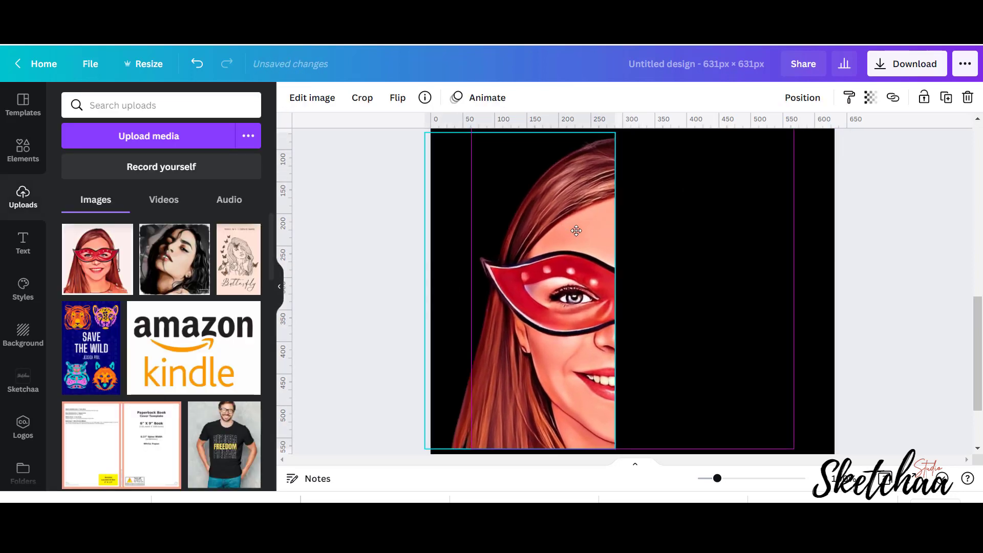
pyautogui.click(878, 256)
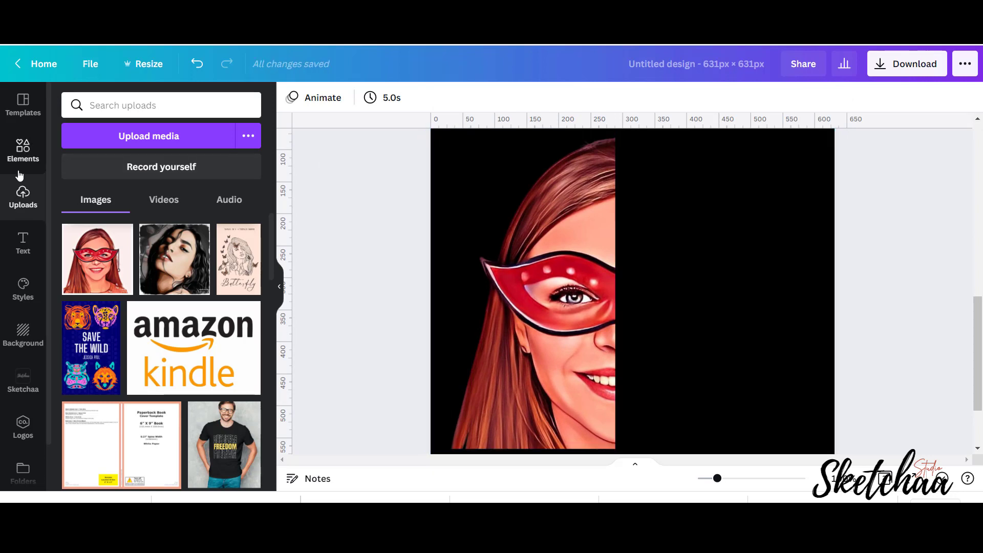
# Add a heading reading 'Love', moved to the top of the page and enlarged
pyautogui.click(20, 246)
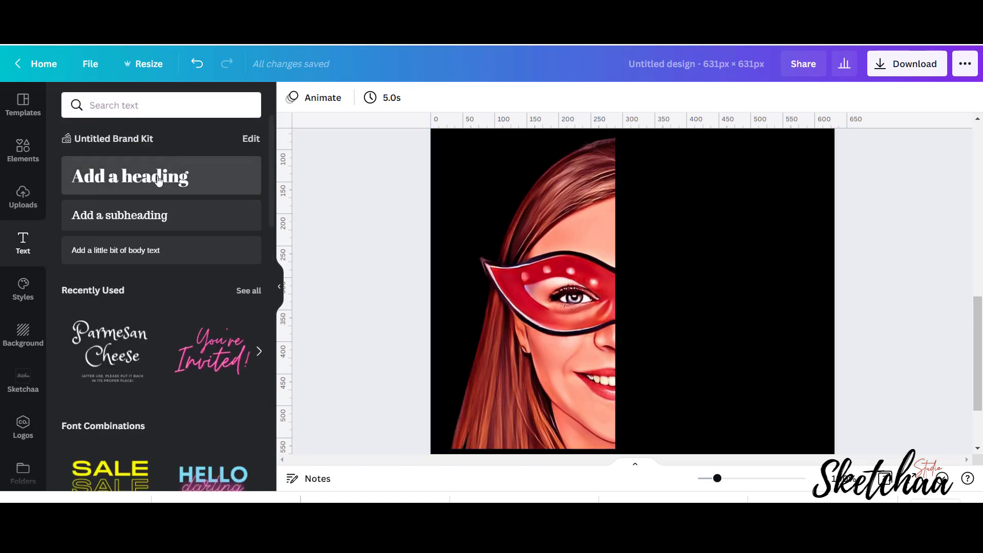
pyautogui.click(210, 183)
pyautogui.click(640, 290)
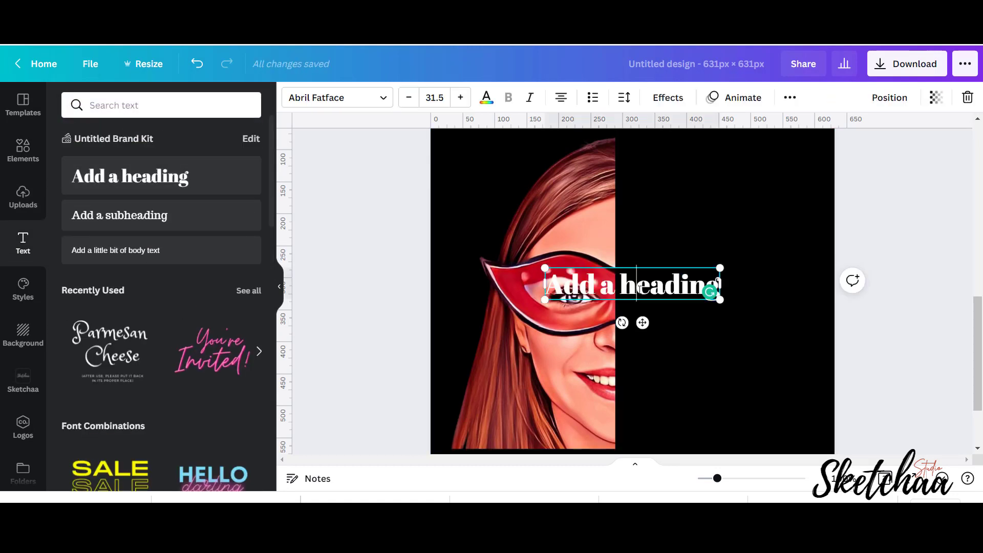
pyautogui.hotkey('ctrl', 'a')
pyautogui.write('L')
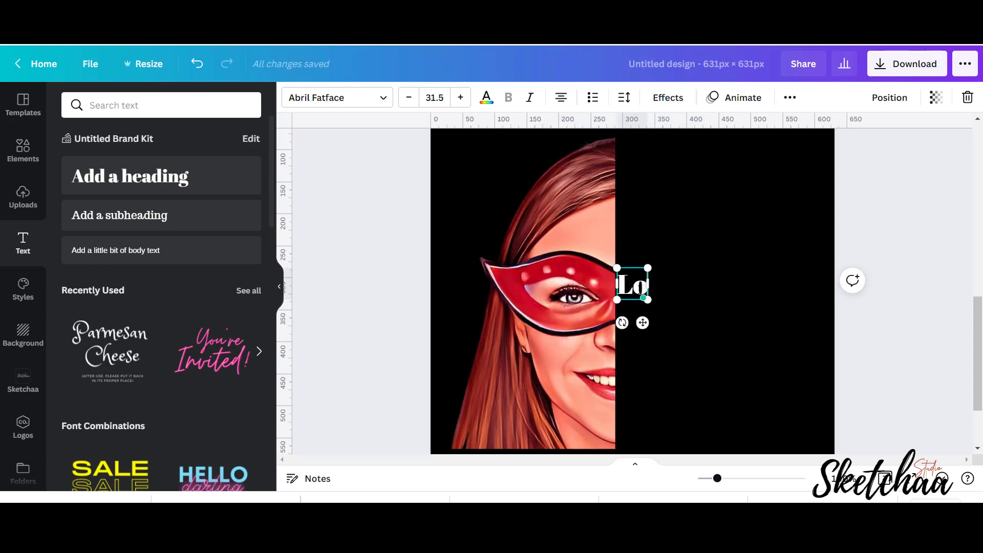
pyautogui.click(925, 279)
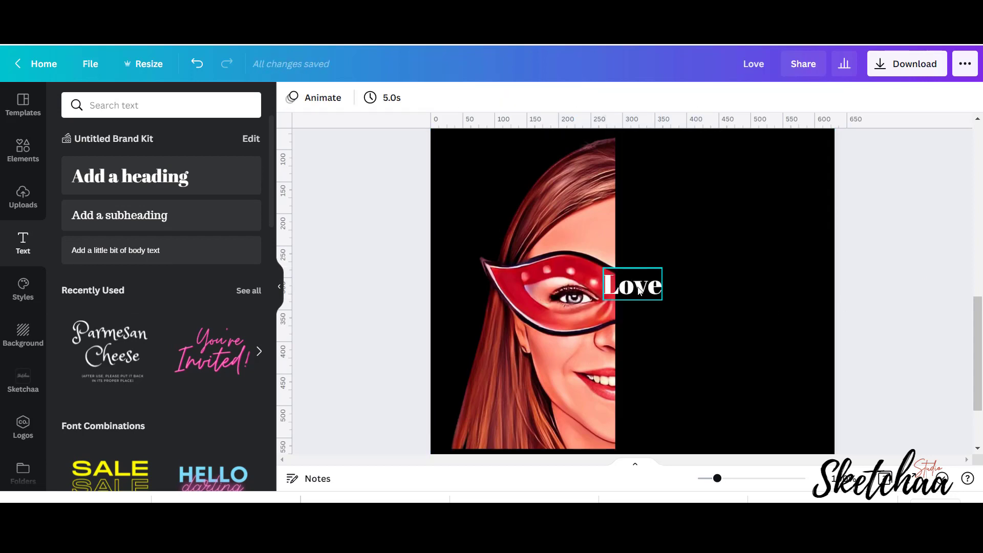
pyautogui.moveTo(633, 285); pyautogui.dragTo(651, 154)
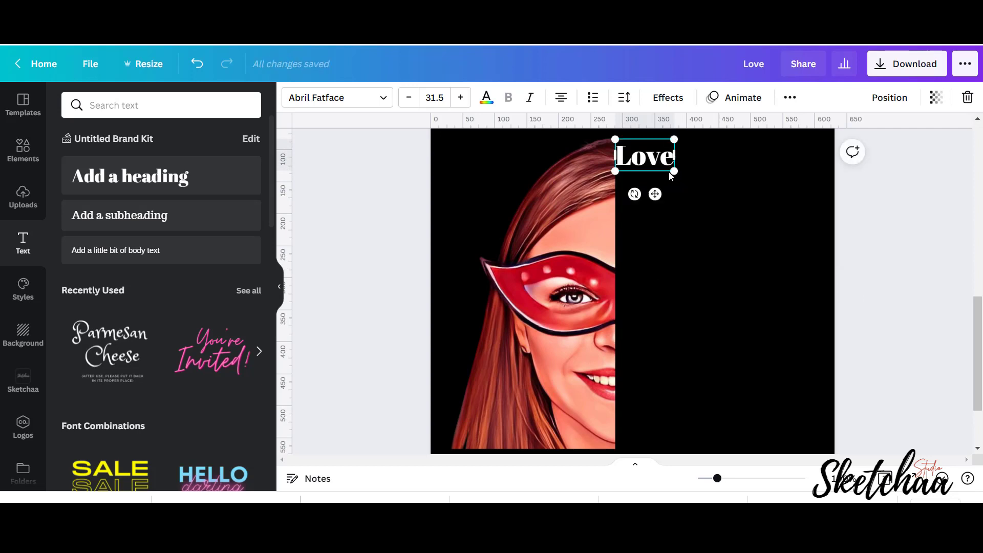
pyautogui.moveTo(677, 173)
pyautogui.mouseDown()
pyautogui.moveTo(786, 259)
pyautogui.moveTo(795, 250)
pyautogui.mouseUp()
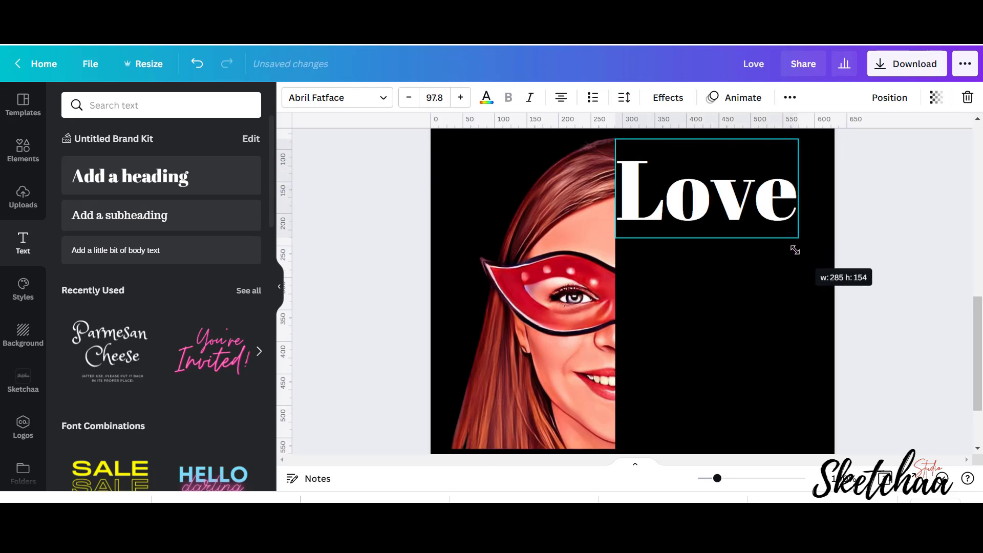
pyautogui.moveTo(734, 217); pyautogui.dragTo(739, 196)
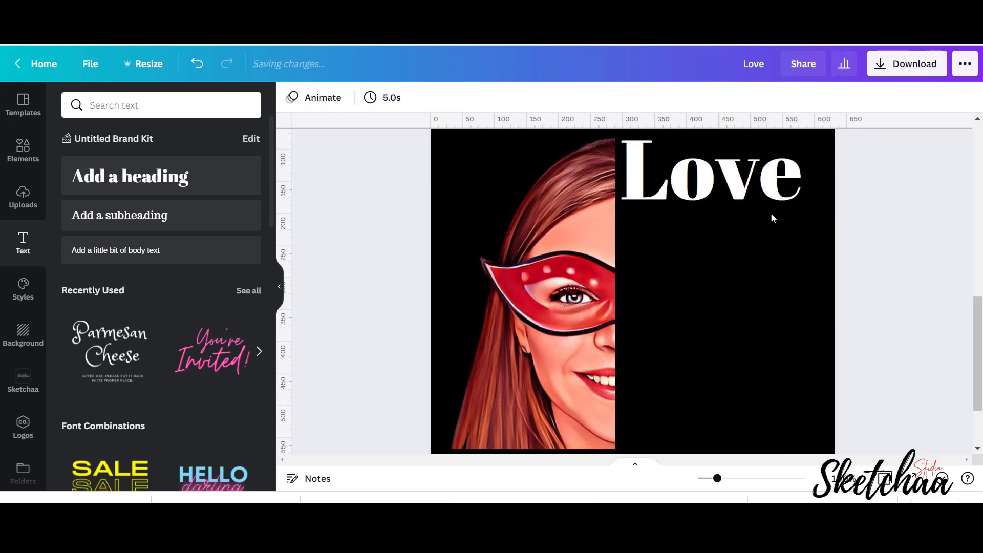
# Set Love in Cream Cake Regular and enlarge it to size 132 at the top
pyautogui.click(385, 104)
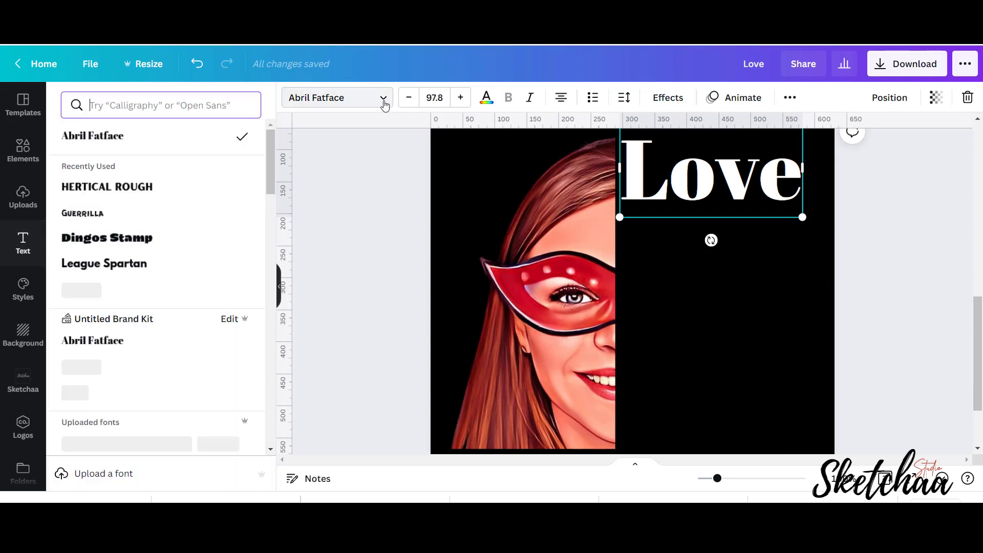
pyautogui.click(235, 103)
pyautogui.write('cre')
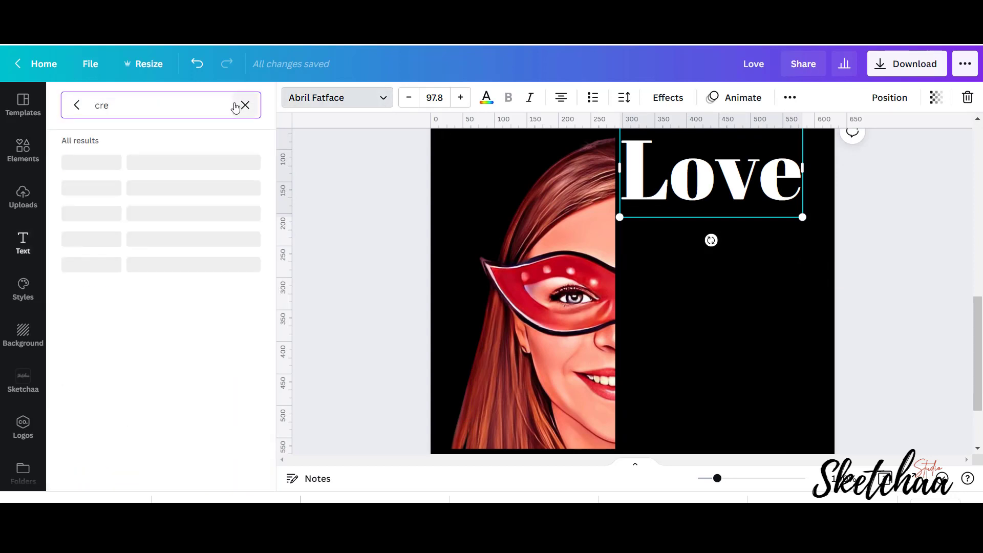
pyautogui.click(145, 162)
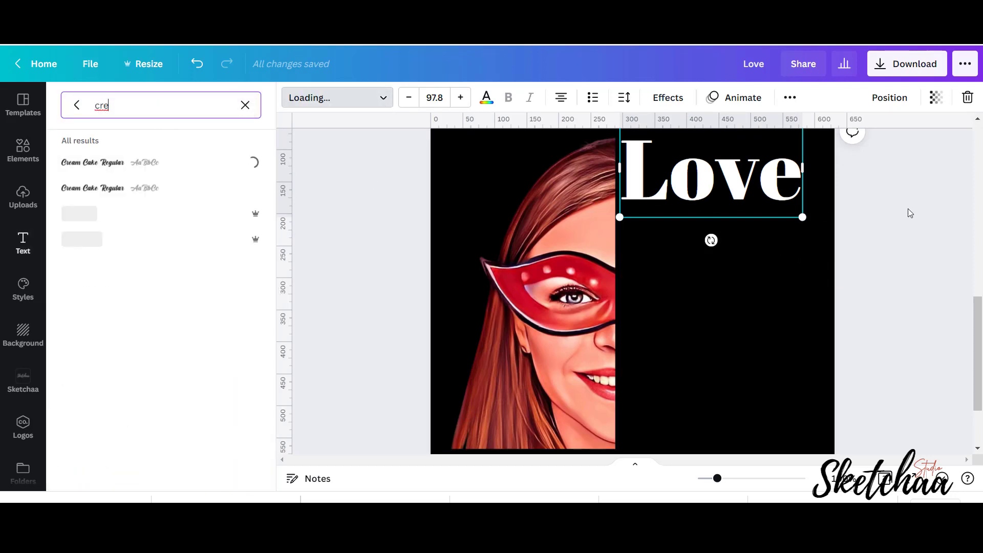
pyautogui.moveTo(722, 188)
pyautogui.mouseDown()
pyautogui.moveTo(666, 180)
pyautogui.moveTo(685, 175)
pyautogui.mouseUp()
pyautogui.moveTo(728, 210); pyautogui.dragTo(763, 241)
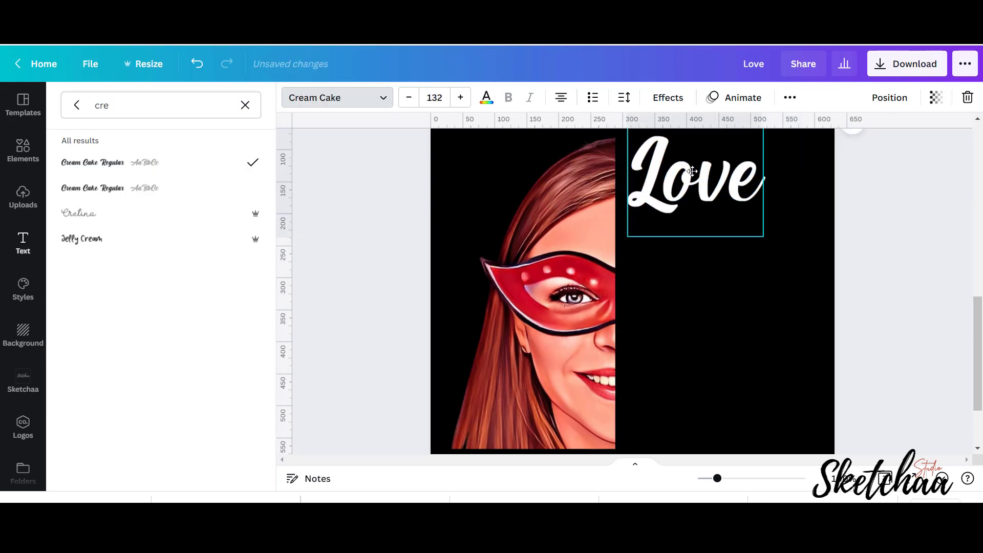
pyautogui.moveTo(717, 215); pyautogui.dragTo(707, 210)
pyautogui.click(828, 219)
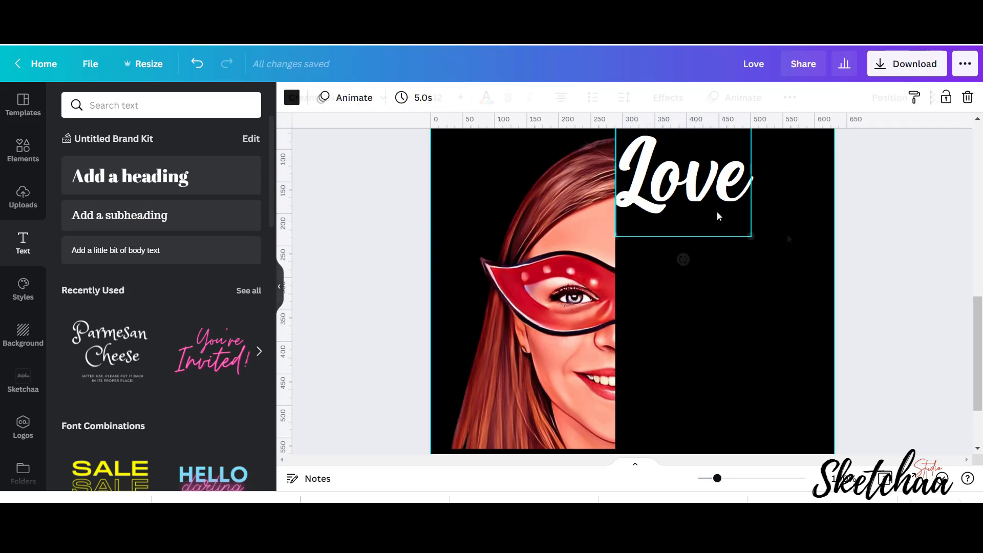
# Duplicate Love and change the copy's text to 'has'
pyautogui.click(665, 200)
pyautogui.hotkey('ctrl', 'd')
pyautogui.doubleClick(659, 260)
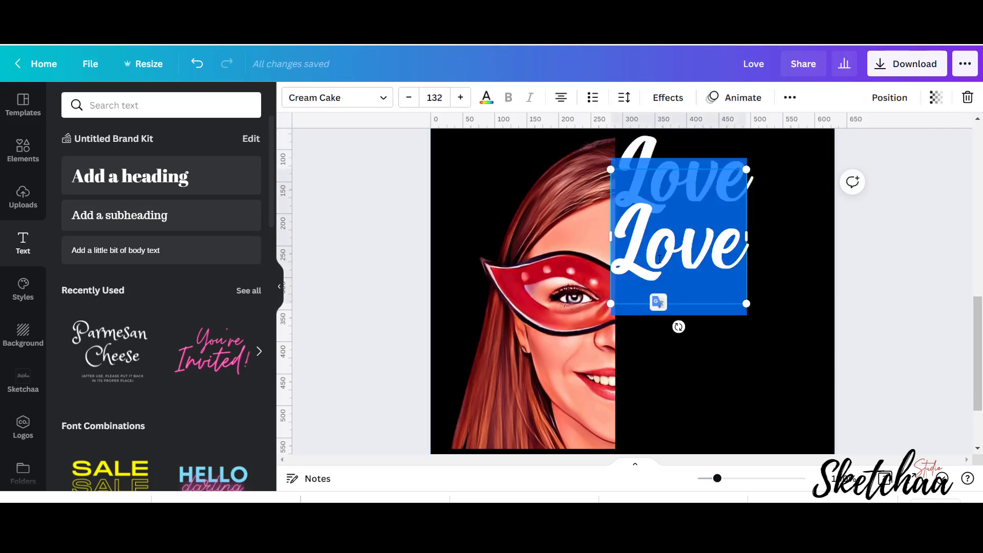
pyautogui.write('h')
pyautogui.press('BackSpace')
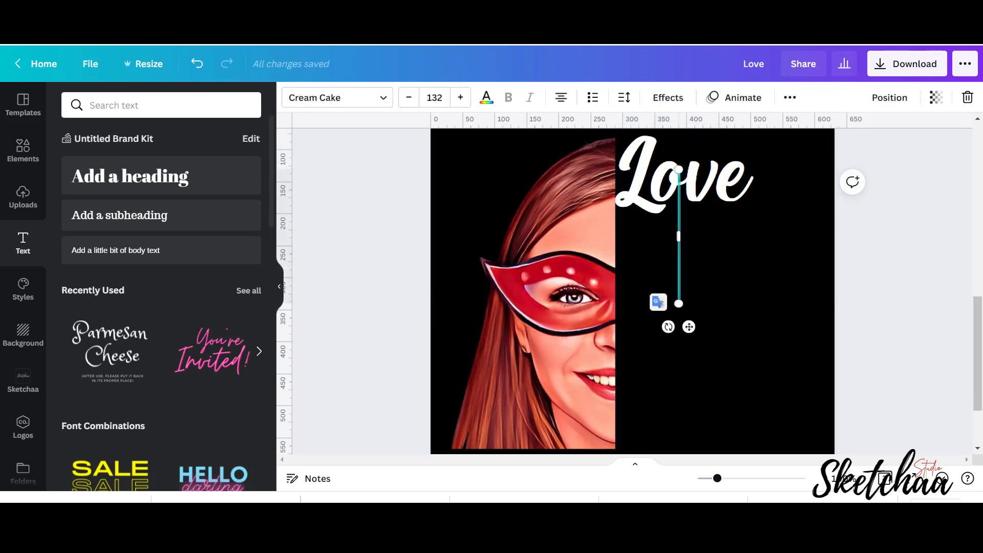
pyautogui.write('has')
pyautogui.moveTo(731, 304); pyautogui.dragTo(713, 273)
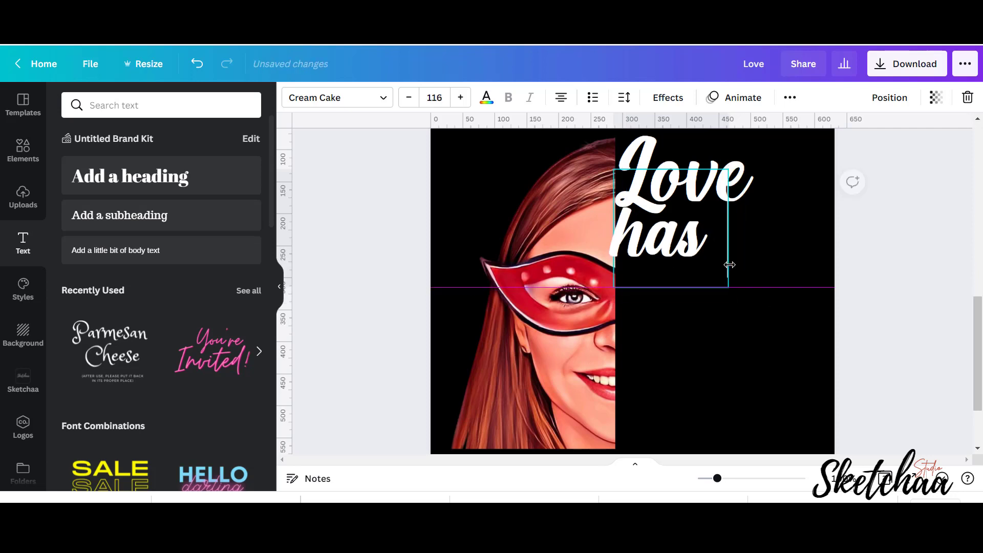
# Set 'has' in League Spartan at size 64 and place it under Love
pyautogui.click(366, 99)
pyautogui.click(369, 104)
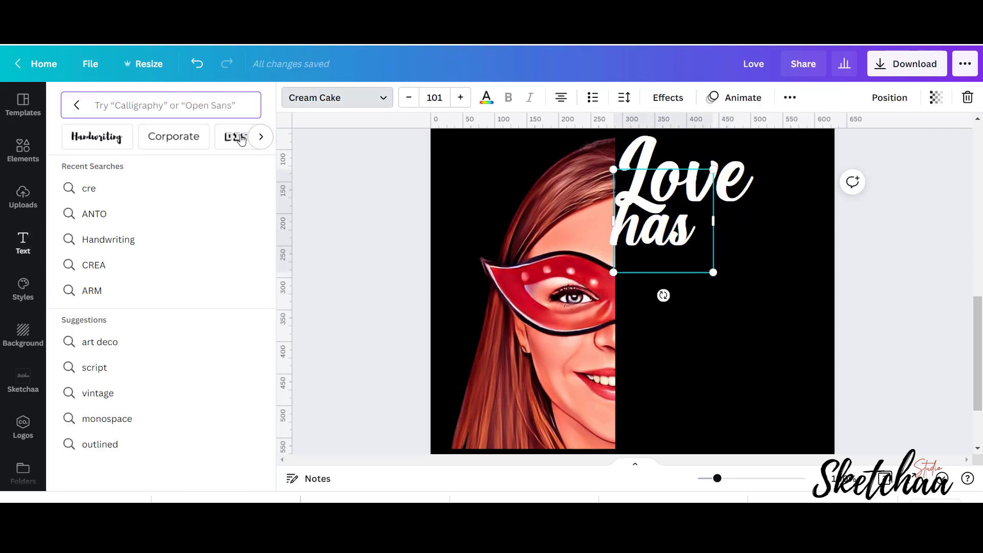
pyautogui.click(76, 109)
pyautogui.click(134, 264)
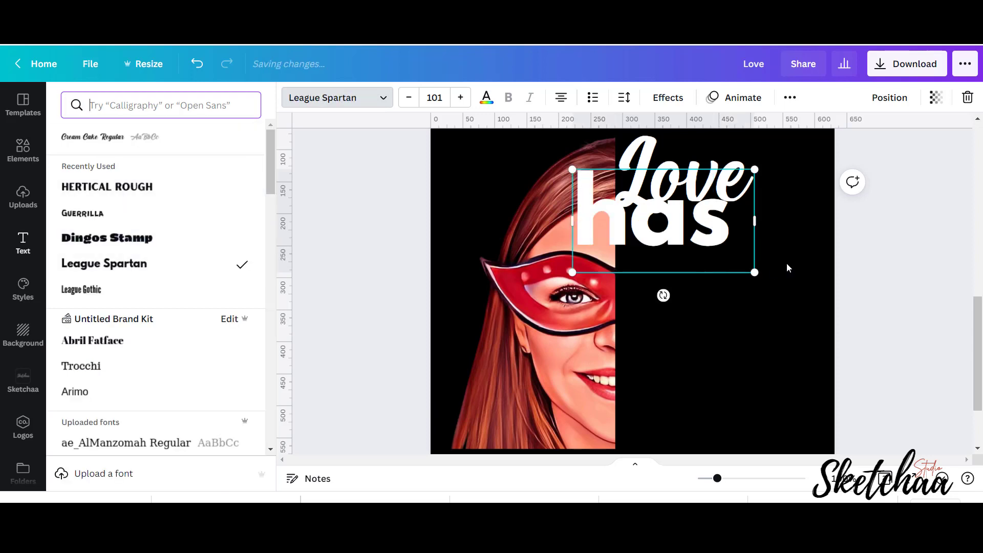
pyautogui.moveTo(753, 168); pyautogui.dragTo(688, 207)
pyautogui.moveTo(640, 239); pyautogui.dragTo(680, 242)
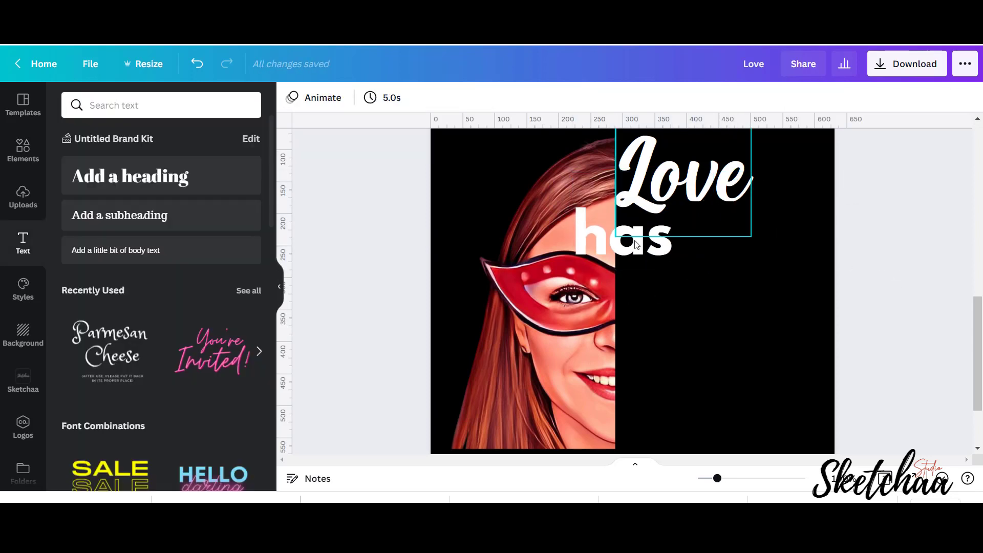
# Add a separate white 'a' word right beside 'has' by duplicating it
pyautogui.doubleClick(679, 241)
pyautogui.write('a')
pyautogui.click(869, 286)
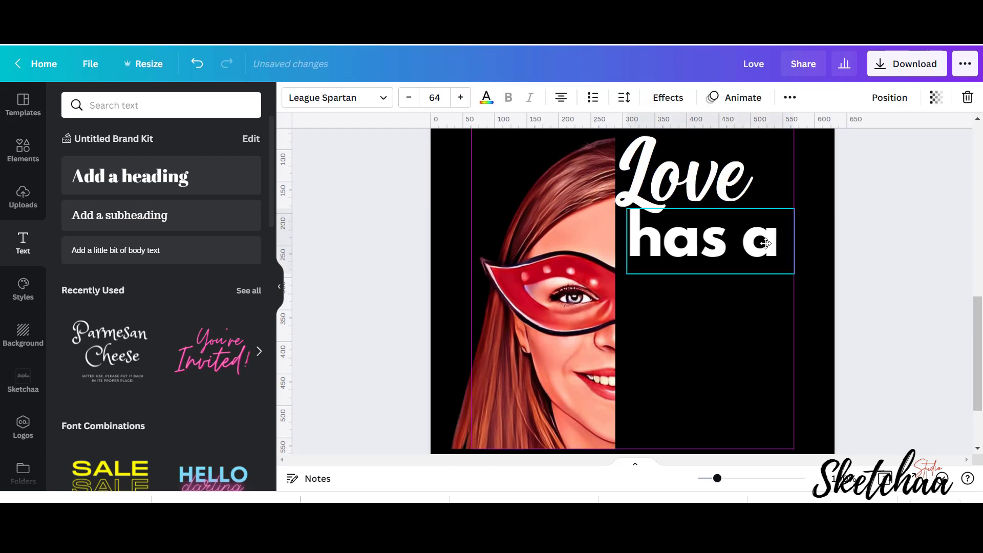
pyautogui.click(778, 268)
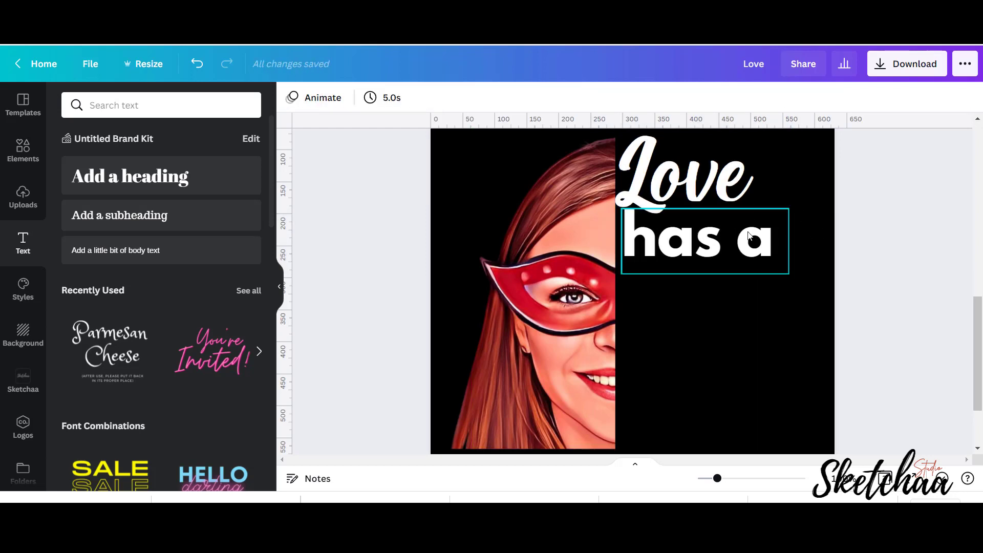
pyautogui.hotkey('ctrl', 'z')
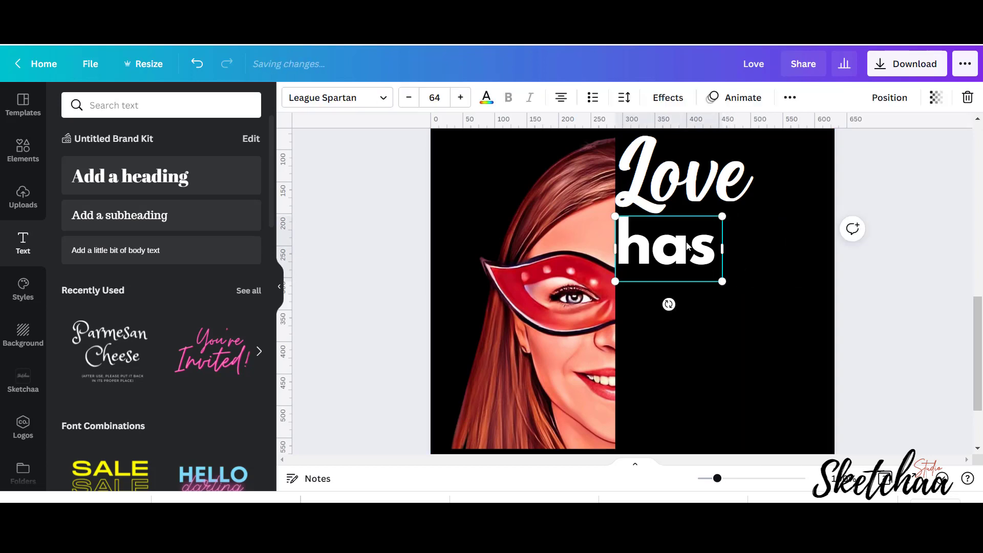
pyautogui.hotkey('ctrl', 'd')
pyautogui.doubleClick(771, 248)
pyautogui.write('a')
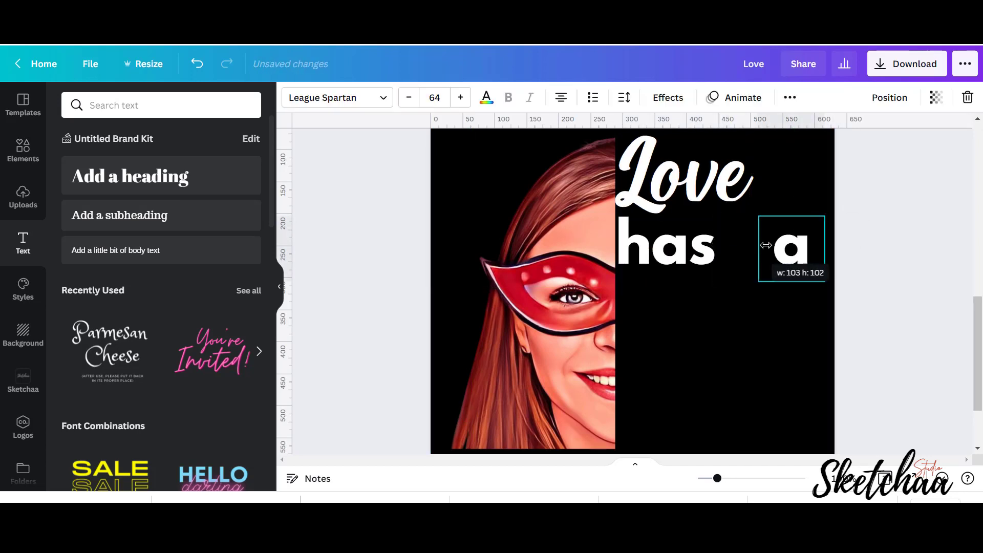
pyautogui.moveTo(782, 258); pyautogui.dragTo(750, 257)
pyautogui.click(854, 287)
pyautogui.click(698, 179)
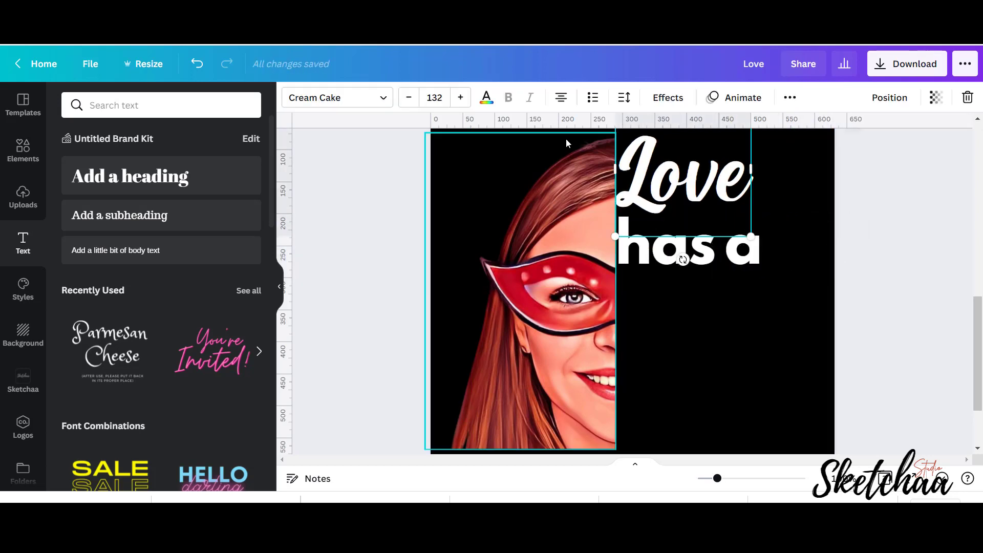
# Set 'Love' in League Spartan and place it just above 'has a'
pyautogui.click(389, 102)
pyautogui.click(147, 160)
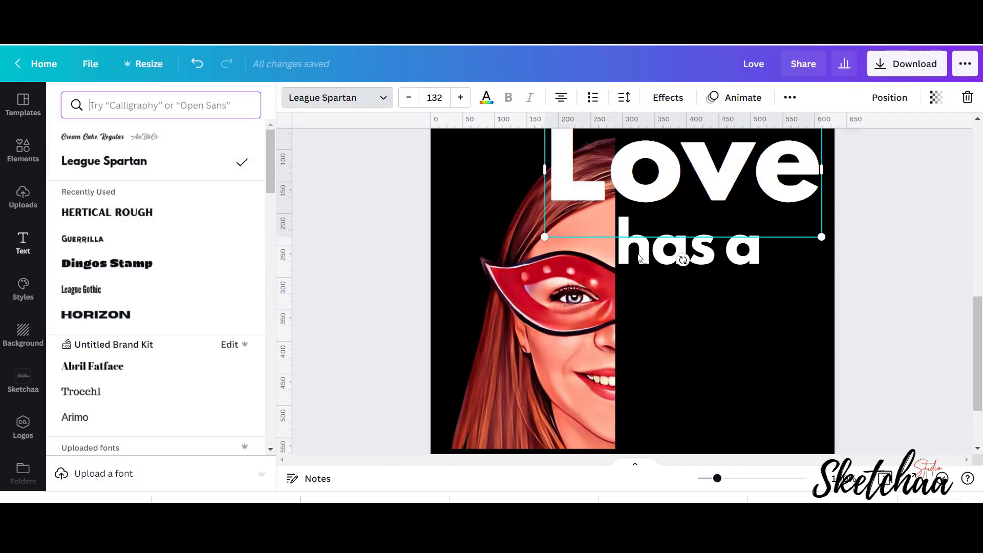
pyautogui.click(970, 316)
pyautogui.moveTo(971, 316); pyautogui.dragTo(971, 302)
pyautogui.click(755, 229)
pyautogui.moveTo(821, 145); pyautogui.dragTo(701, 212)
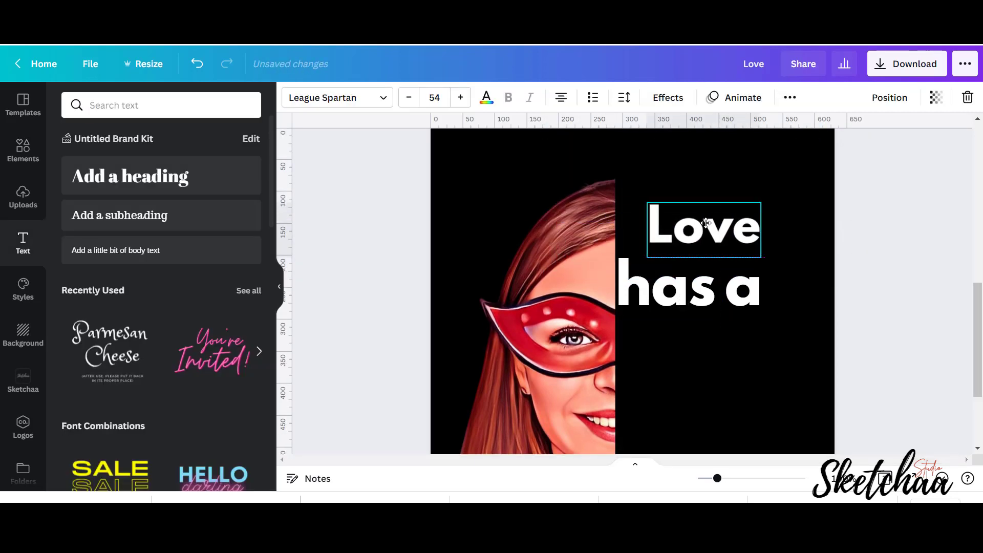
pyautogui.moveTo(621, 232)
pyautogui.mouseDown()
pyautogui.moveTo(668, 222)
pyautogui.moveTo(686, 250)
pyautogui.mouseUp()
pyautogui.click(867, 301)
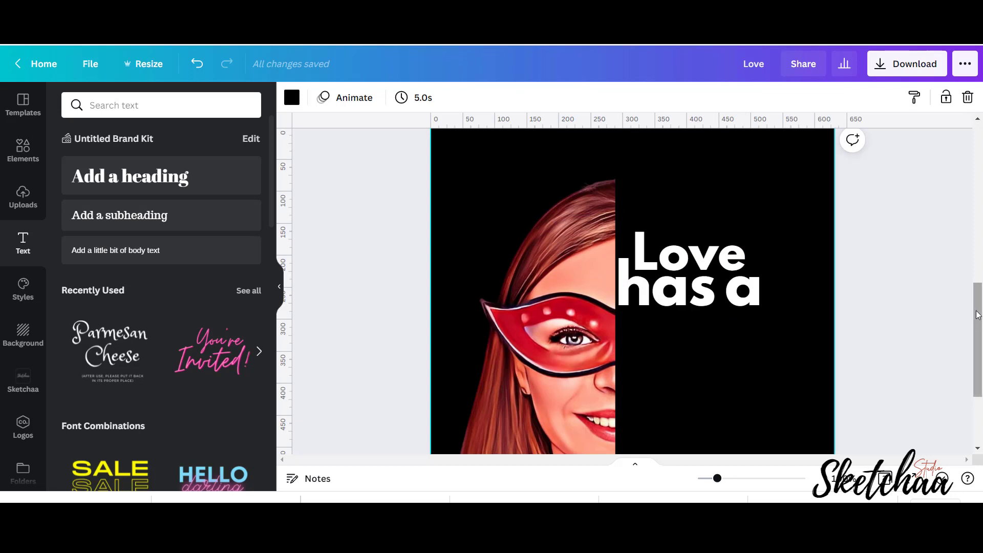
# Turn a copy of 'has' into 'powerful' at size 37, placed beneath 'has a'
pyautogui.moveTo(977, 314); pyautogui.dragTo(977, 330)
pyautogui.moveTo(686, 256); pyautogui.dragTo(687, 299)
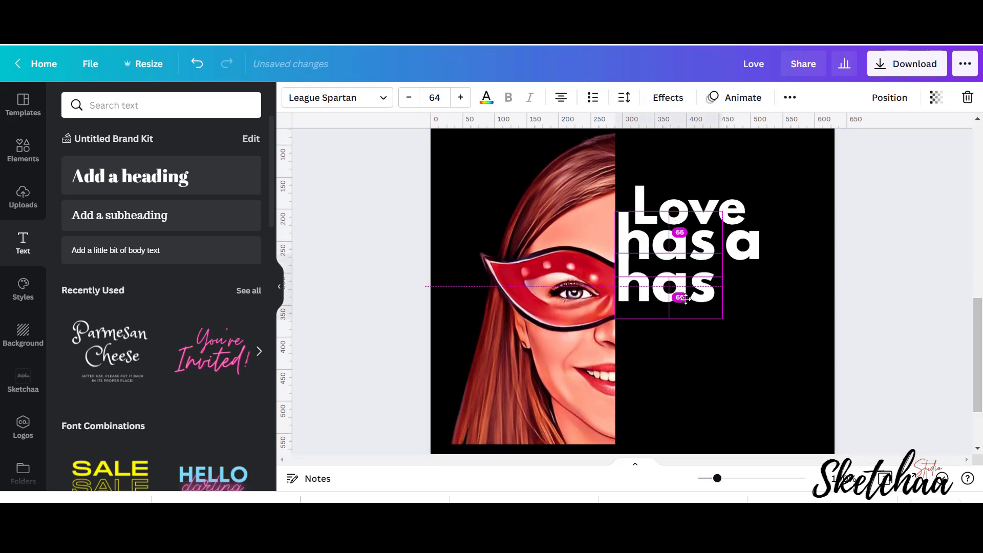
pyautogui.doubleClick(686, 298)
pyautogui.write('powerful')
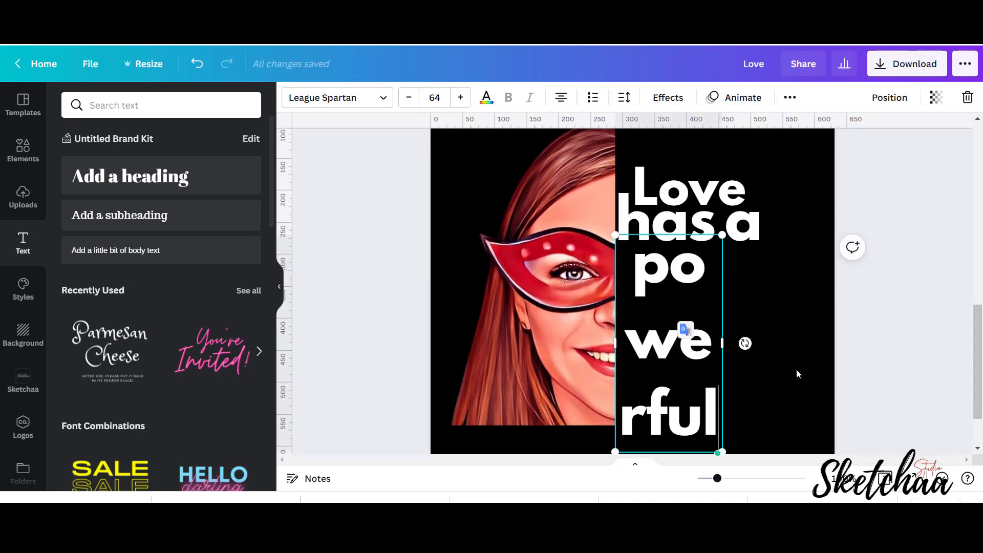
pyautogui.moveTo(722, 343); pyautogui.dragTo(883, 353)
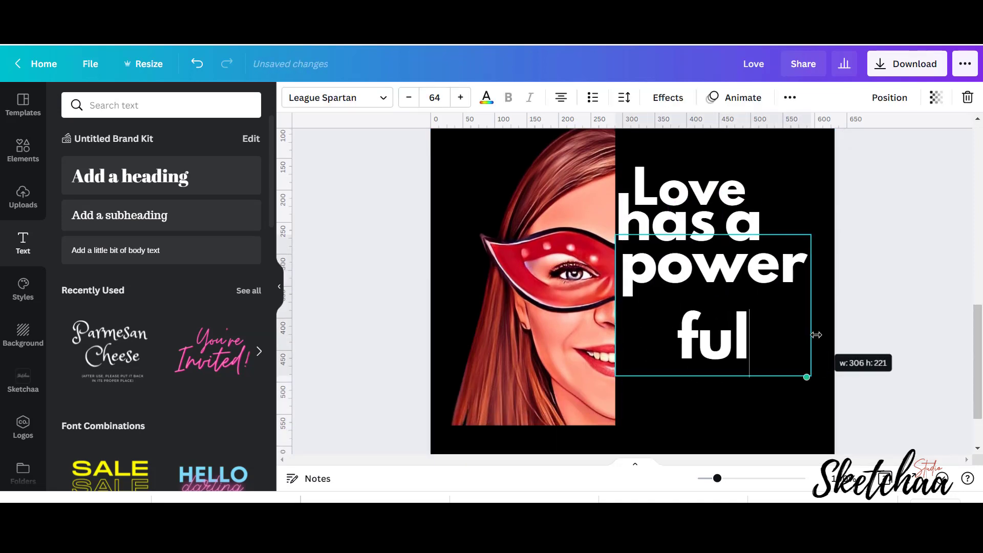
pyautogui.click(409, 97)
pyautogui.click(911, 270)
pyautogui.moveTo(815, 261); pyautogui.dragTo(755, 266)
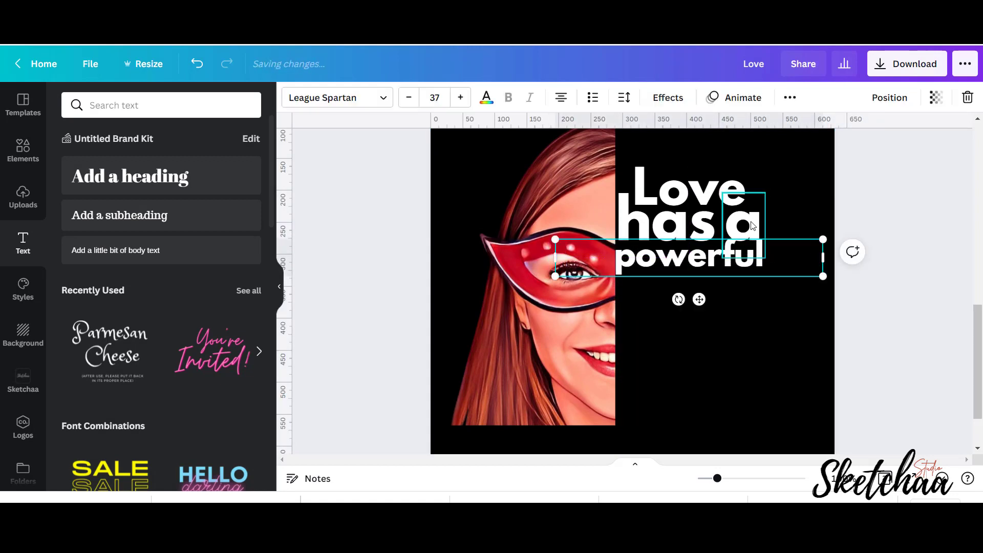
pyautogui.moveTo(753, 226); pyautogui.dragTo(753, 221)
pyautogui.click(808, 332)
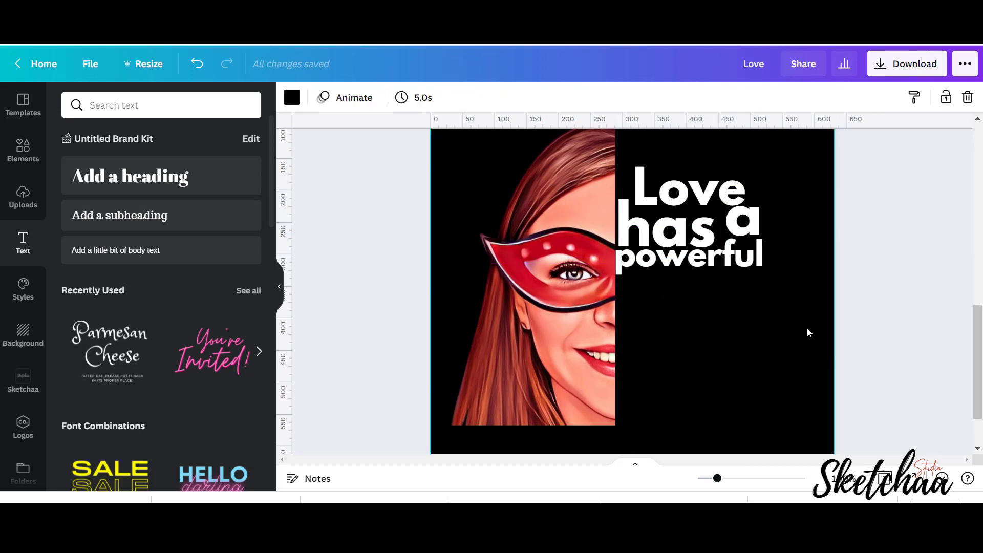
# Duplicate 'powerful' into a narrower 'way' line beneath it
pyautogui.click(700, 256)
pyautogui.hotkey('ctrl', 'd')
pyautogui.doubleClick(700, 286)
pyautogui.write('way')
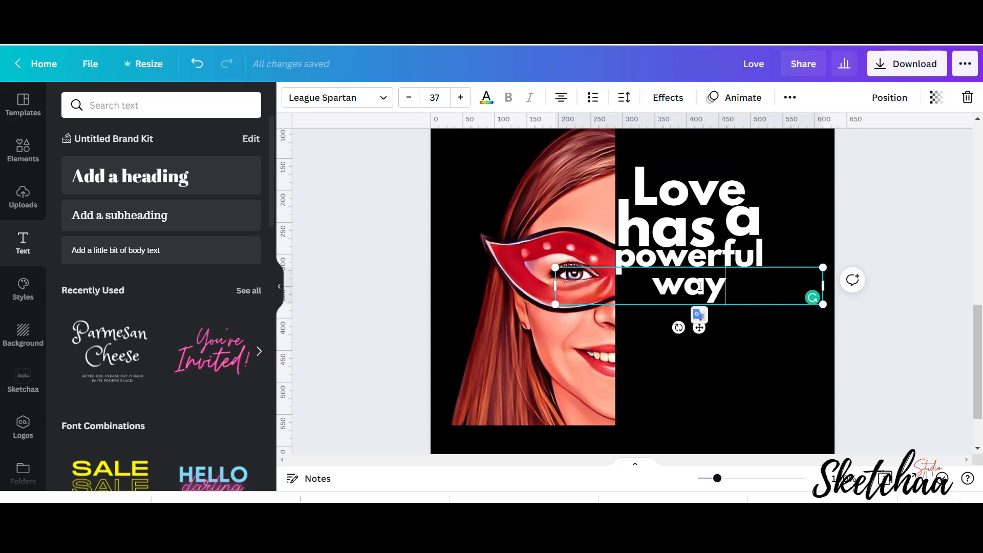
pyautogui.click(794, 365)
pyautogui.click(689, 286)
pyautogui.moveTo(555, 286)
pyautogui.mouseDown()
pyautogui.moveTo(743, 286)
pyautogui.moveTo(676, 290)
pyautogui.mouseUp()
pyautogui.press('Escape')
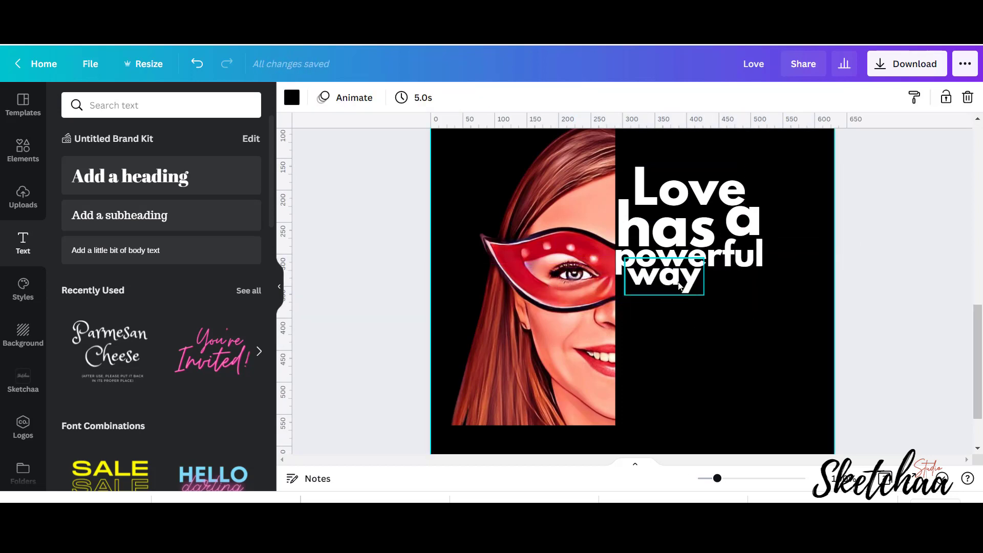
# Duplicate 'way' into an 'of removing' line wide enough for one line
pyautogui.click(680, 282)
pyautogui.hotkey('ctrl', 'd')
pyautogui.write('removing')
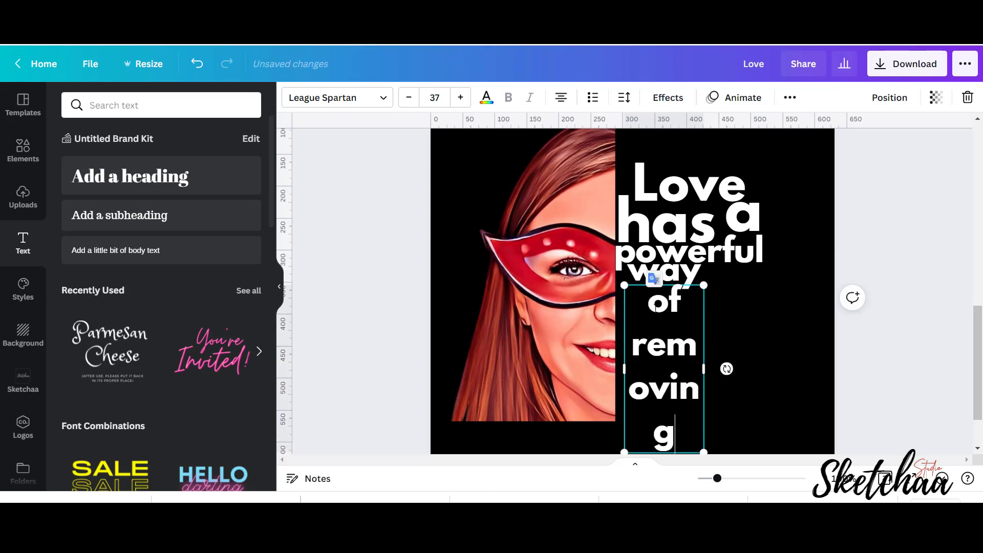
pyautogui.moveTo(706, 370); pyautogui.dragTo(836, 354)
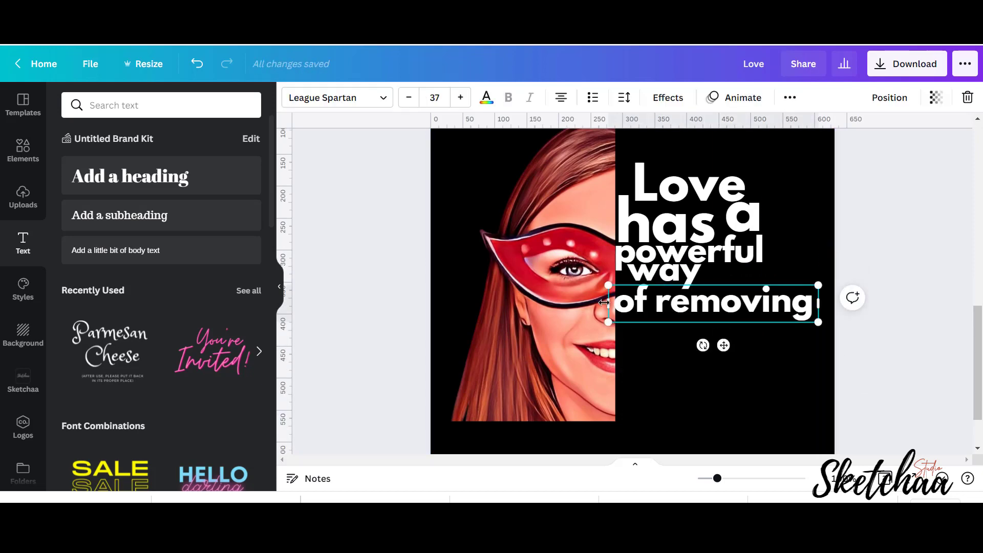
pyautogui.moveTo(610, 302); pyautogui.dragTo(615, 293)
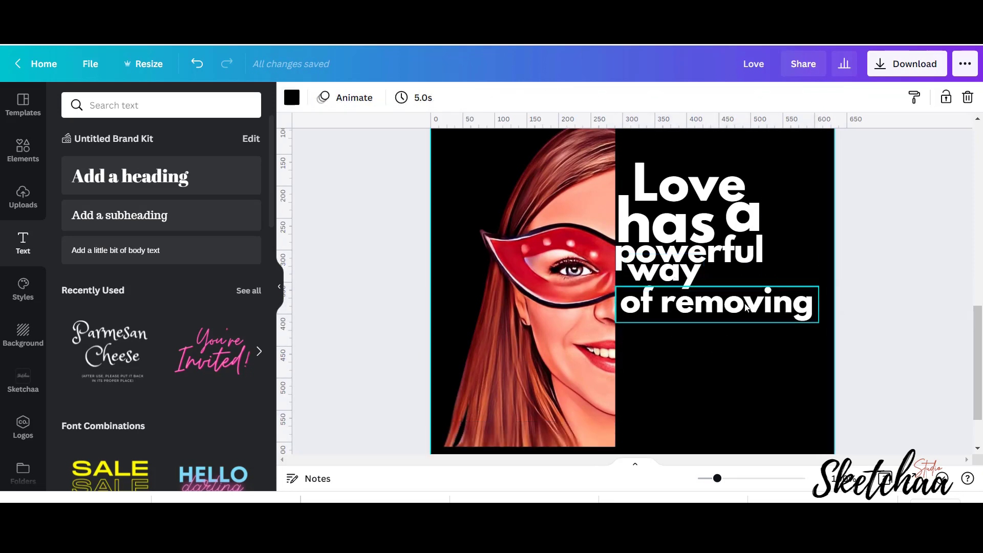
# Add duplicated 'The Mask' and 'We All Insist' lines aligned under 'of removing'
pyautogui.hotkey('ctrl', 'd')
pyautogui.doubleClick(743, 334)
pyautogui.write('th')
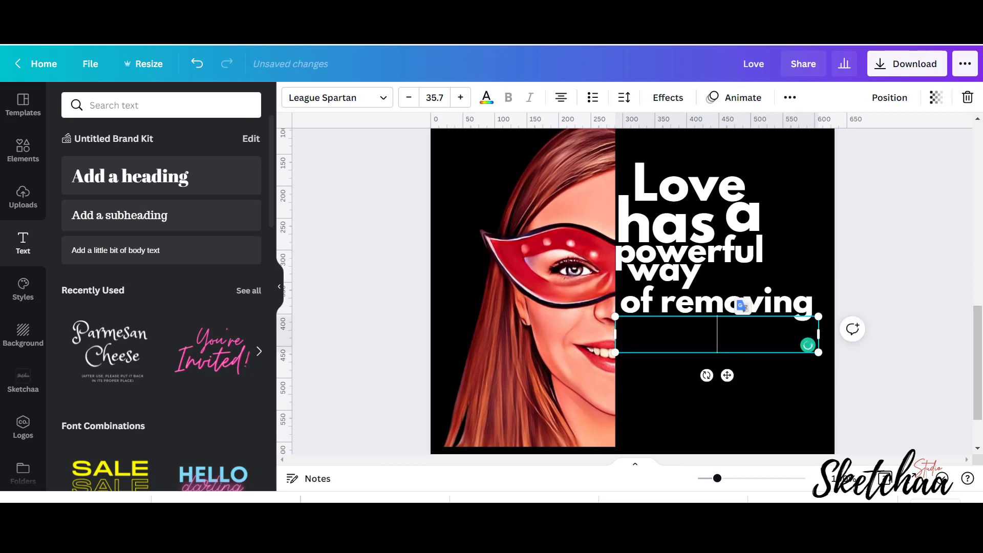
pyautogui.moveTo(736, 339); pyautogui.dragTo(699, 329)
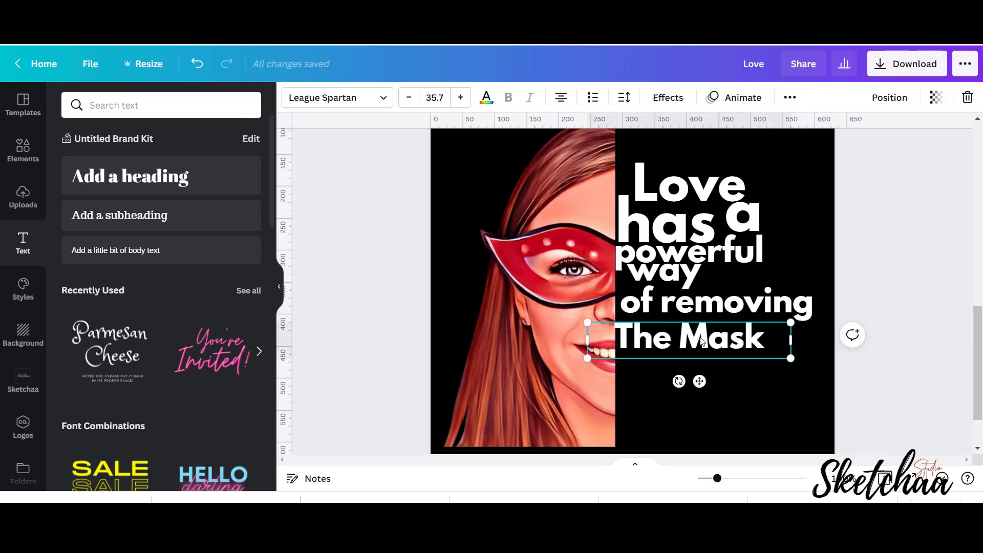
pyautogui.hotkey('ctrl', 'd')
pyautogui.doubleClick(695, 363)
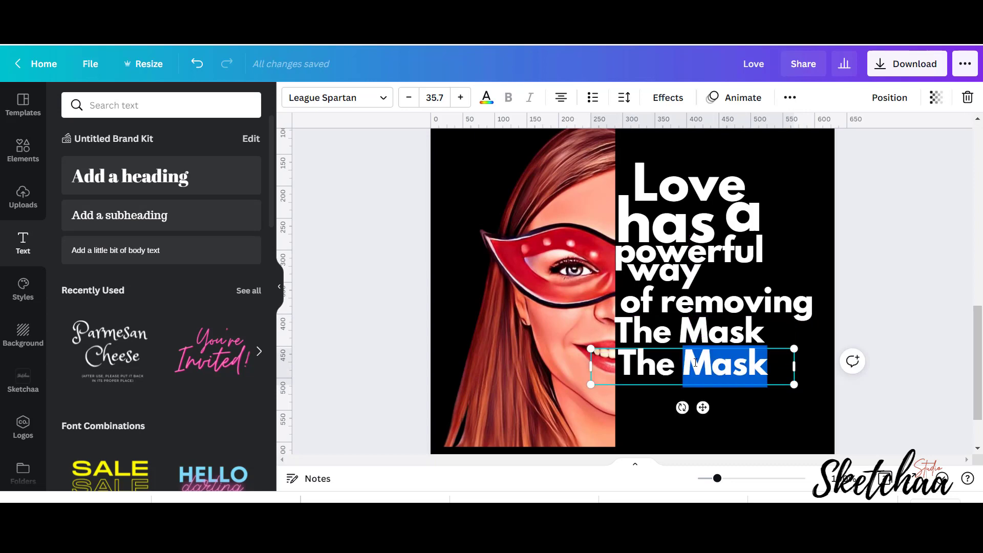
pyautogui.write('we all')
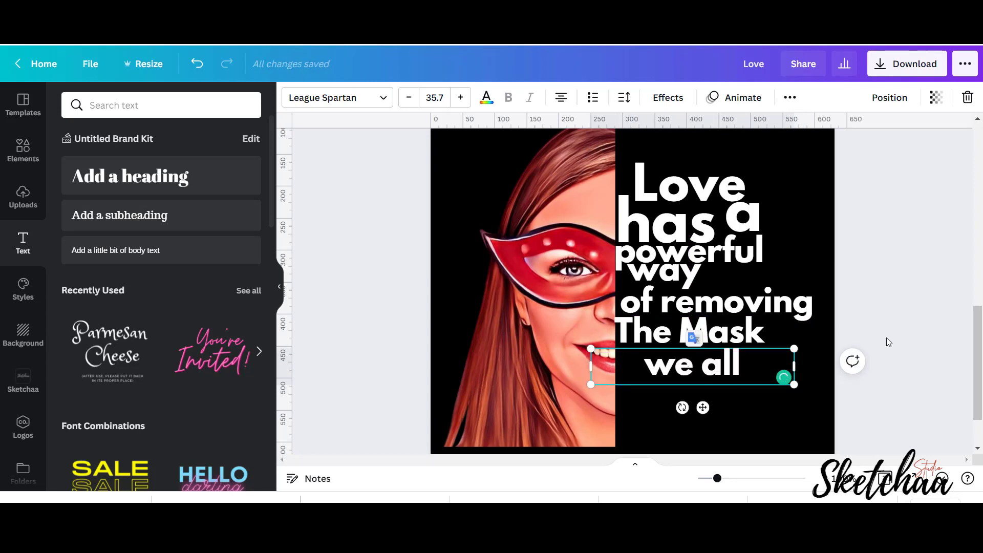
pyautogui.write('We')
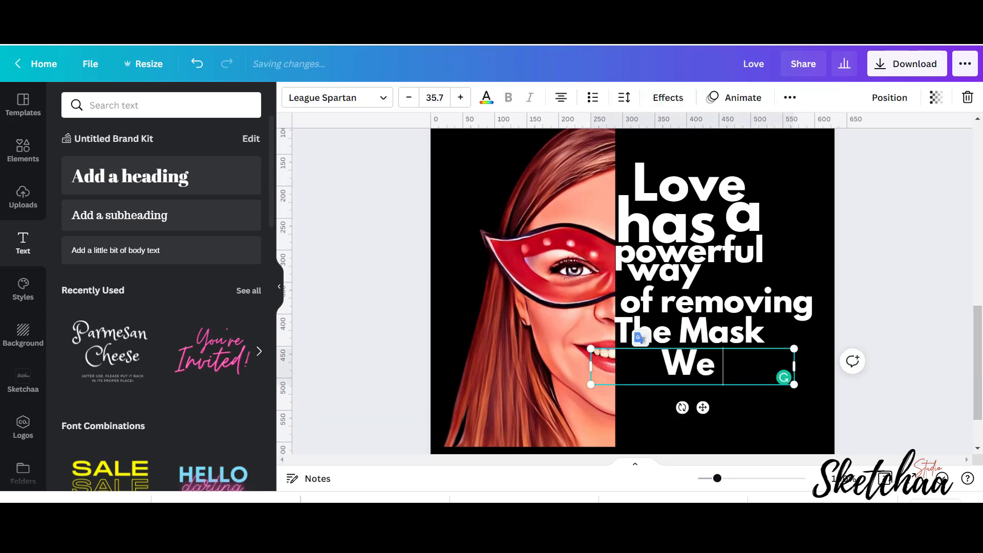
pyautogui.write(' All Insist')
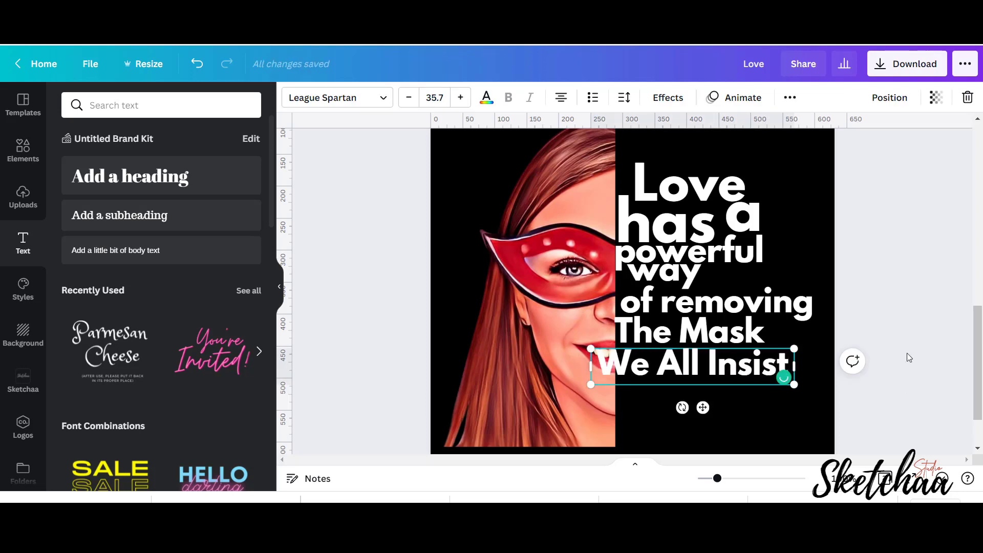
pyautogui.moveTo(743, 366)
pyautogui.mouseDown()
pyautogui.moveTo(757, 366)
pyautogui.moveTo(704, 405)
pyautogui.mouseUp()
# Add a duplicated 'On Wearing' line at the bottom of the quote
pyautogui.click(689, 332)
pyautogui.hotkey('ctrl', 'd')
pyautogui.doubleClick(704, 406)
pyautogui.write('On Weari')
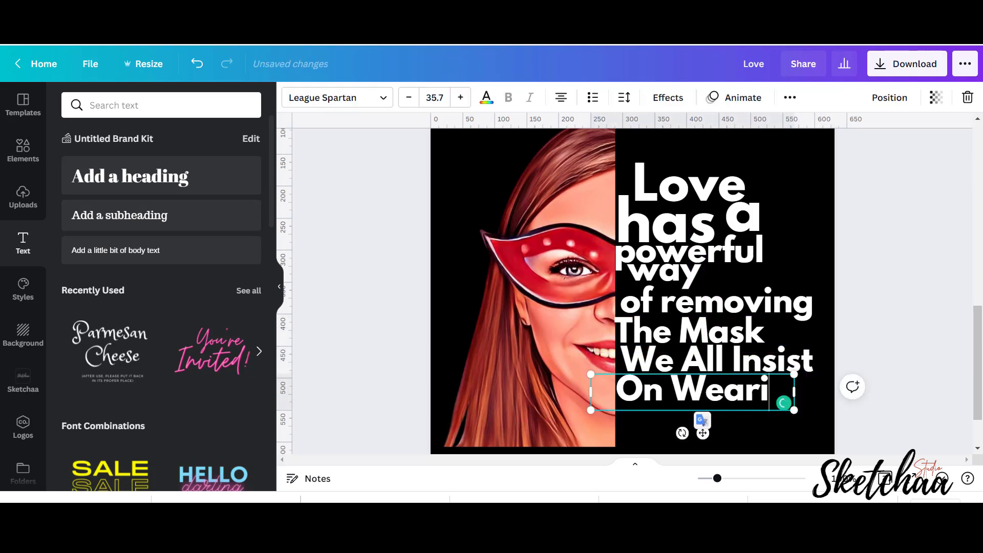
pyautogui.write('ng')
pyautogui.click(892, 290)
pyautogui.click(915, 306)
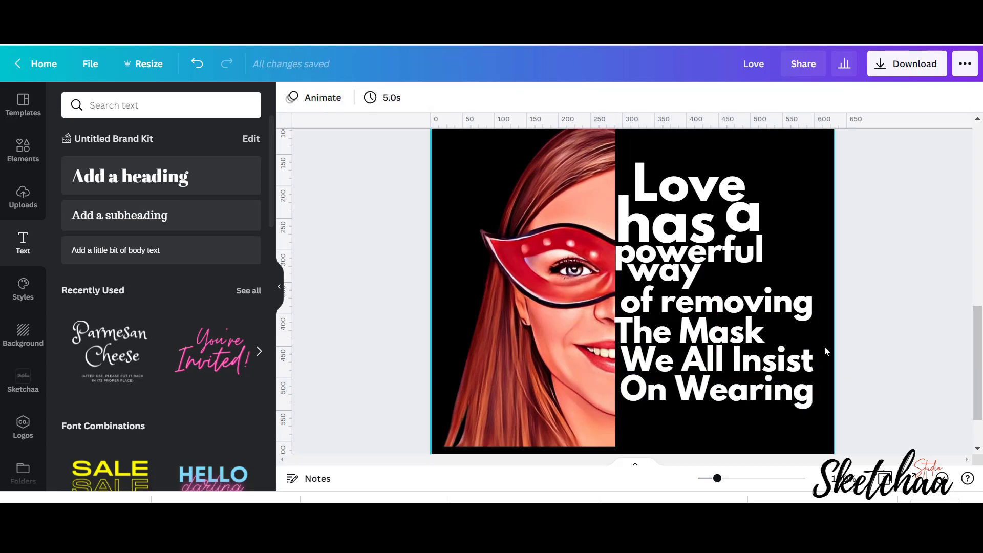
# Line up the 'Love' and 'powerful' lines with the rest of the quote
pyautogui.moveTo(977, 334); pyautogui.dragTo(977, 326)
pyautogui.moveTo(689, 205); pyautogui.dragTo(665, 156)
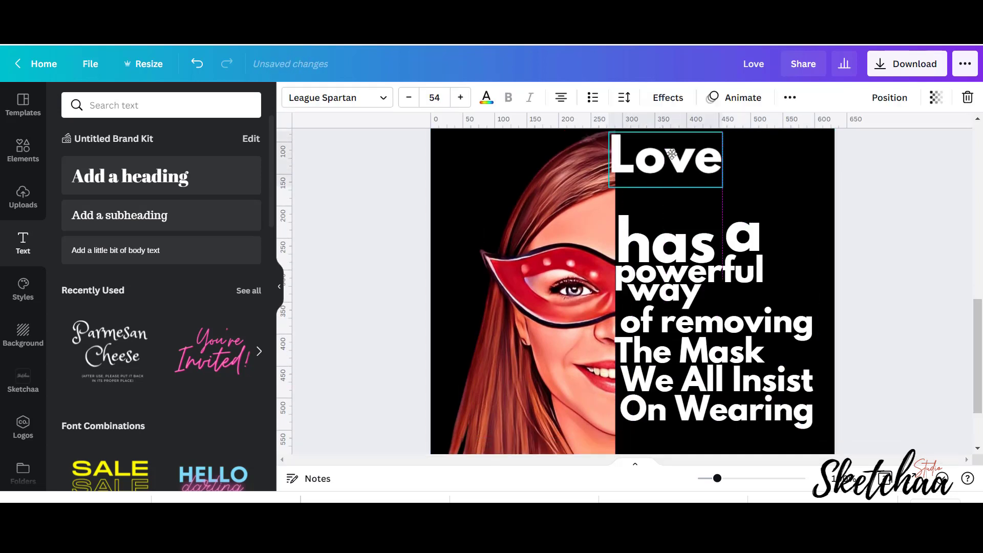
pyautogui.moveTo(725, 180); pyautogui.dragTo(799, 228)
pyautogui.moveTo(707, 200); pyautogui.dragTo(697, 199)
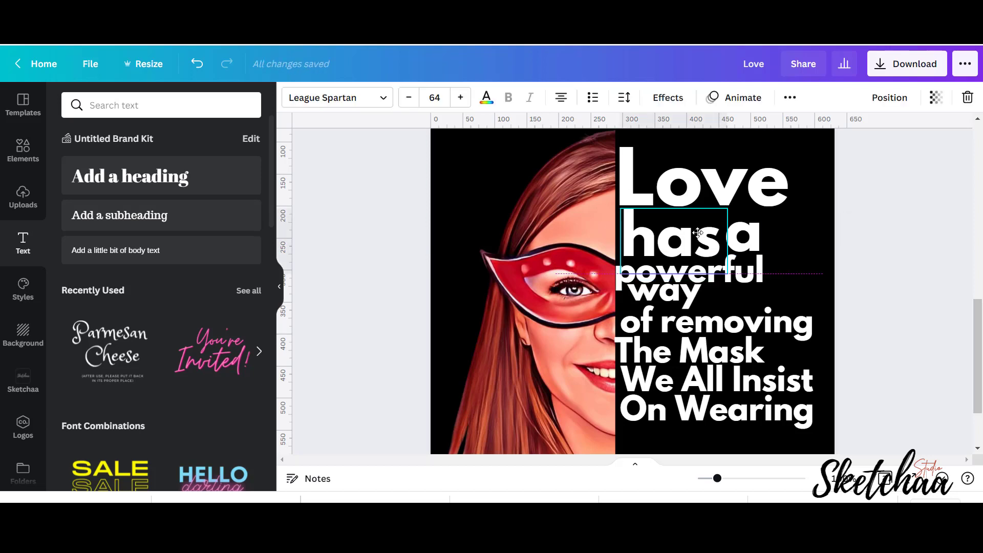
pyautogui.click(779, 283)
pyautogui.moveTo(779, 283); pyautogui.dragTo(764, 282)
pyautogui.click(818, 337)
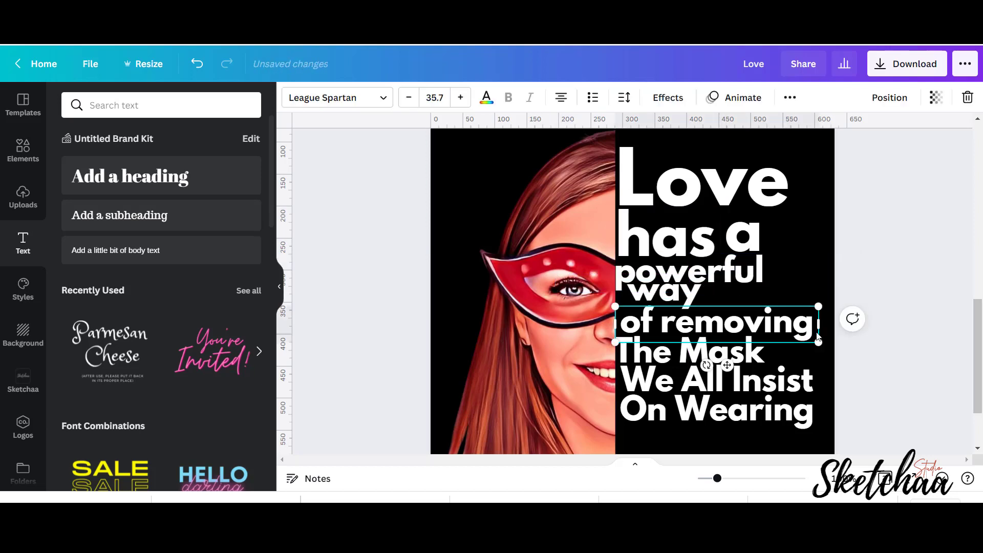
pyautogui.click(676, 240)
pyautogui.click(732, 194)
# Retype the opening lines as 'LOVE' and 'HAS A', fitting LOVE to the column
pyautogui.doubleClick(732, 194)
pyautogui.write('LOVE')
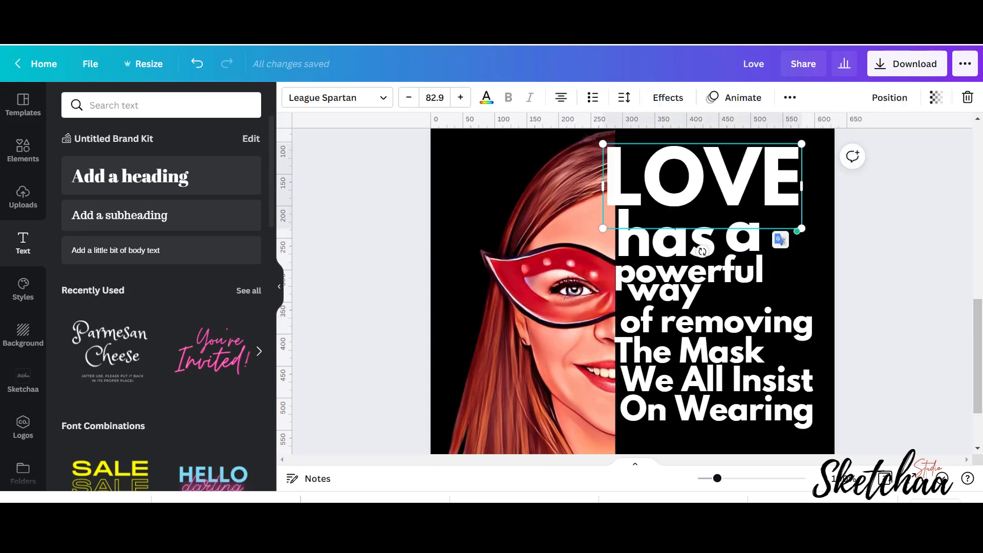
pyautogui.moveTo(676, 170); pyautogui.dragTo(689, 171)
pyautogui.moveTo(794, 150); pyautogui.dragTo(764, 168)
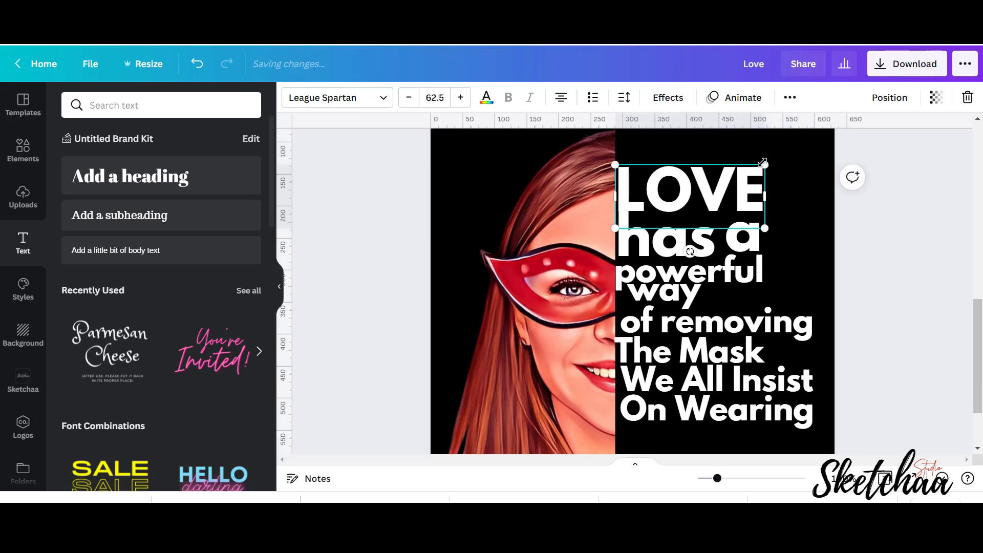
pyautogui.click(690, 248)
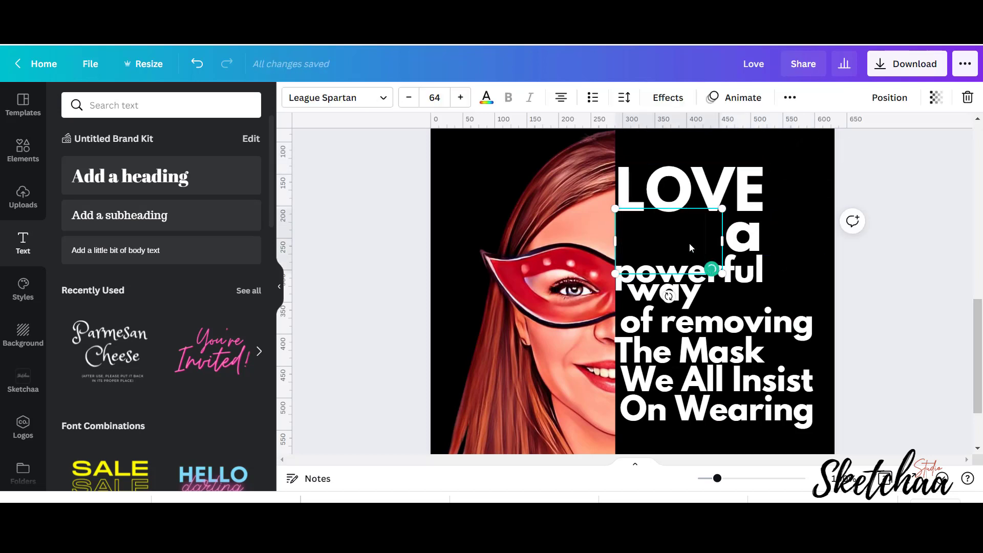
pyautogui.write('HAS')
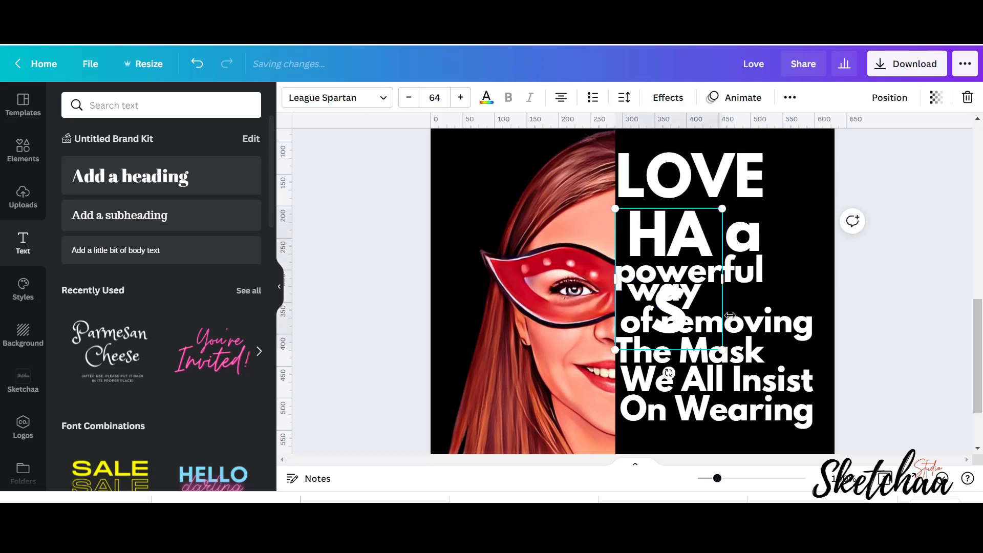
pyautogui.moveTo(730, 315); pyautogui.dragTo(750, 315)
pyautogui.moveTo(748, 236); pyautogui.dragTo(773, 235)
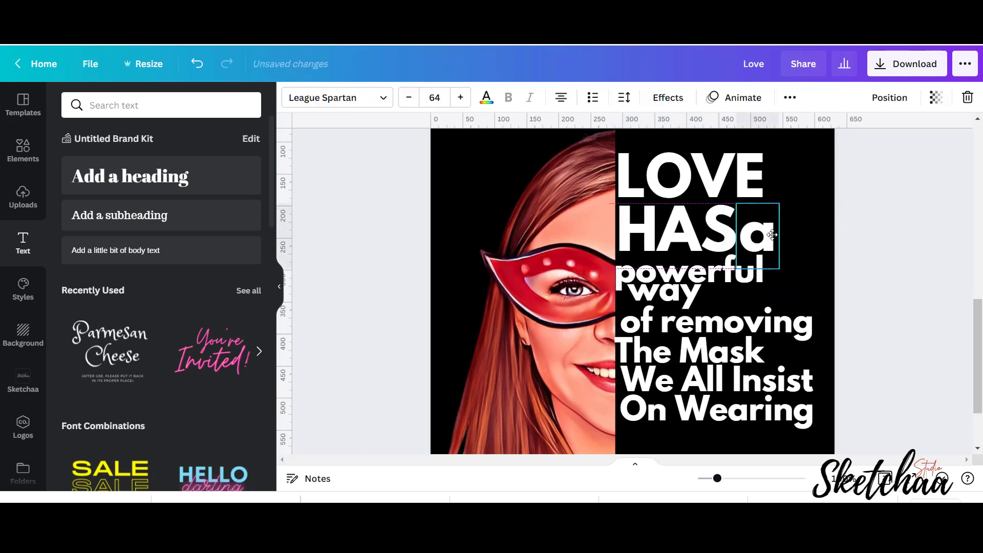
pyautogui.write('A')
pyautogui.click(790, 259)
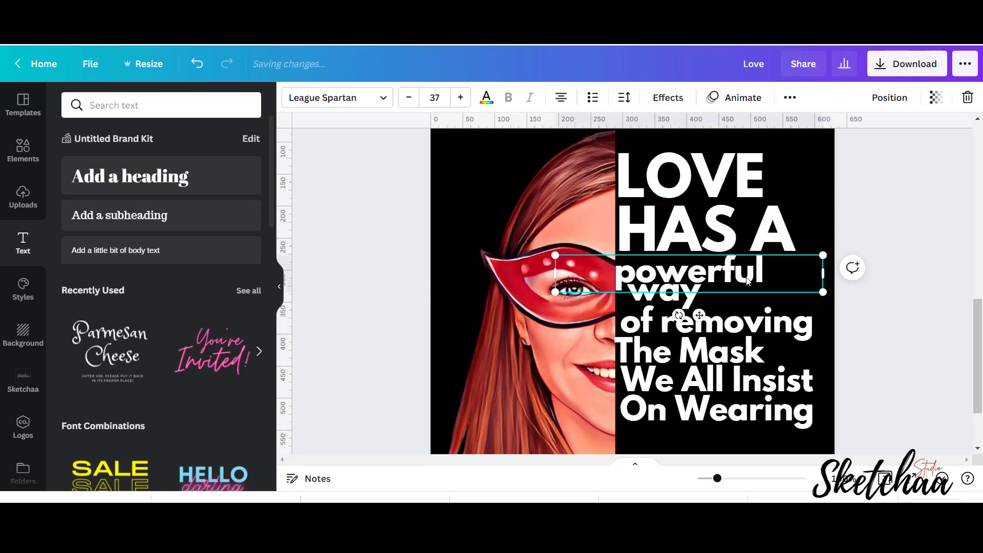
# Retype the third line as 'POWERFUL' and move the 'way' line out of the heading
pyautogui.doubleClick(613, 277)
pyautogui.write('POWERFUL')
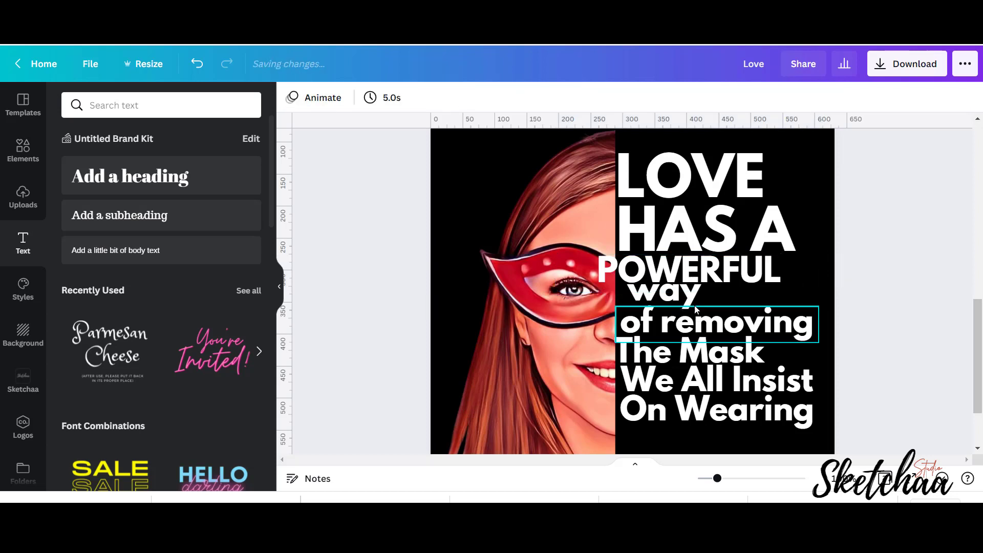
pyautogui.moveTo(666, 293)
pyautogui.mouseDown()
pyautogui.moveTo(730, 297)
pyautogui.moveTo(719, 283)
pyautogui.mouseUp()
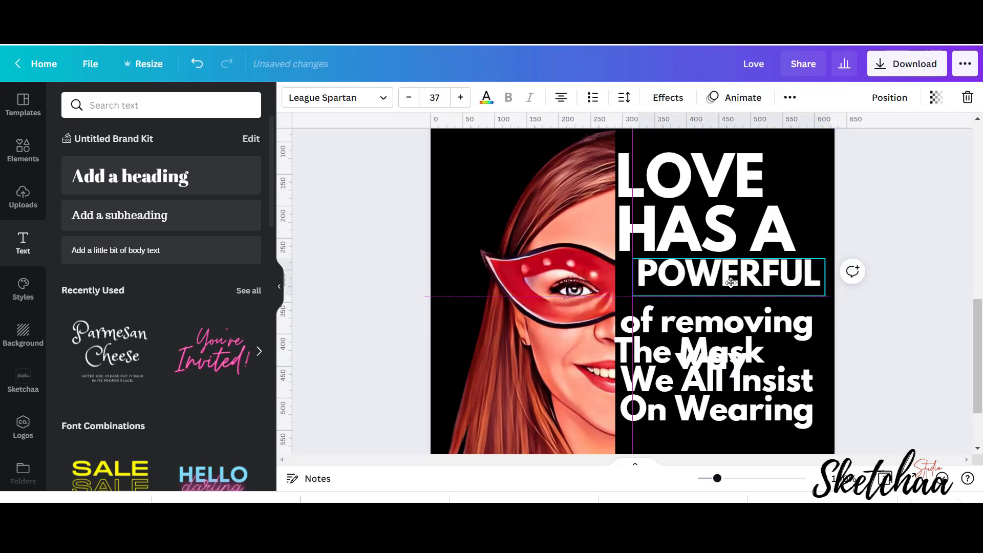
pyautogui.click(835, 290)
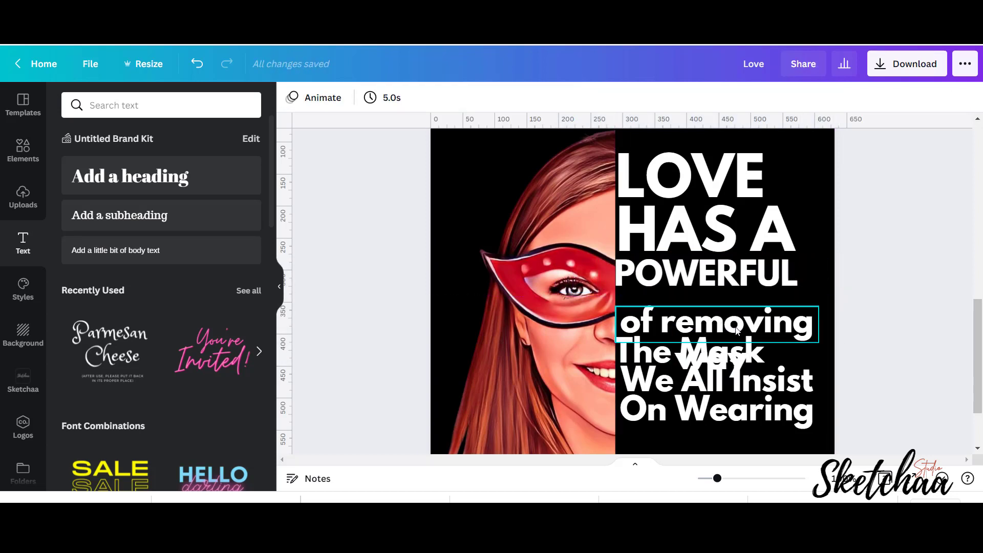
# Duplicate POWERFUL into a 'WAY OF' line aligned directly below it
pyautogui.click(730, 287)
pyautogui.hotkey('ctrl', 'd')
pyautogui.moveTo(730, 282); pyautogui.dragTo(730, 310)
pyautogui.doubleClick(730, 307)
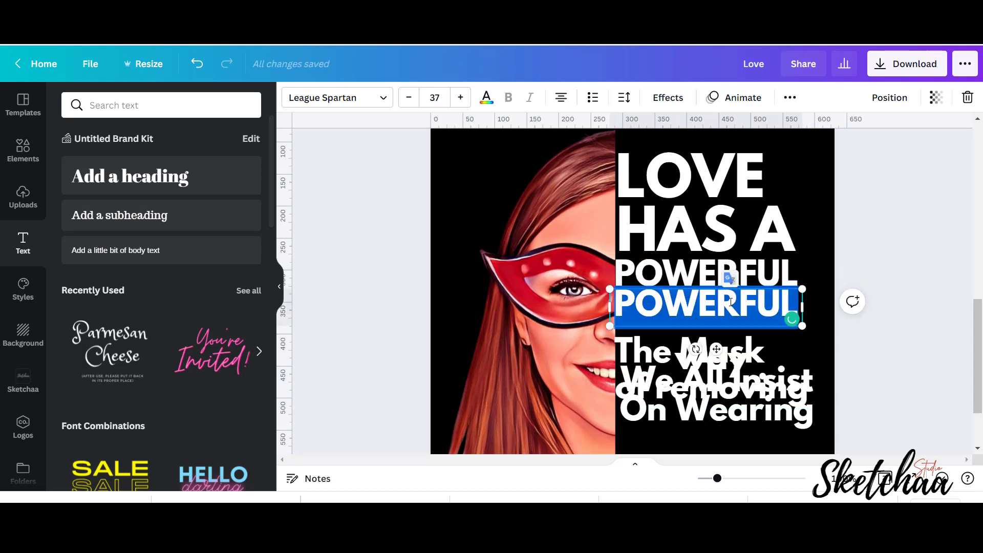
pyautogui.write('WAY OF')
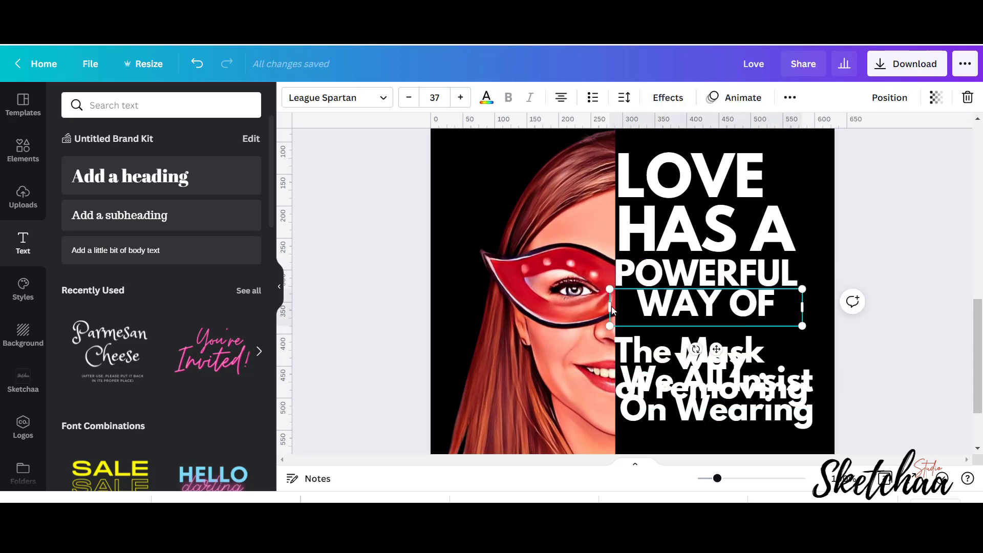
pyautogui.moveTo(802, 307)
pyautogui.mouseDown()
pyautogui.moveTo(768, 307)
pyautogui.moveTo(805, 336)
pyautogui.mouseUp()
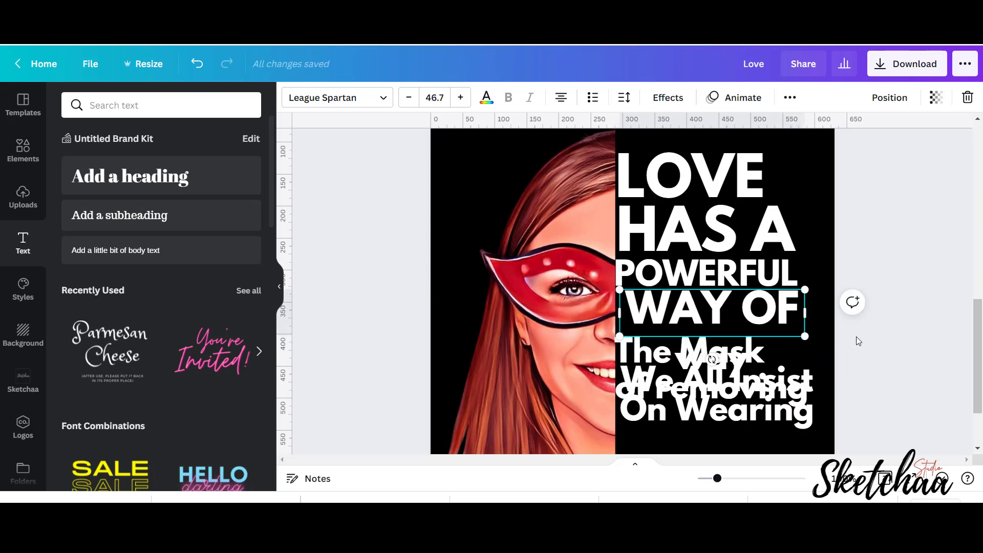
pyautogui.moveTo(673, 314); pyautogui.dragTo(663, 315)
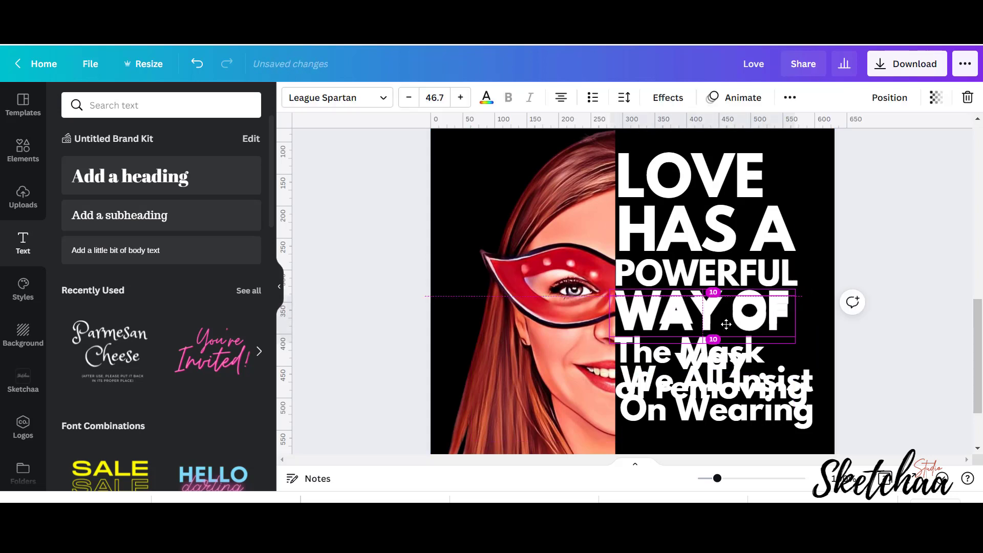
# Duplicate WAY OF into a 'REMOVING' line, reduced in size to fit one line
pyautogui.hotkey('ctrl', 'd')
pyautogui.doubleClick(691, 340)
pyautogui.write('REMOVING')
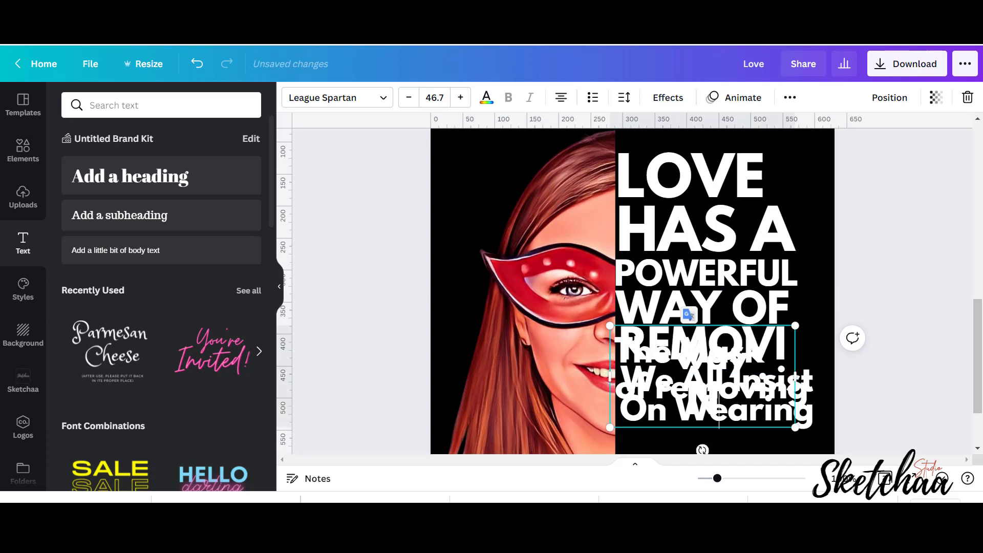
pyautogui.click(409, 97)
pyautogui.click(409, 97)
pyautogui.click(812, 346)
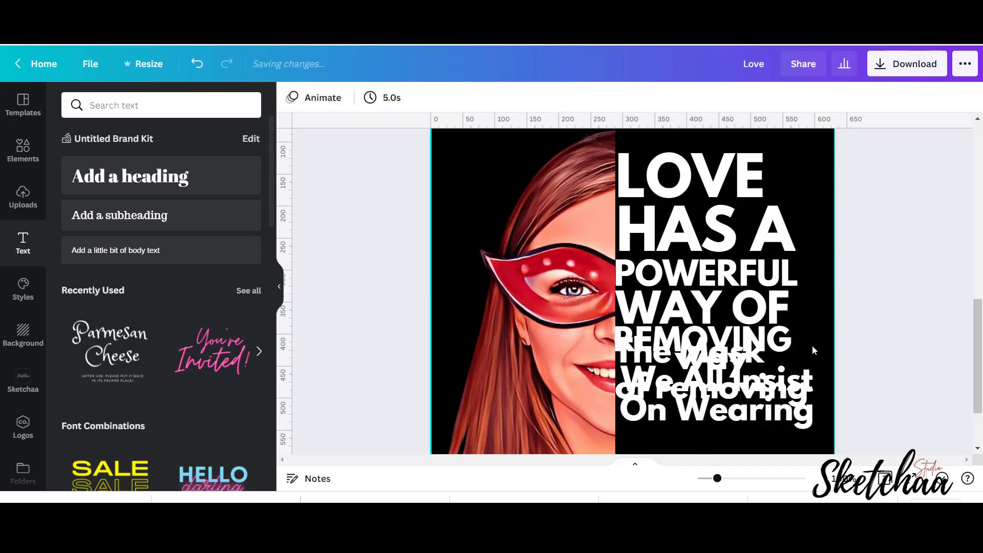
pyautogui.click(759, 446)
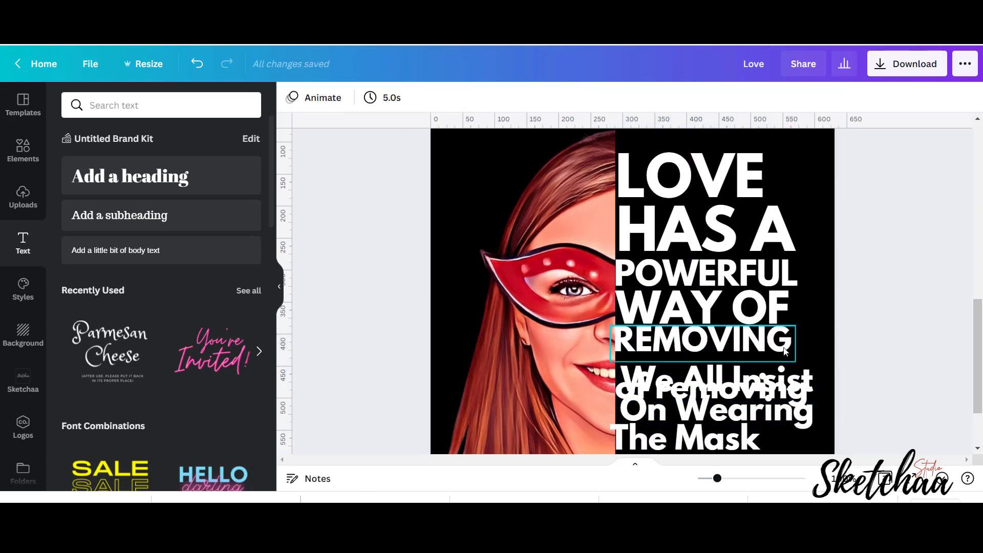
pyautogui.click(785, 351)
# Make 'THE MASK' uppercase, enlarged and placed just below REMOVING
pyautogui.click(869, 365)
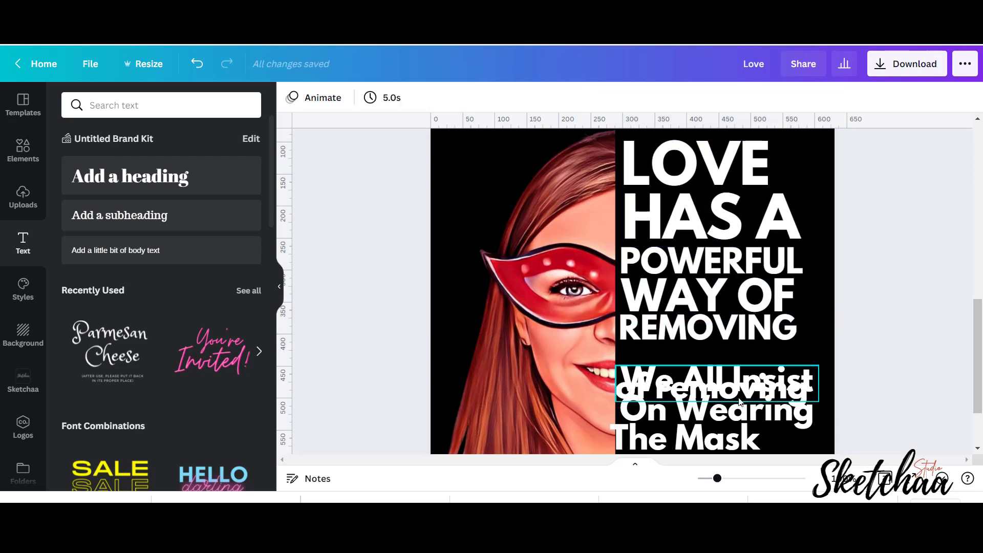
pyautogui.moveTo(740, 402); pyautogui.dragTo(754, 357)
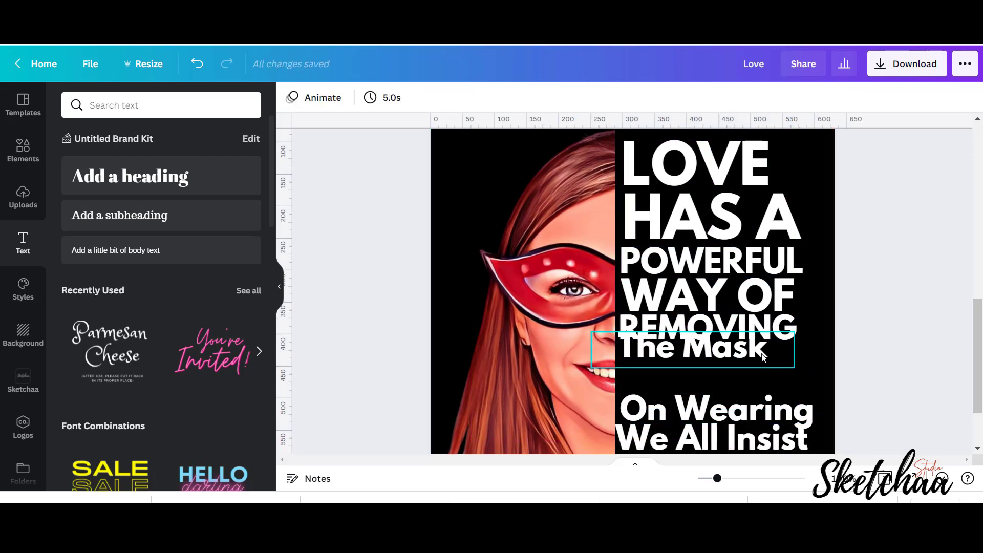
pyautogui.click(763, 357)
pyautogui.doubleClick(764, 357)
pyautogui.write('T')
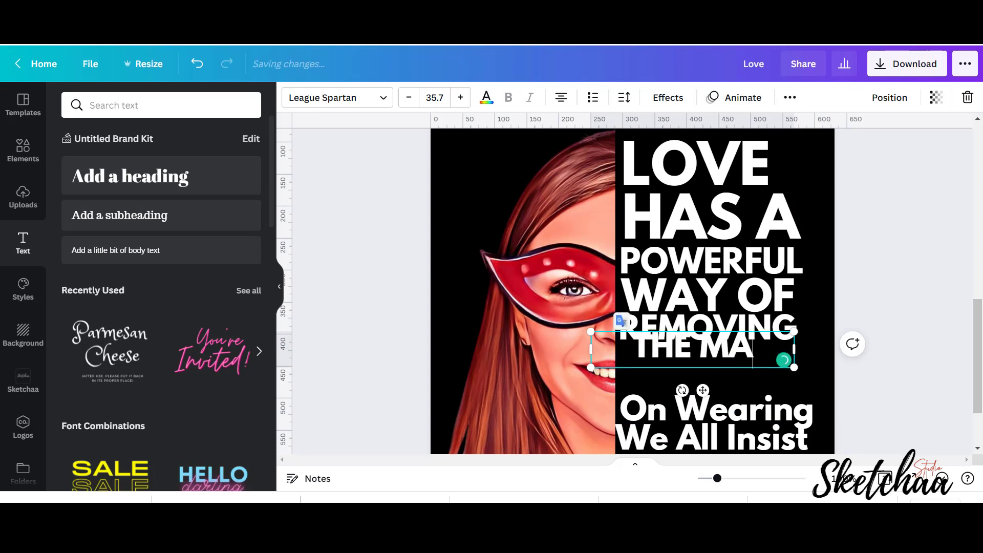
pyautogui.moveTo(717, 340); pyautogui.dragTo(724, 354)
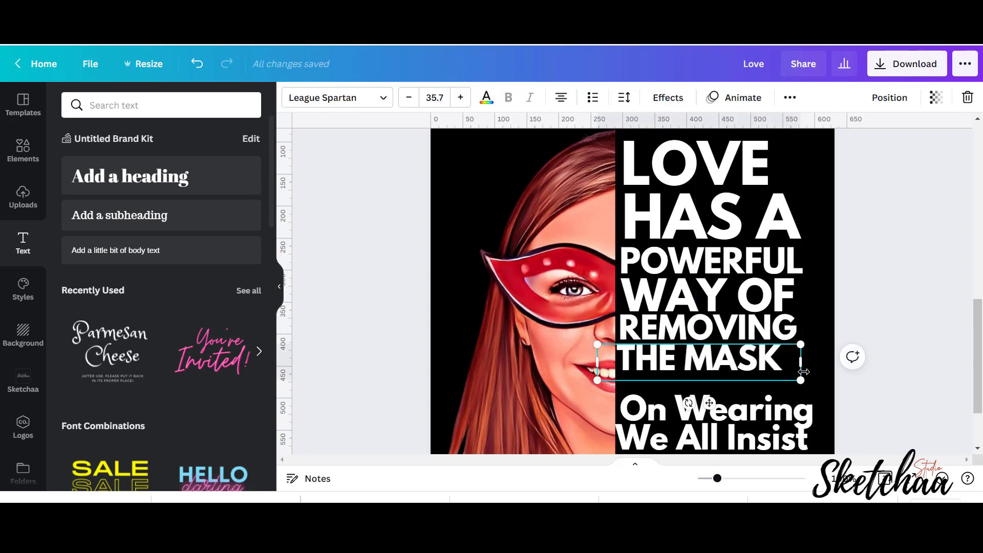
pyautogui.moveTo(804, 372); pyautogui.dragTo(818, 379)
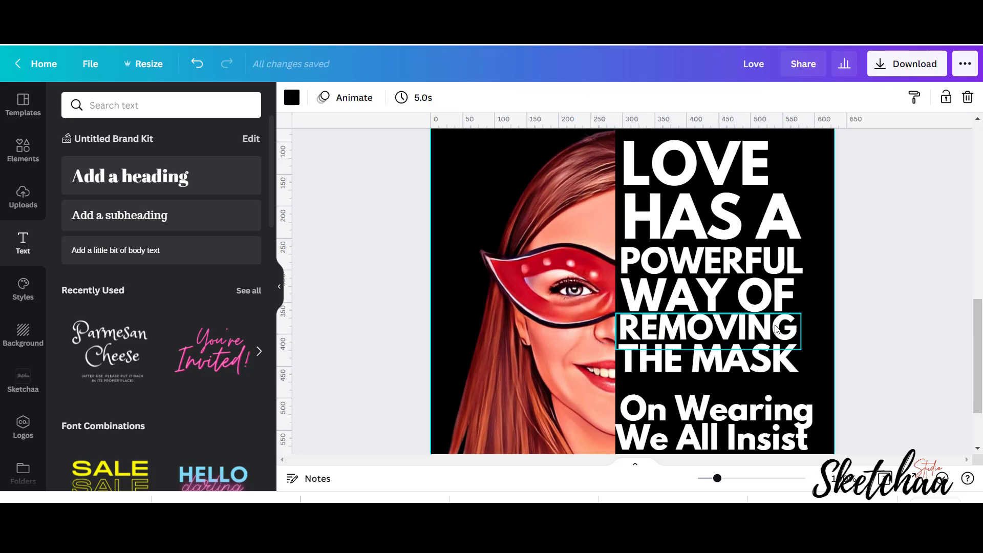
pyautogui.click(768, 359)
pyautogui.keyDown('shift'); pyautogui.click(776, 329); pyautogui.keyUp('shift')
pyautogui.moveTo(776, 333); pyautogui.dragTo(776, 337)
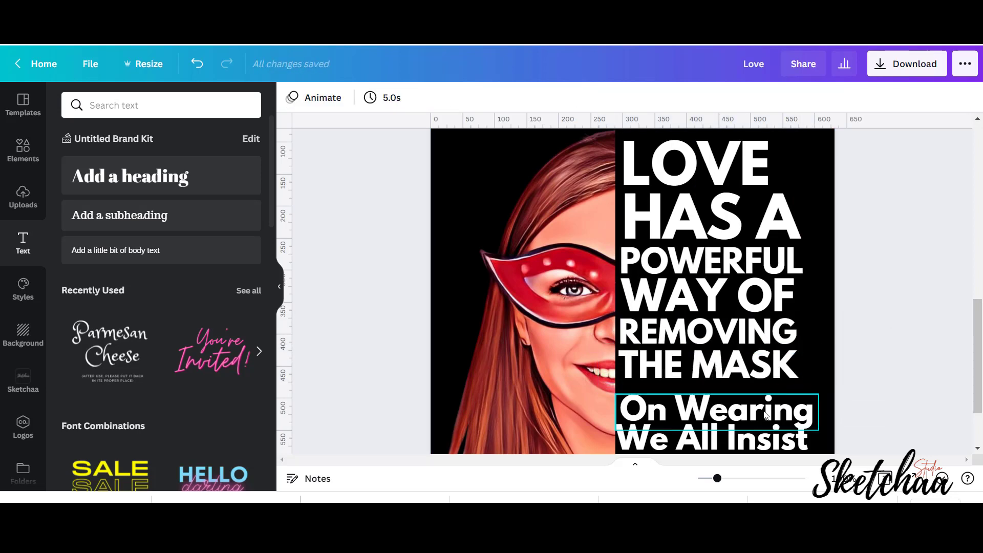
# Move 'WE ALL INSIST' under THE MASK in capitals, shrunk to one line
pyautogui.moveTo(767, 414)
pyautogui.mouseDown()
pyautogui.moveTo(766, 443)
pyautogui.moveTo(745, 387)
pyautogui.mouseUp()
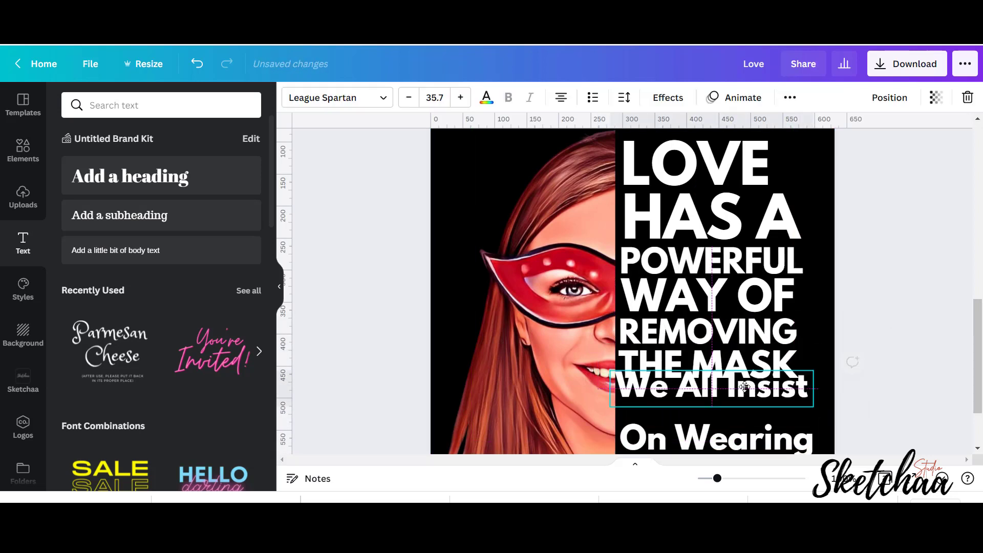
pyautogui.doubleClick(745, 386)
pyautogui.hotkey('ctrl', 'a')
pyautogui.write('WE')
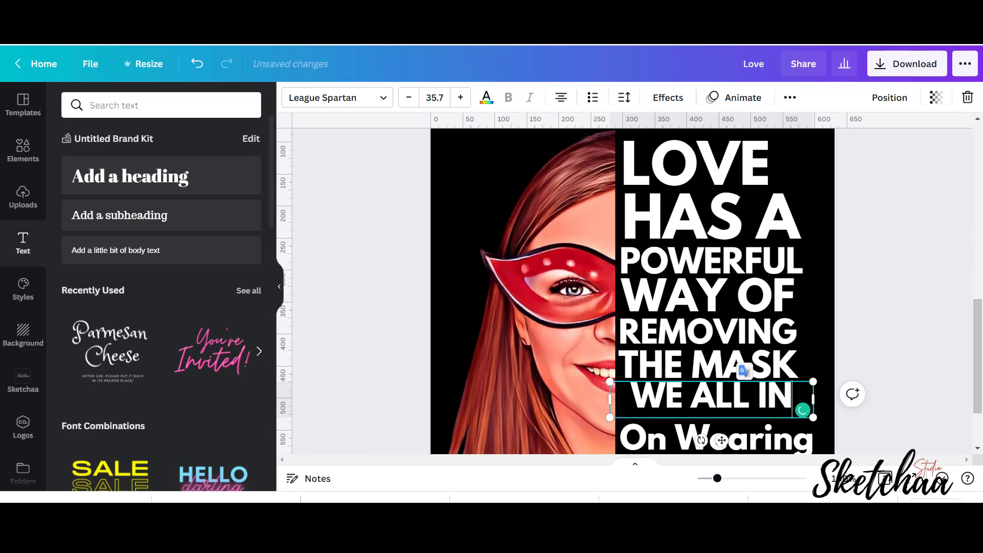
pyautogui.write('SIST')
pyautogui.click(408, 97)
pyautogui.click(840, 318)
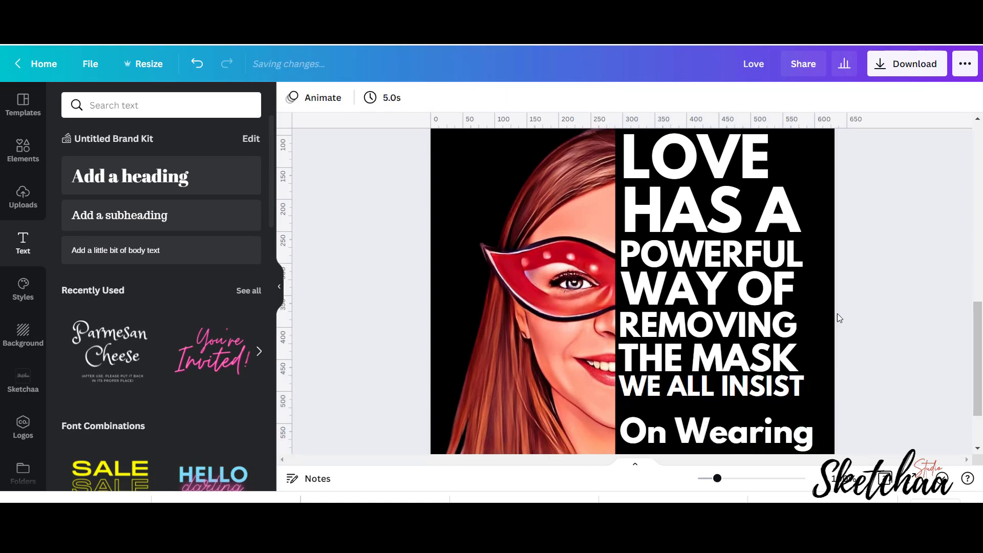
# Retype the last line as 'ON WEARING' at a smaller size and position it below
pyautogui.click(738, 433)
pyautogui.doubleClick(738, 433)
pyautogui.hotkey('ctrl', 'a')
pyautogui.write('ON WEARING')
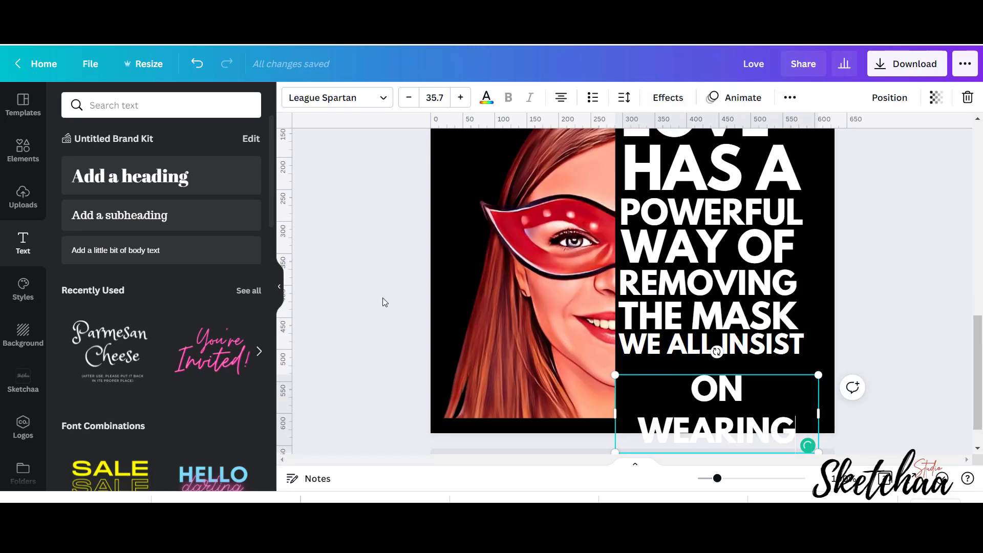
pyautogui.click(408, 98)
pyautogui.press('Escape')
pyautogui.scroll(2, 718, 307)
pyautogui.moveTo(723, 447); pyautogui.dragTo(723, 429)
pyautogui.click(884, 375)
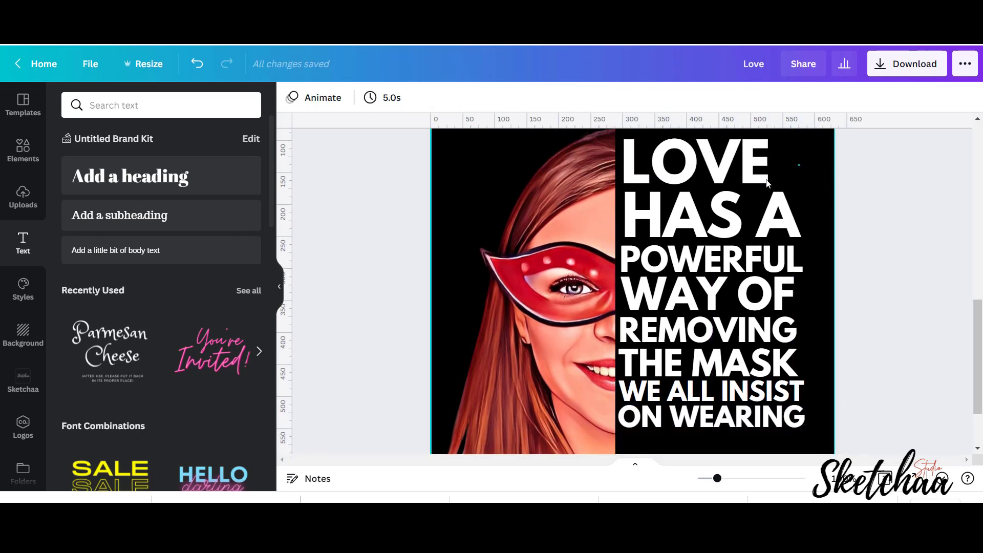
pyautogui.hotkey('ctrl', 'a')
# Scale the whole quote down slightly, then shrink ON WEARING, THE MASK and REMOVING
pyautogui.moveTo(821, 135); pyautogui.dragTo(793, 159)
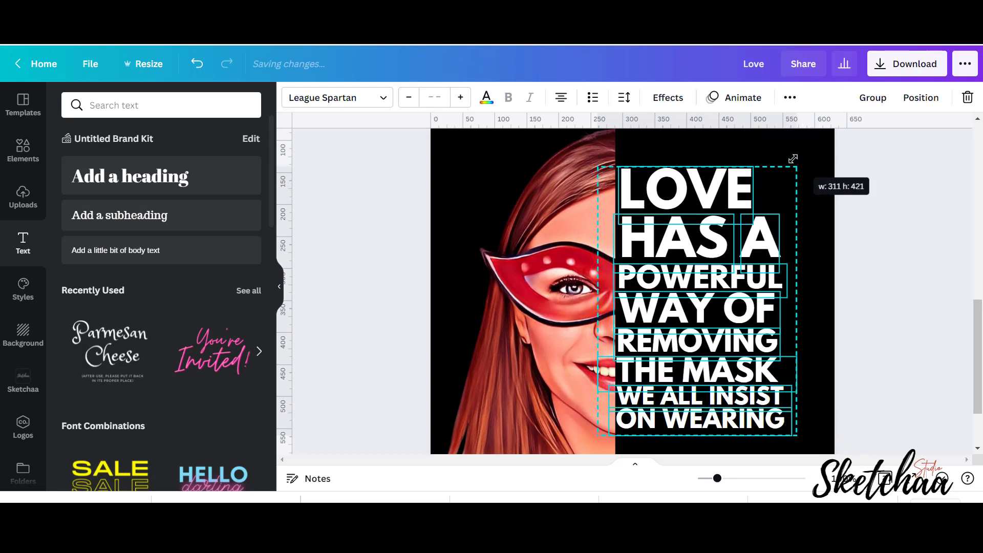
pyautogui.moveTo(741, 204); pyautogui.dragTo(738, 210)
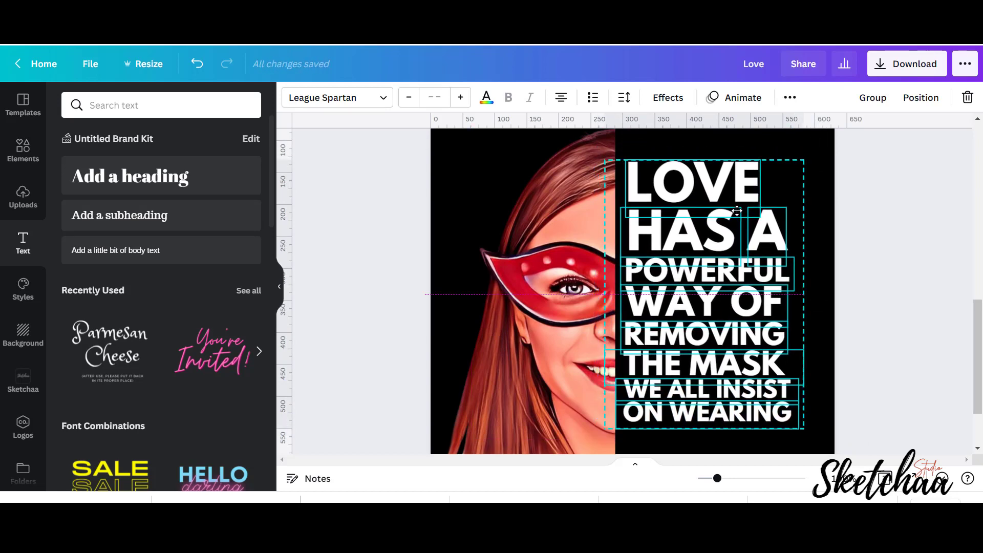
pyautogui.click(847, 392)
pyautogui.click(717, 415)
pyautogui.moveTo(799, 402)
pyautogui.mouseDown()
pyautogui.moveTo(774, 409)
pyautogui.moveTo(769, 382)
pyautogui.mouseUp()
pyautogui.click(706, 389)
pyautogui.click(702, 365)
pyautogui.moveTo(800, 349); pyautogui.dragTo(791, 354)
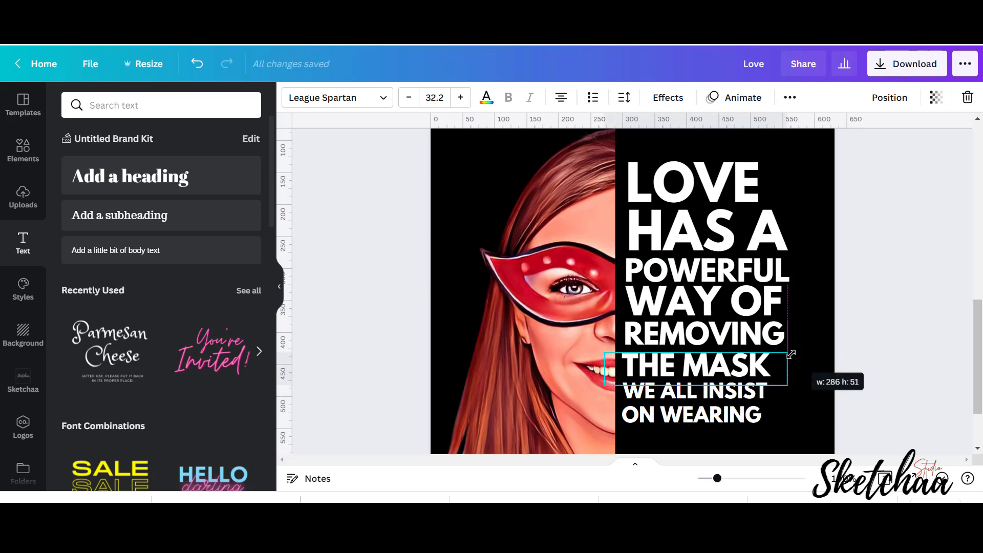
pyautogui.click(702, 333)
pyautogui.moveTo(788, 320); pyautogui.dragTo(782, 324)
# Shrink the 'A' to match HAS and scale the whole quote down once more
pyautogui.click(776, 235)
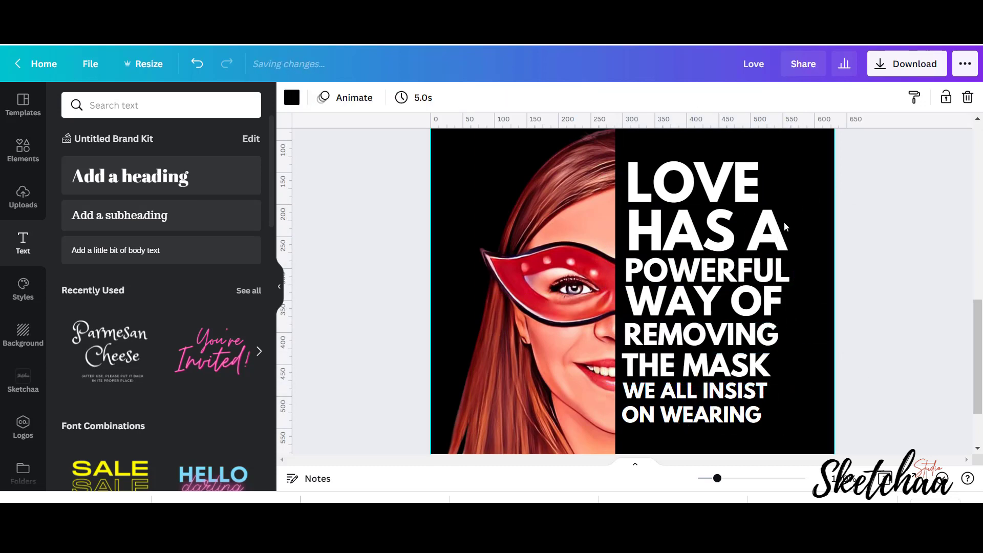
pyautogui.click(785, 227)
pyautogui.moveTo(786, 201); pyautogui.dragTo(781, 207)
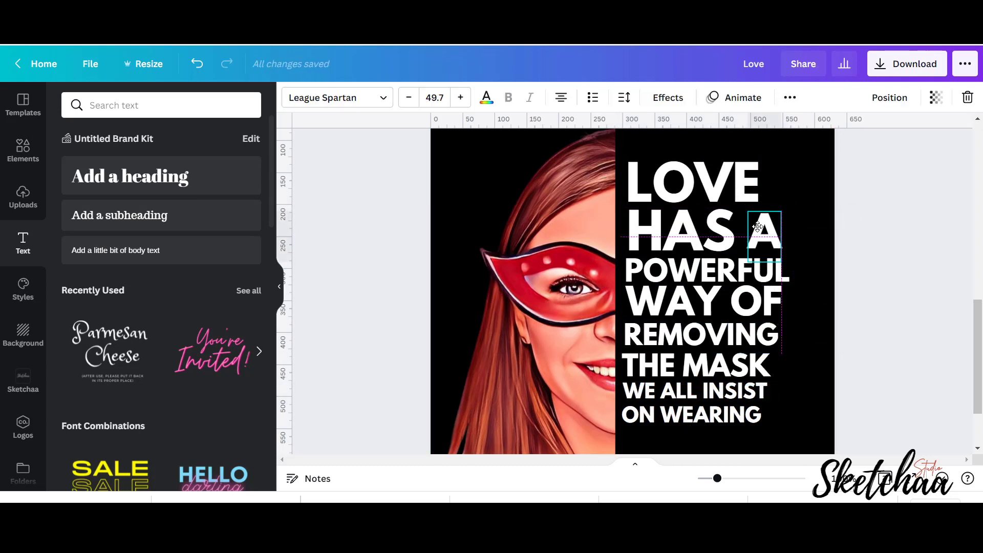
pyautogui.click(792, 187)
pyautogui.hotkey('ctrl', 'a')
pyautogui.moveTo(793, 157); pyautogui.dragTo(786, 165)
# Trim the portrait's bottom and left edges, then check the LOVE–REMOVING quote lines
pyautogui.click(577, 338)
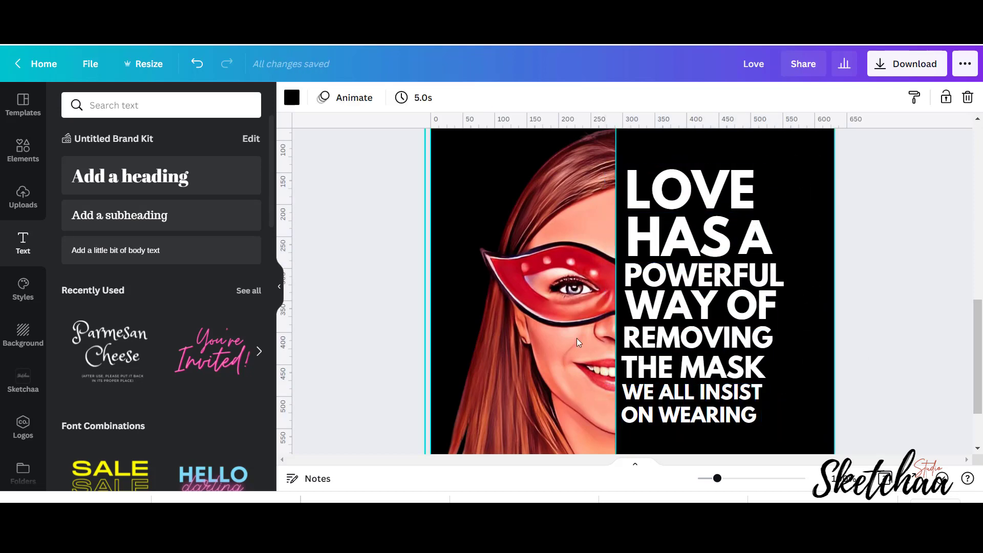
pyautogui.scroll(-2, 977, 332)
pyautogui.moveTo(529, 402); pyautogui.dragTo(529, 376)
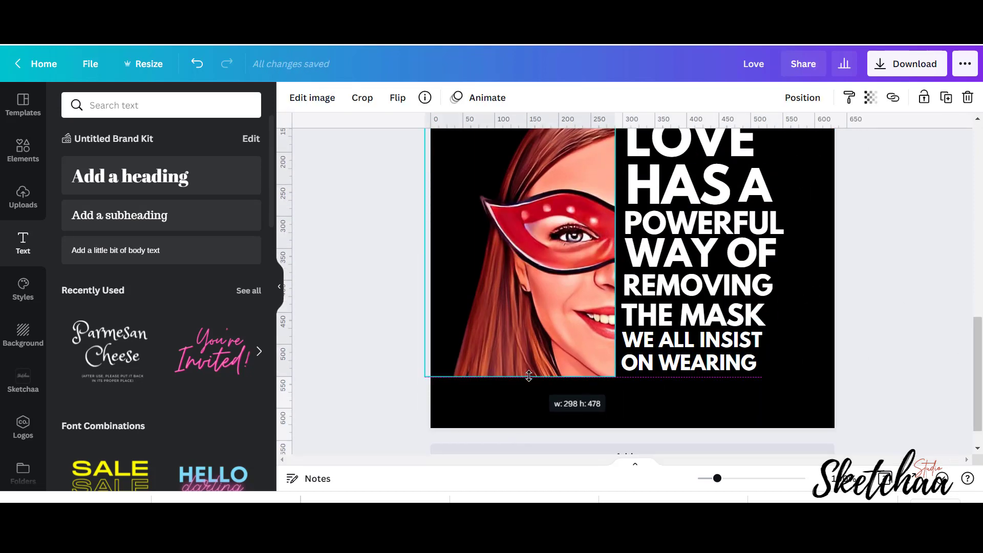
pyautogui.moveTo(474, 233); pyautogui.dragTo(453, 233)
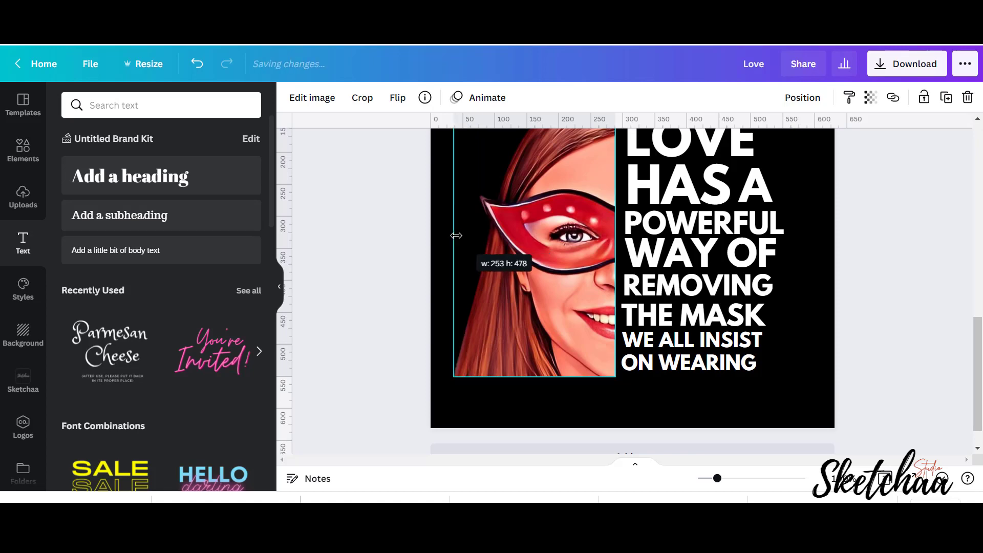
pyautogui.click(753, 405)
pyautogui.scroll(2, 790, 190)
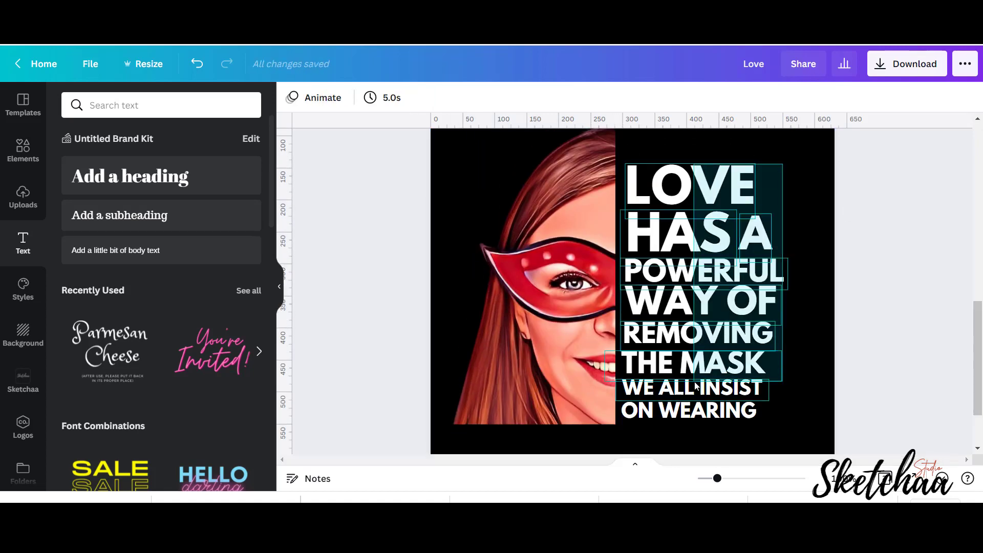
pyautogui.moveTo(805, 158); pyautogui.dragTo(663, 330)
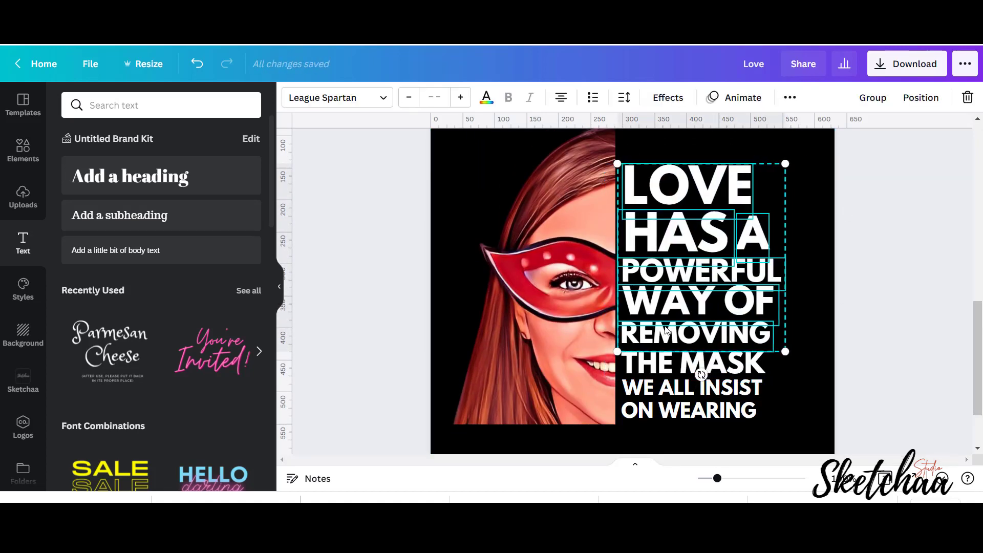
pyautogui.click(799, 373)
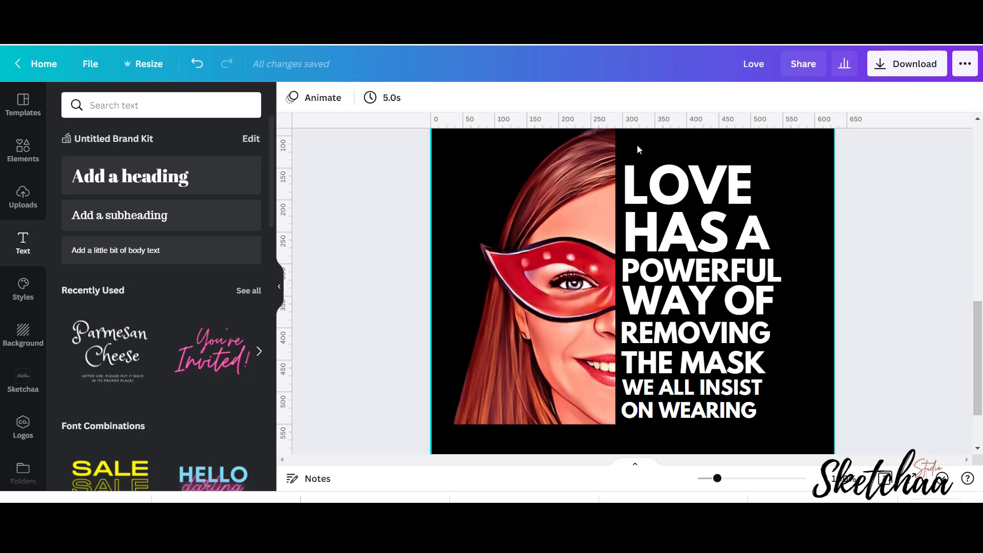
# Shrink the portrait further from its top and lower-left handles
pyautogui.click(600, 169)
pyautogui.scroll(2, 595, 190)
pyautogui.moveTo(595, 190); pyautogui.dragTo(605, 241)
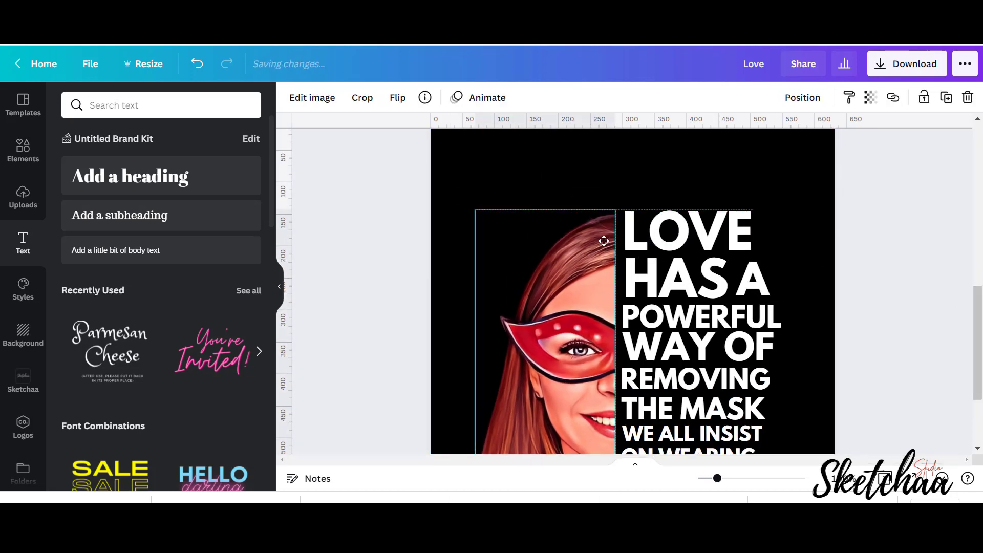
pyautogui.scroll(-2, 604, 241)
pyautogui.click(588, 385)
pyautogui.moveTo(476, 418); pyautogui.dragTo(482, 408)
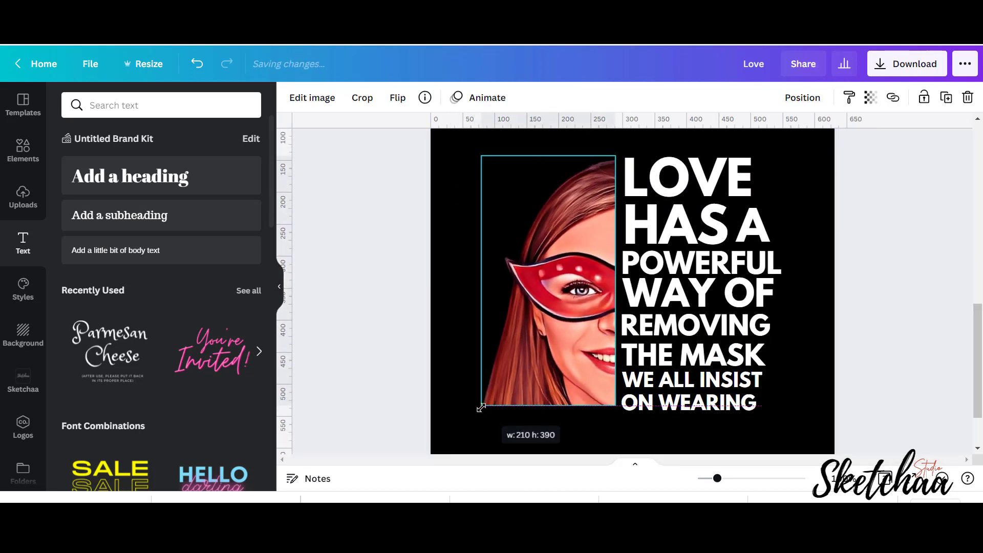
pyautogui.click(780, 192)
# Shrink the portrait from its lower-left corner to about 210 × 390, matching the quote's height
pyautogui.moveTo(783, 156); pyautogui.dragTo(557, 388)
pyautogui.click(557, 387)
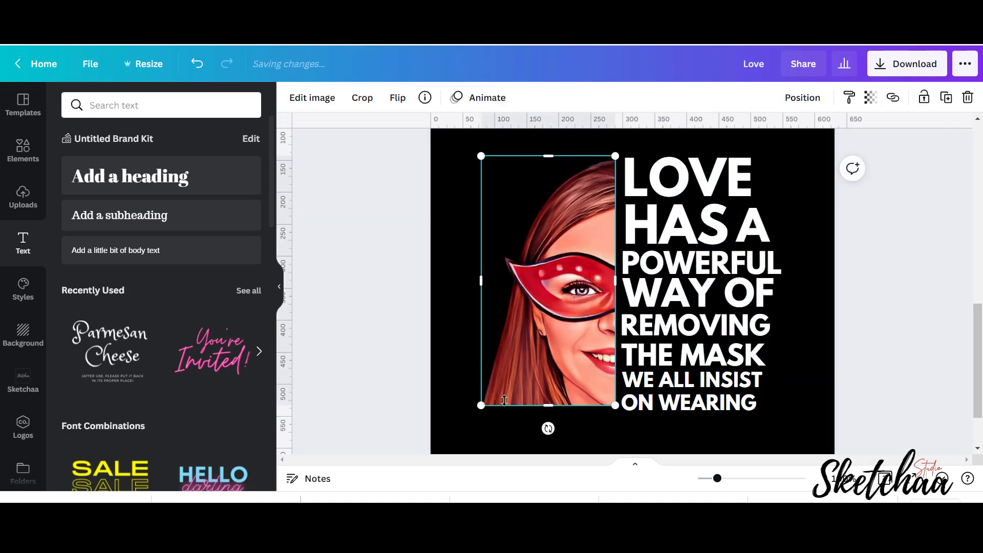
pyautogui.moveTo(479, 411); pyautogui.dragTo(481, 411)
pyautogui.click(827, 413)
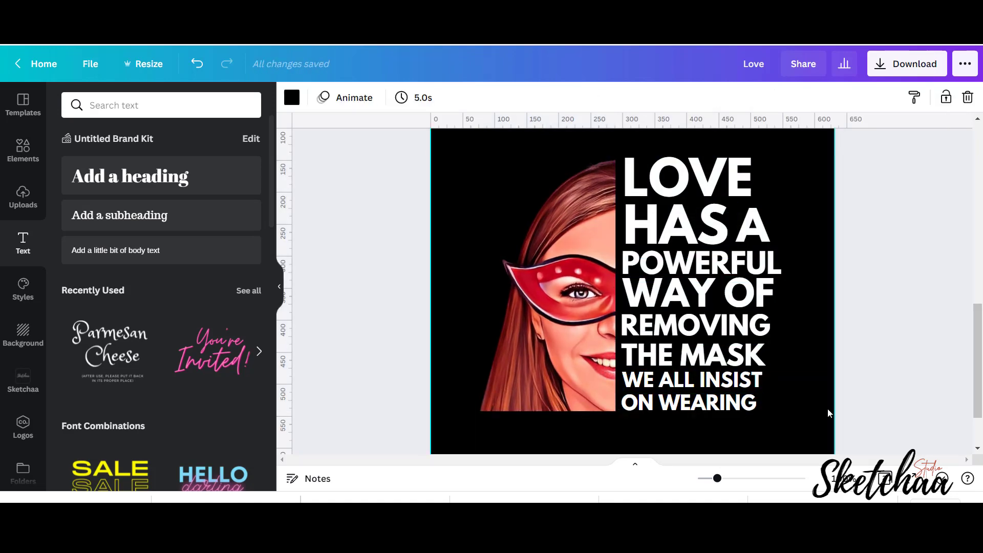
# Widen the ON WEARING line and enlarge the THE MASK line
pyautogui.click(718, 402)
pyautogui.moveTo(765, 400)
pyautogui.mouseDown()
pyautogui.moveTo(783, 392)
pyautogui.moveTo(773, 388)
pyautogui.mouseUp()
pyautogui.click(717, 376)
pyautogui.click(692, 352)
pyautogui.moveTo(766, 338)
pyautogui.mouseDown()
pyautogui.moveTo(795, 335)
pyautogui.moveTo(752, 350)
pyautogui.mouseUp()
pyautogui.click(846, 386)
pyautogui.click(753, 354)
# Enlarge the LOVE line to reach a right-edge alignment guide at 545
pyautogui.click(687, 174)
pyautogui.moveTo(757, 197); pyautogui.dragTo(777, 202)
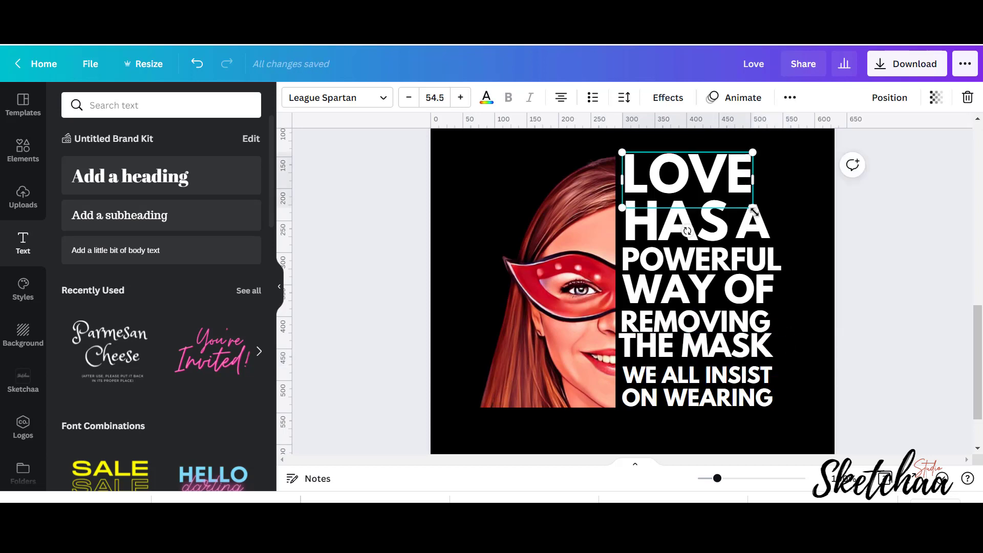
pyautogui.click(796, 259)
pyautogui.moveTo(790, 242); pyautogui.dragTo(780, 240)
pyautogui.click(748, 220)
pyautogui.click(697, 174)
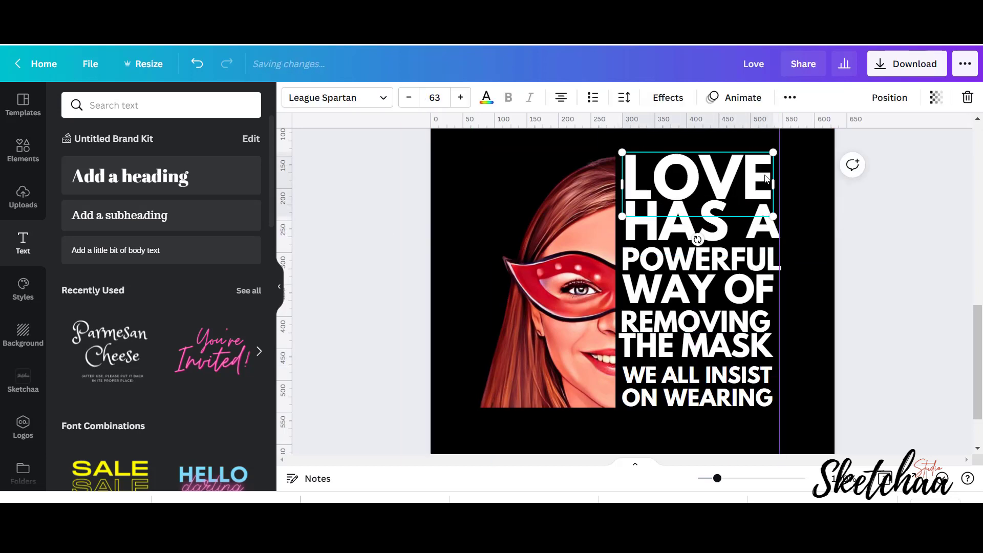
pyautogui.moveTo(776, 151); pyautogui.dragTo(784, 149)
pyautogui.click(803, 241)
# Enlarge WAY OF to the guide and resize THE MASK to 36.6, moving it off the face
pyautogui.click(702, 258)
pyautogui.click(746, 302)
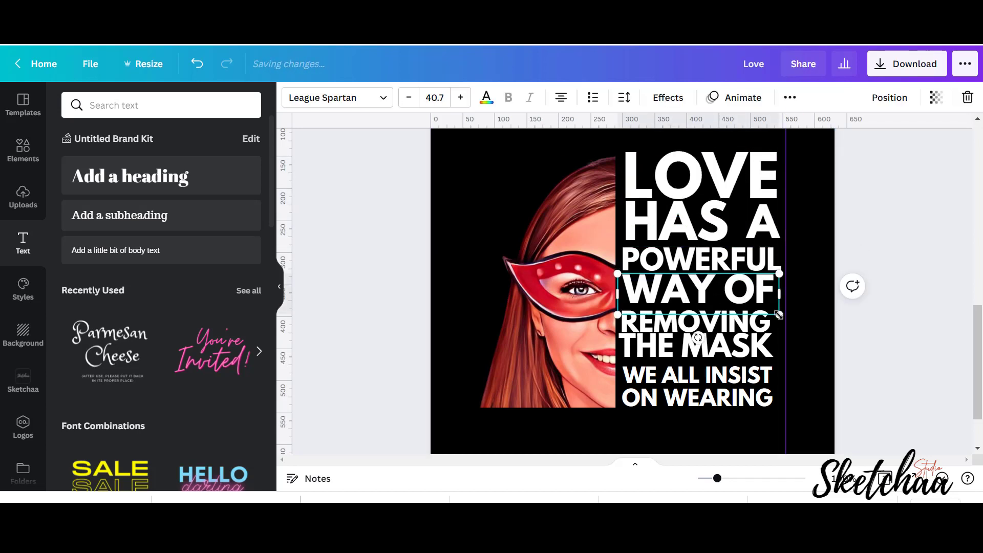
pyautogui.moveTo(779, 315); pyautogui.dragTo(786, 321)
pyautogui.click(809, 328)
pyautogui.moveTo(717, 346); pyautogui.dragTo(712, 353)
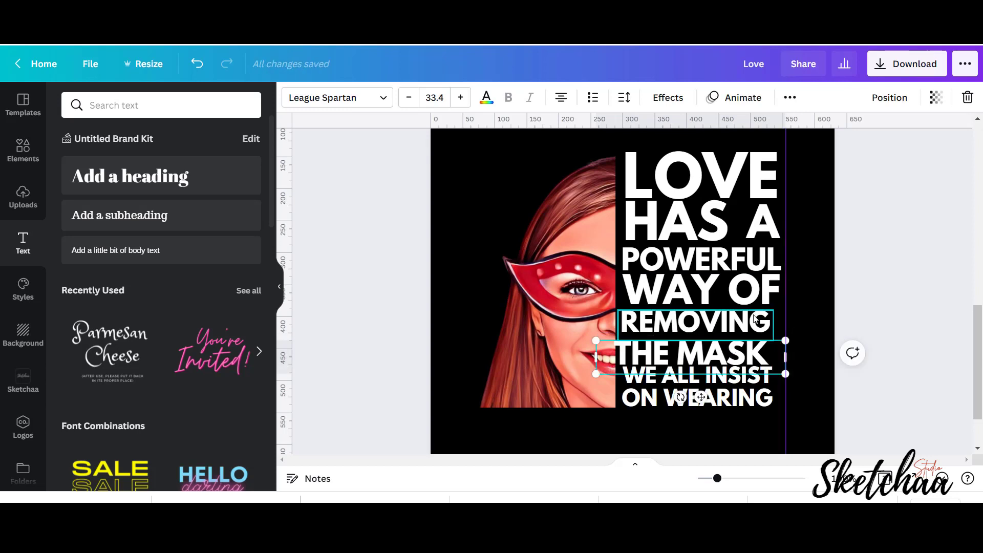
pyautogui.moveTo(786, 340); pyautogui.dragTo(792, 320)
pyautogui.moveTo(786, 357); pyautogui.dragTo(788, 348)
pyautogui.click(846, 317)
pyautogui.moveTo(609, 344); pyautogui.dragTo(630, 347)
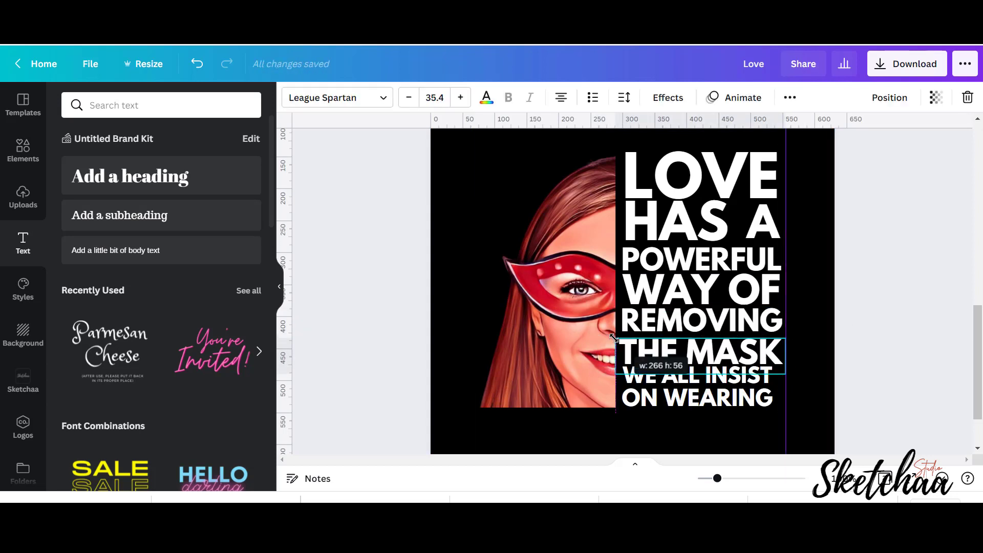
# Widen ON WEARING and WE ALL INSIST to fill the column up to the guide
pyautogui.click(723, 404)
pyautogui.moveTo(781, 404); pyautogui.dragTo(794, 392)
pyautogui.click(722, 410)
pyautogui.click(697, 376)
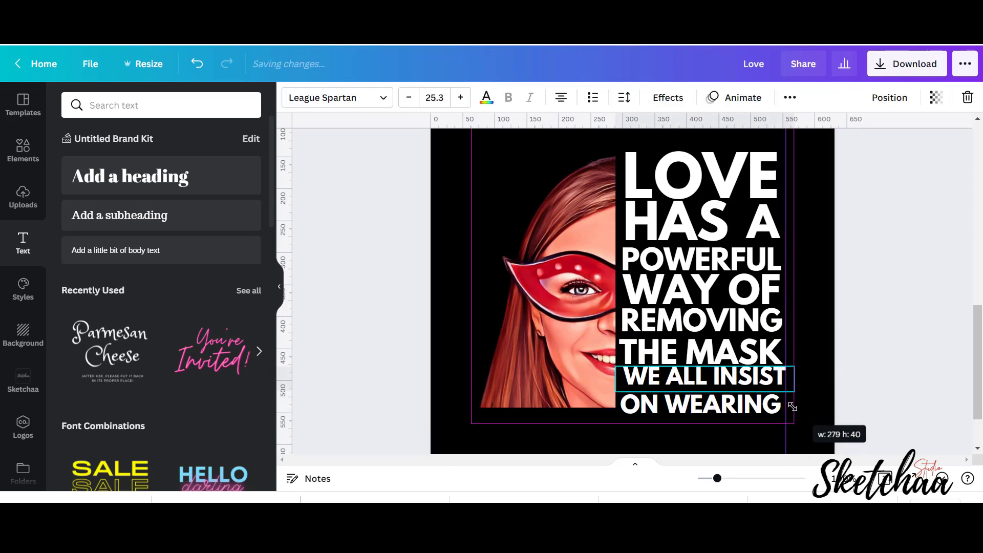
pyautogui.moveTo(616, 405); pyautogui.dragTo(619, 394)
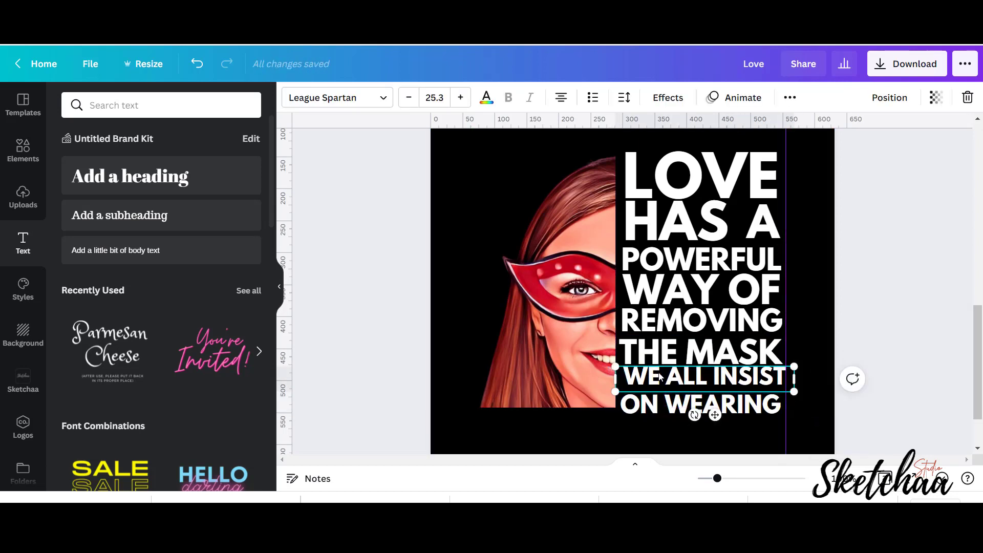
pyautogui.click(593, 410)
# Enlarge the mask-face portrait slightly from its lower-left and upper-left corners
pyautogui.moveTo(479, 408); pyautogui.dragTo(475, 414)
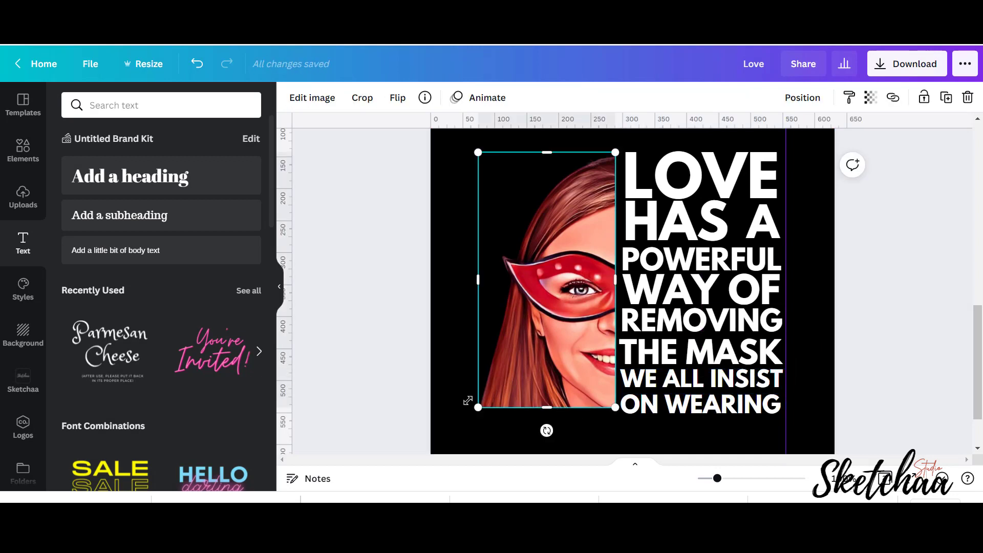
pyautogui.click(814, 325)
pyautogui.click(768, 408)
pyautogui.click(815, 419)
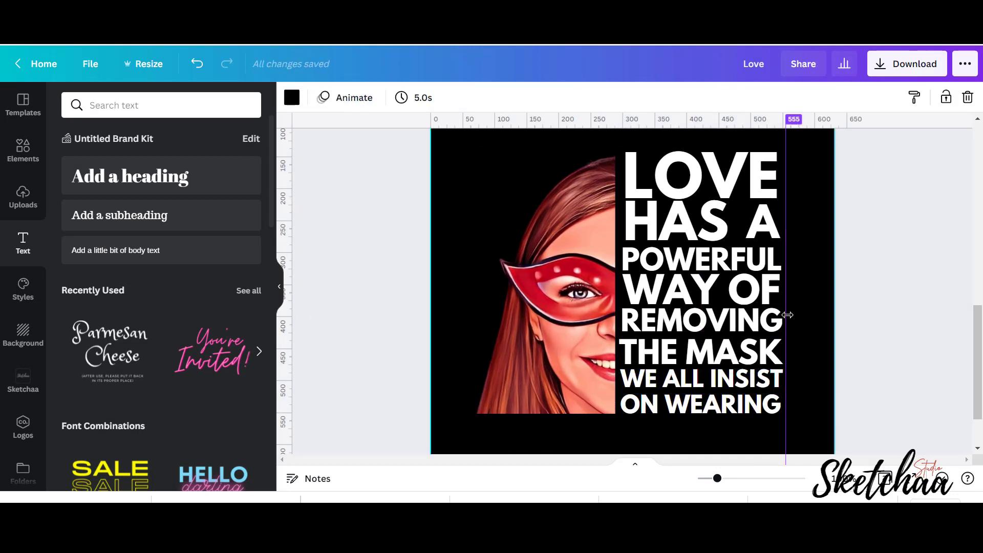
pyautogui.click(599, 169)
pyautogui.moveTo(616, 155); pyautogui.dragTo(615, 150)
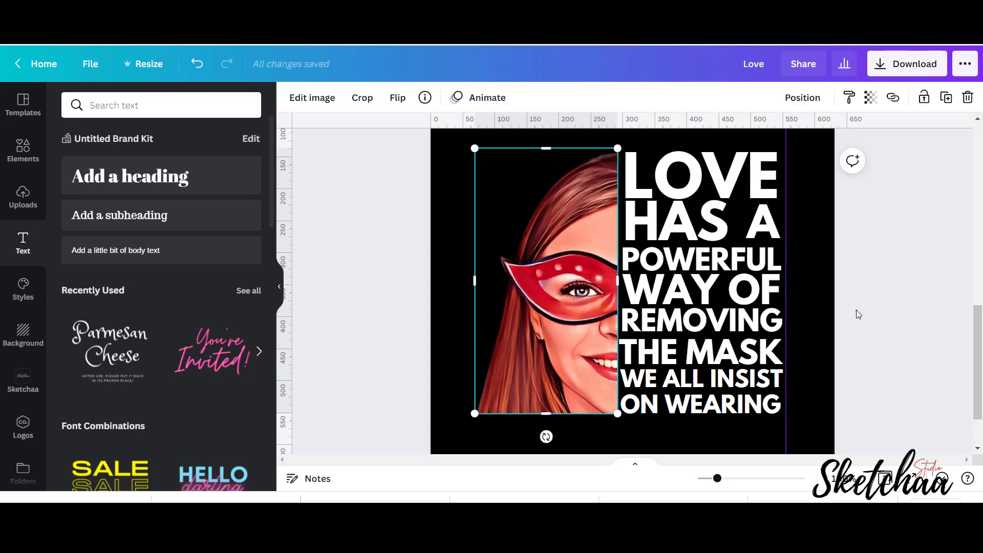
# Colour the LOVE line red and the POWERFUL line pink
pyautogui.click(700, 176)
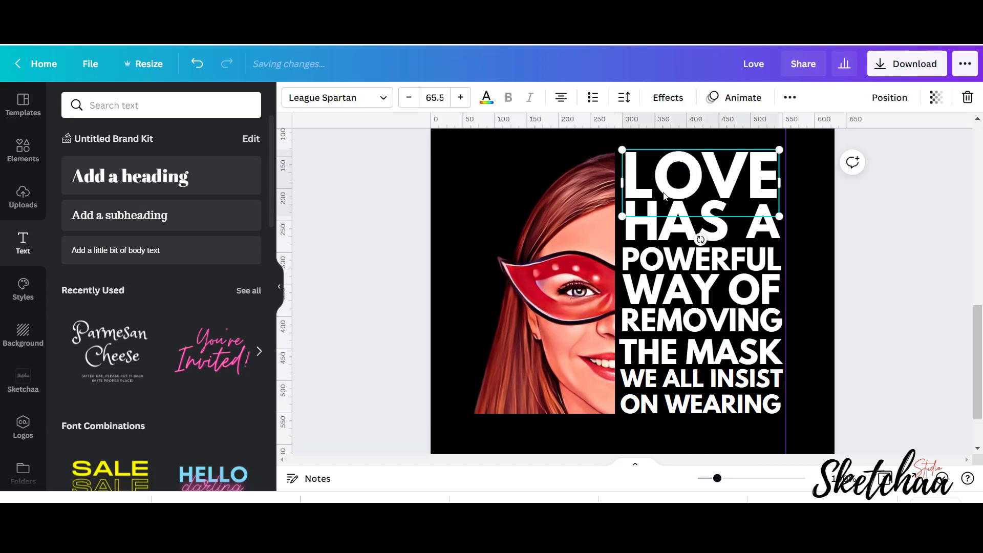
pyautogui.click(486, 97)
pyautogui.click(212, 164)
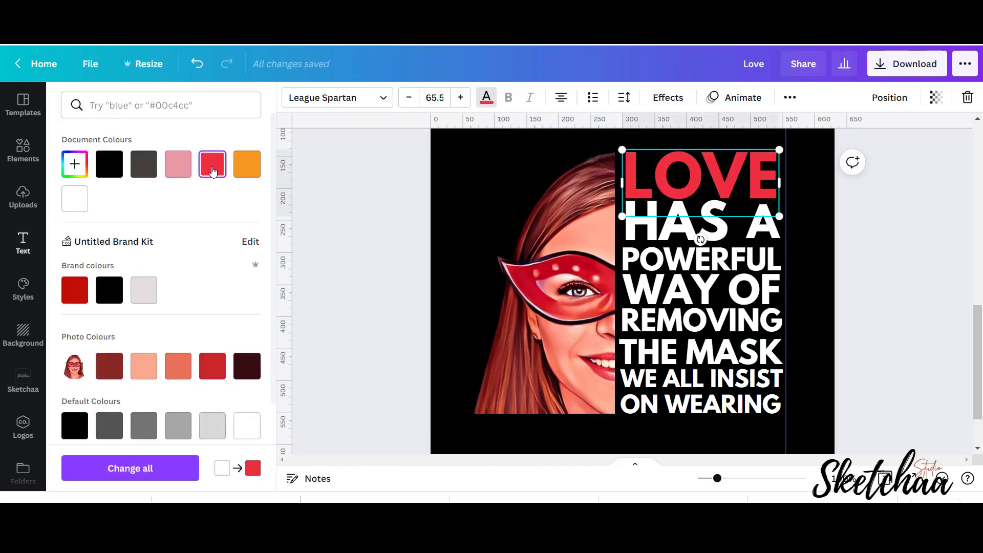
pyautogui.click(719, 257)
pyautogui.click(179, 164)
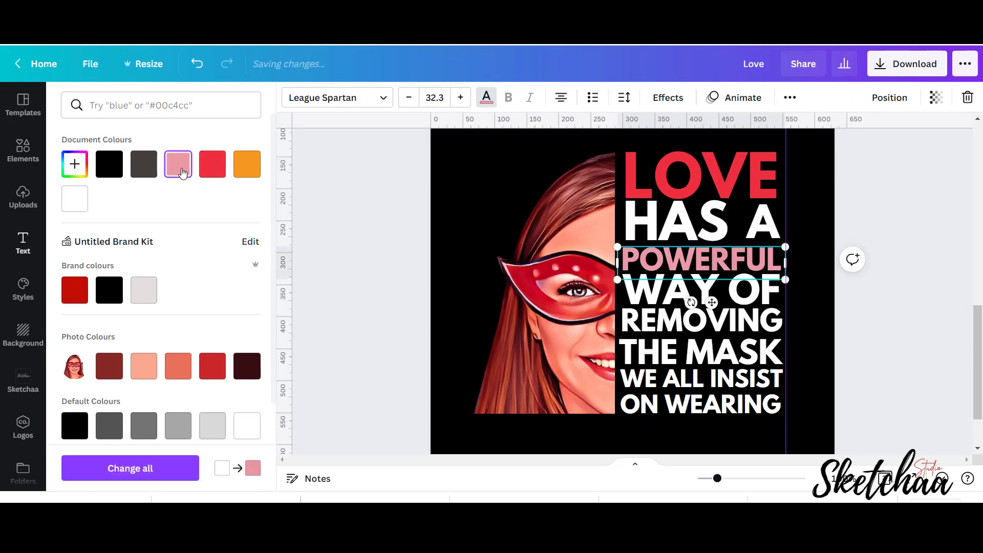
pyautogui.click(810, 337)
# Make HAS and A orange, WAY OF red, and REMOVING pink
pyautogui.click(682, 227)
pyautogui.click(486, 97)
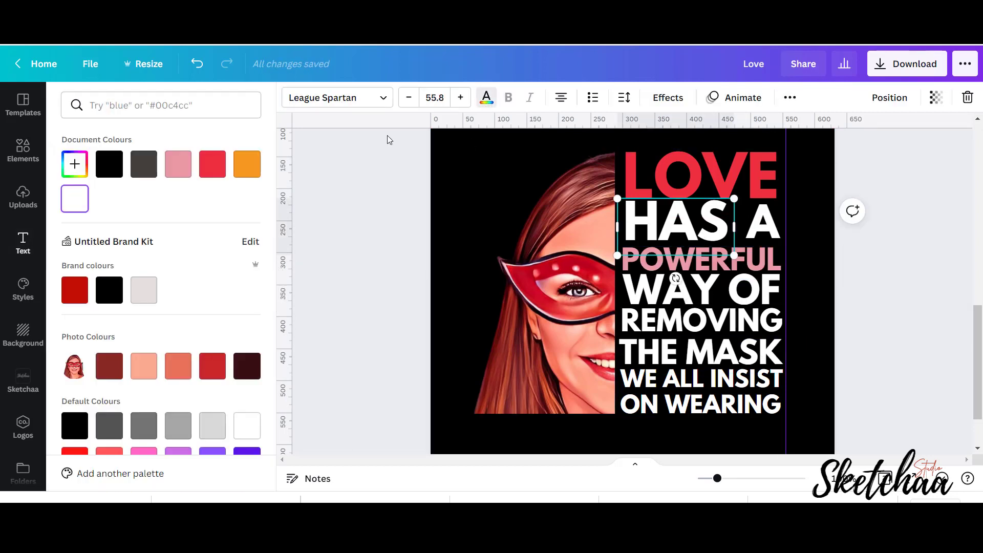
pyautogui.click(247, 164)
pyautogui.click(763, 226)
pyautogui.click(247, 164)
pyautogui.click(702, 291)
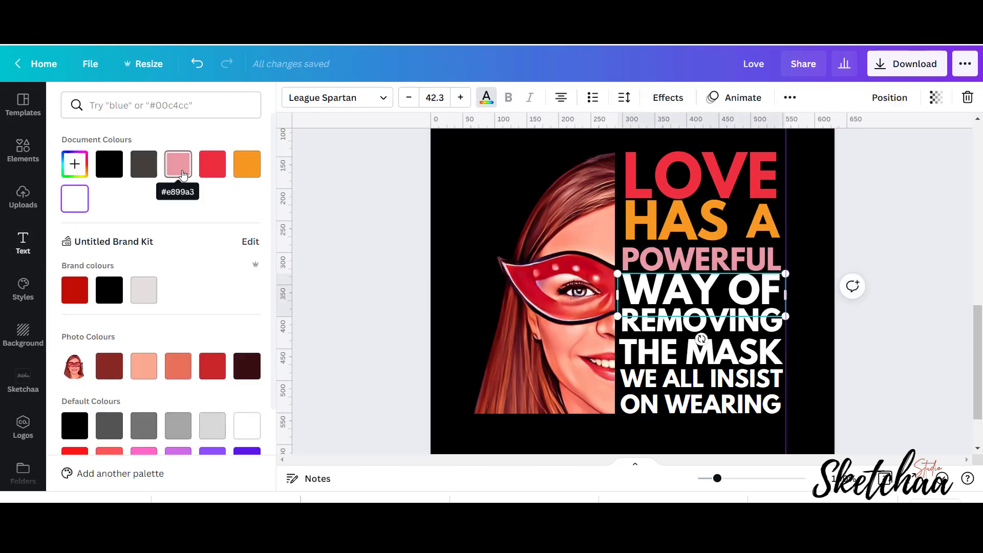
pyautogui.click(212, 164)
pyautogui.click(707, 321)
pyautogui.click(178, 164)
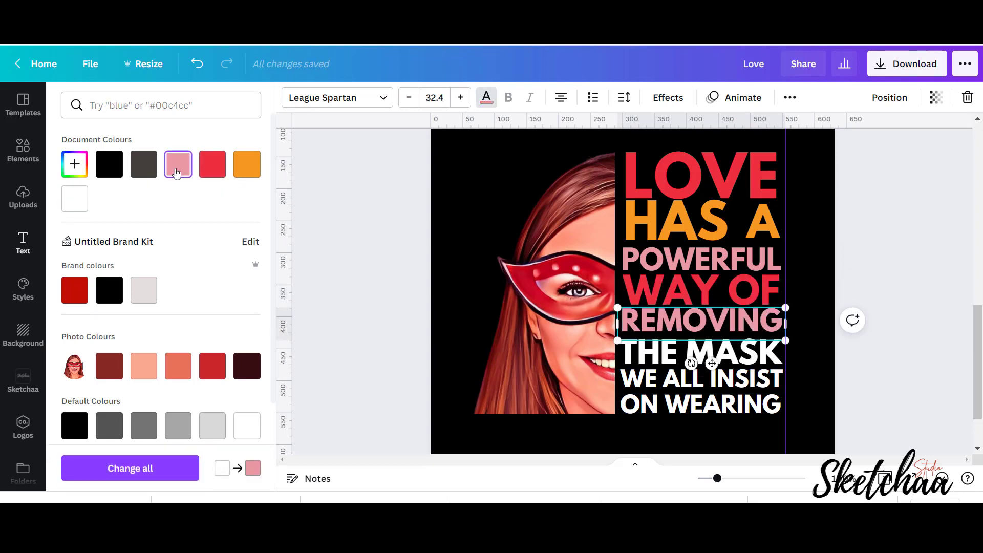
# Make THE MASK orange and WE ALL INSIST red
pyautogui.click(702, 353)
pyautogui.click(247, 164)
pyautogui.click(701, 379)
pyautogui.click(212, 163)
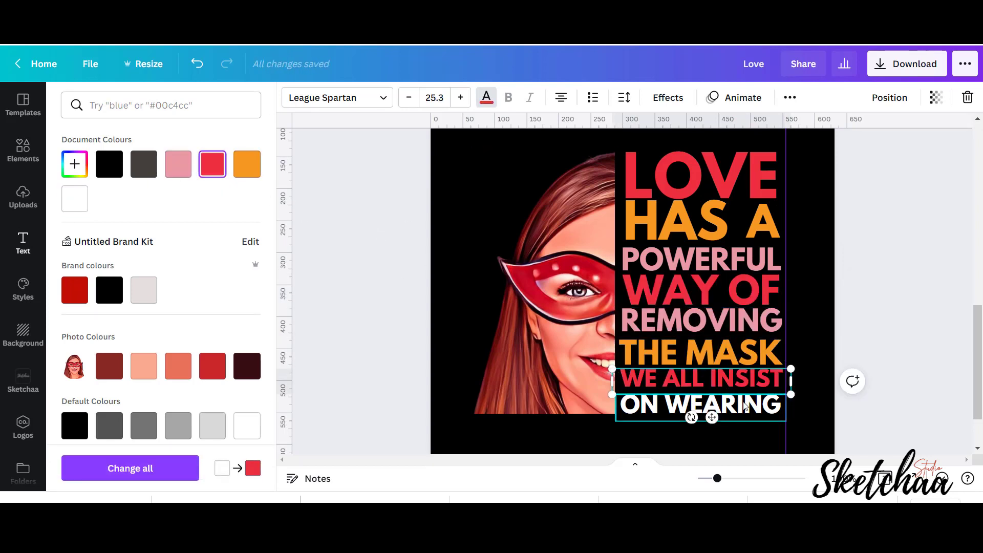
pyautogui.click(702, 405)
pyautogui.click(802, 314)
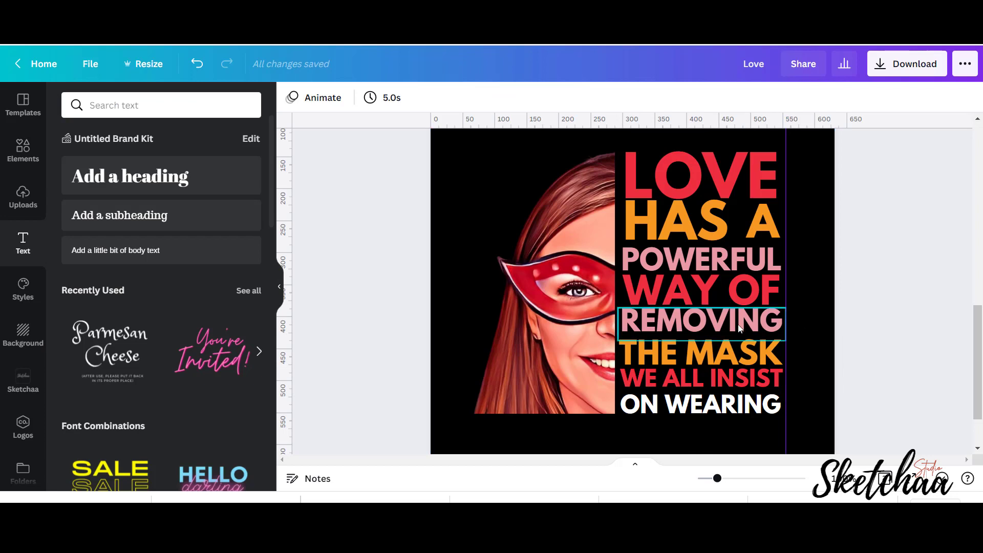
# Change the WAY OF line from red to white
pyautogui.click(707, 321)
pyautogui.click(701, 289)
pyautogui.click(486, 97)
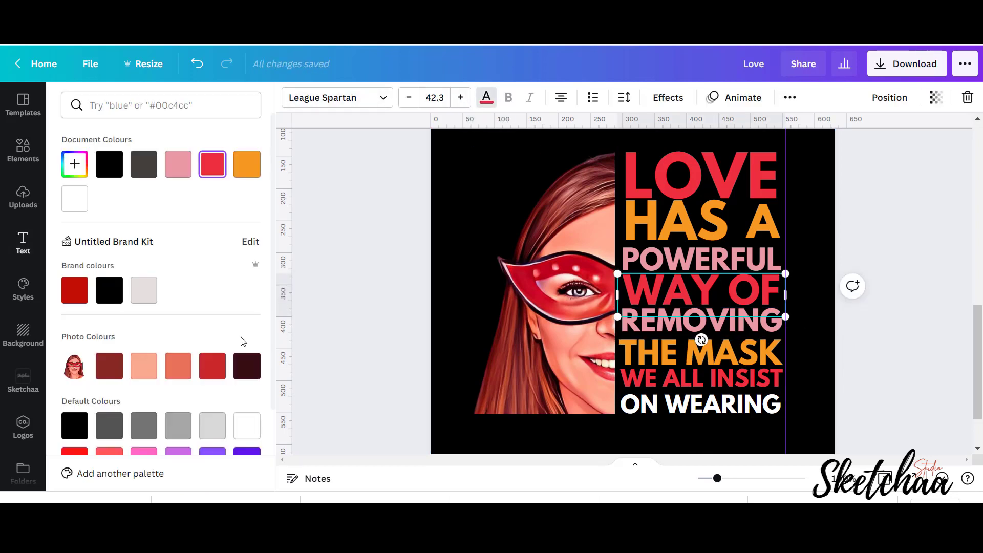
pyautogui.click(75, 197)
pyautogui.click(814, 346)
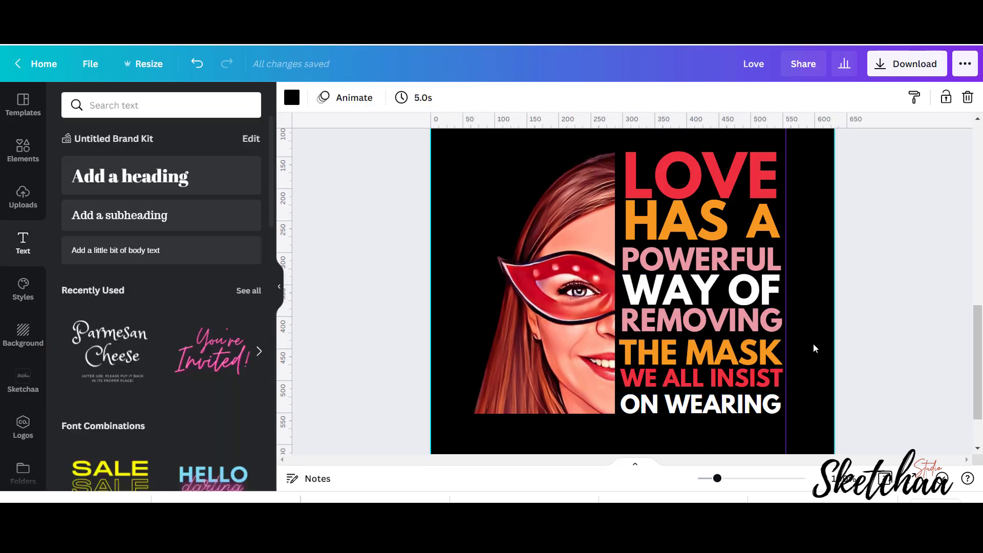
pyautogui.click(758, 225)
# Group all the quote lines into one block and narrow it slightly from the right
pyautogui.click(797, 180)
pyautogui.moveTo(797, 180); pyautogui.dragTo(683, 414)
pyautogui.click(872, 97)
pyautogui.moveTo(793, 154); pyautogui.dragTo(785, 155)
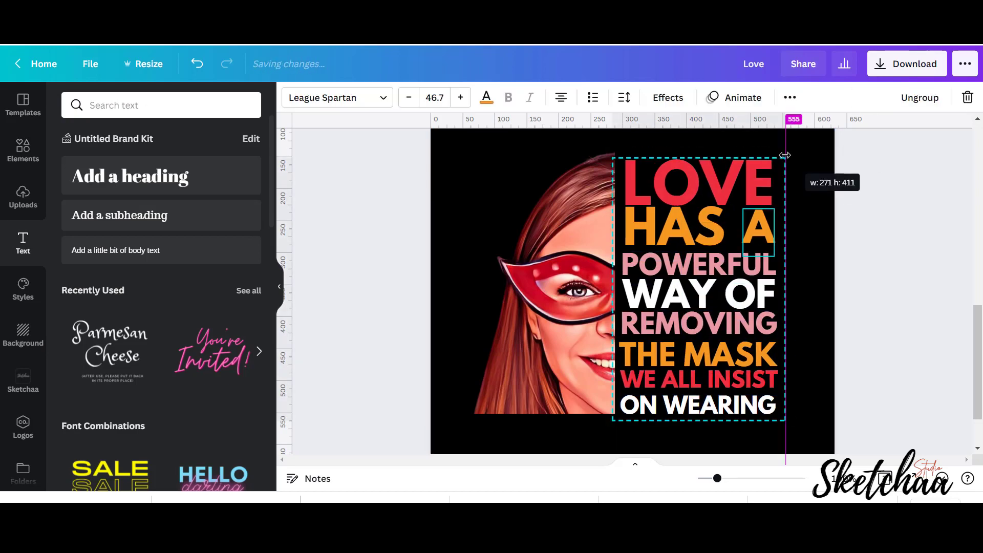
# Enlarge the portrait and quote together to fill the page, removing the 555 guide
pyautogui.click(588, 178)
pyautogui.click(819, 233)
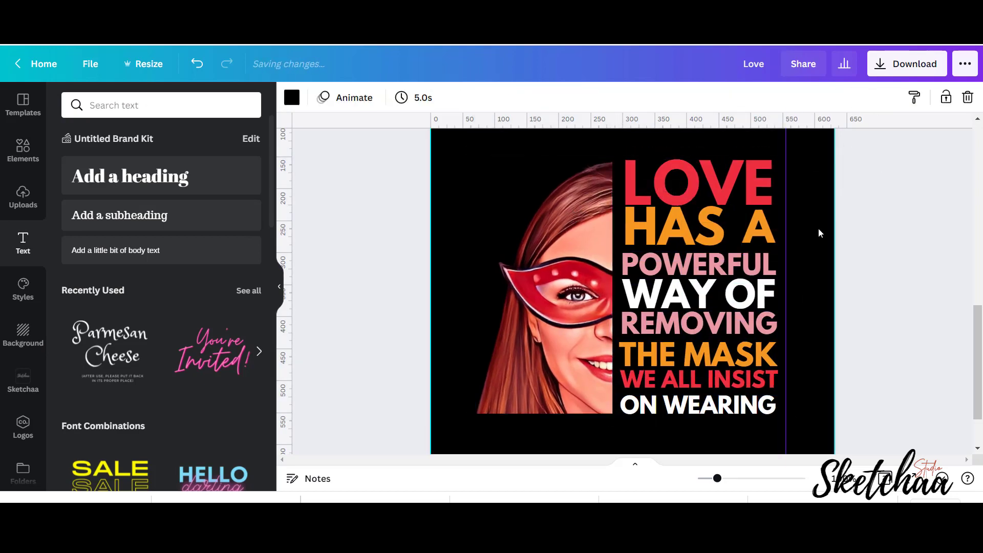
pyautogui.moveTo(819, 233); pyautogui.dragTo(514, 406)
pyautogui.moveTo(473, 157); pyautogui.dragTo(457, 144)
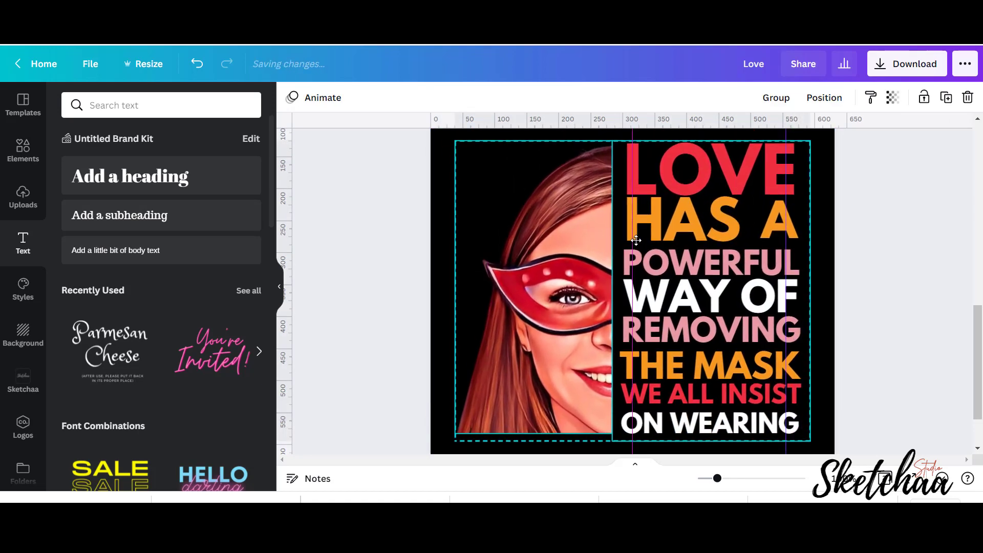
pyautogui.click(822, 341)
pyautogui.moveTo(783, 349); pyautogui.dragTo(852, 379)
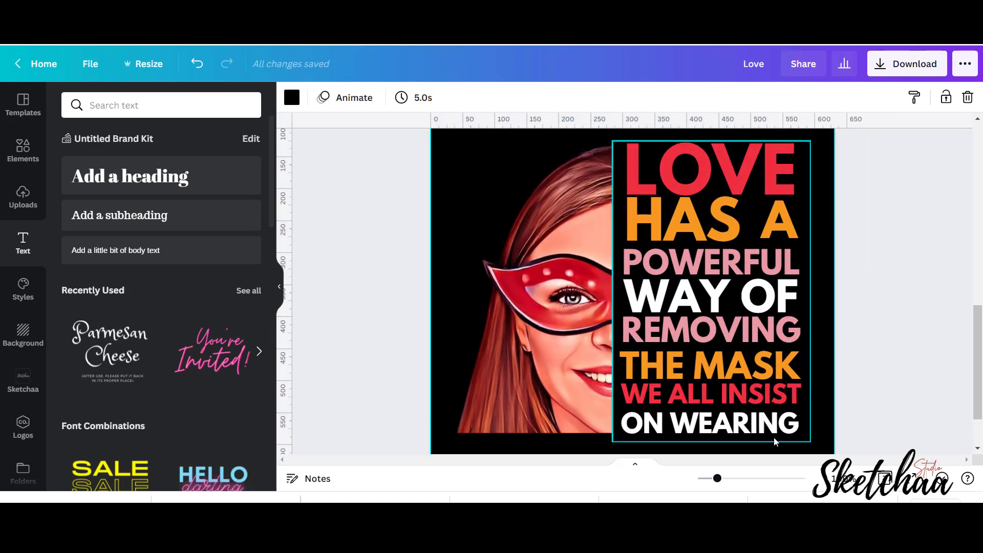
# Ungroup the quote and check the HAS A, REMOVING and ON WEARING lines
pyautogui.click(731, 241)
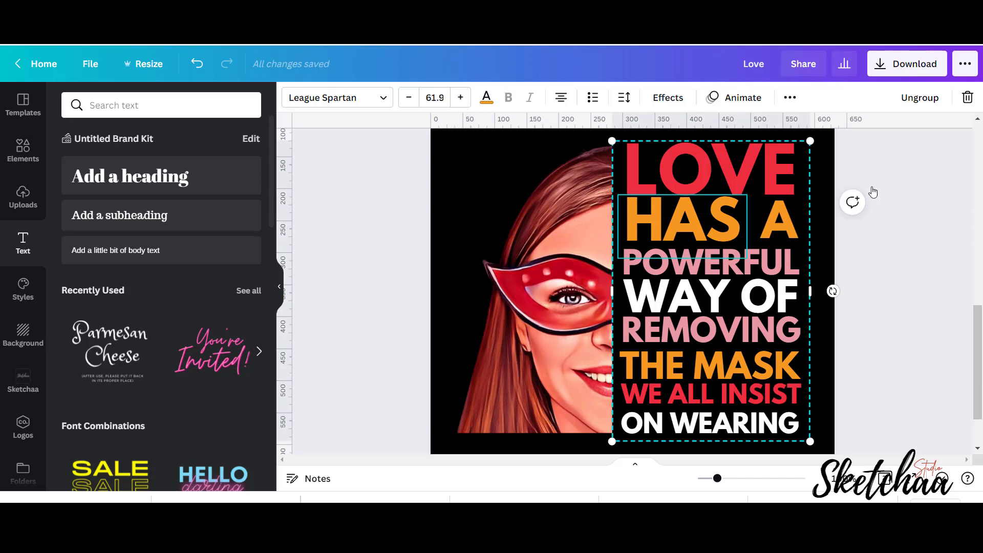
pyautogui.click(920, 97)
pyautogui.click(665, 233)
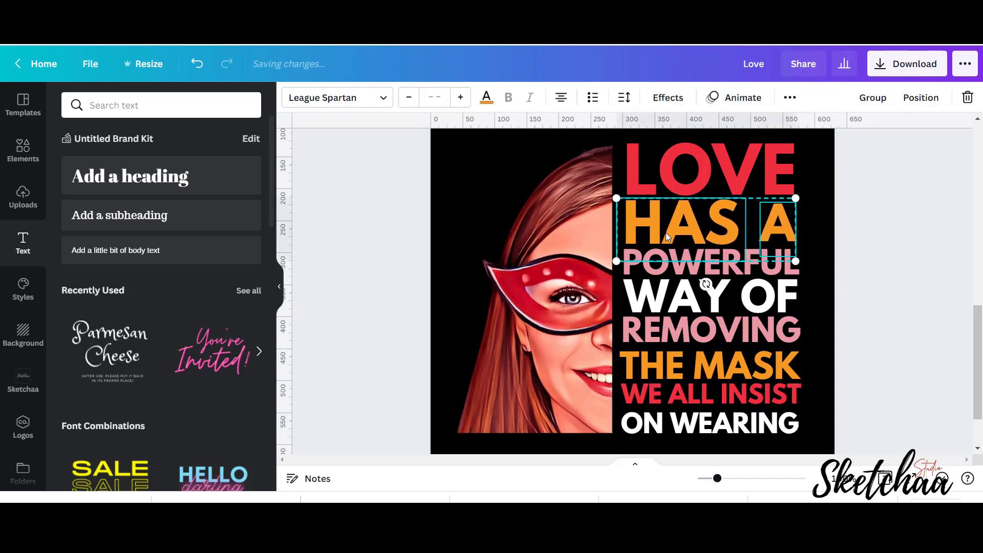
pyautogui.click(823, 339)
pyautogui.click(770, 334)
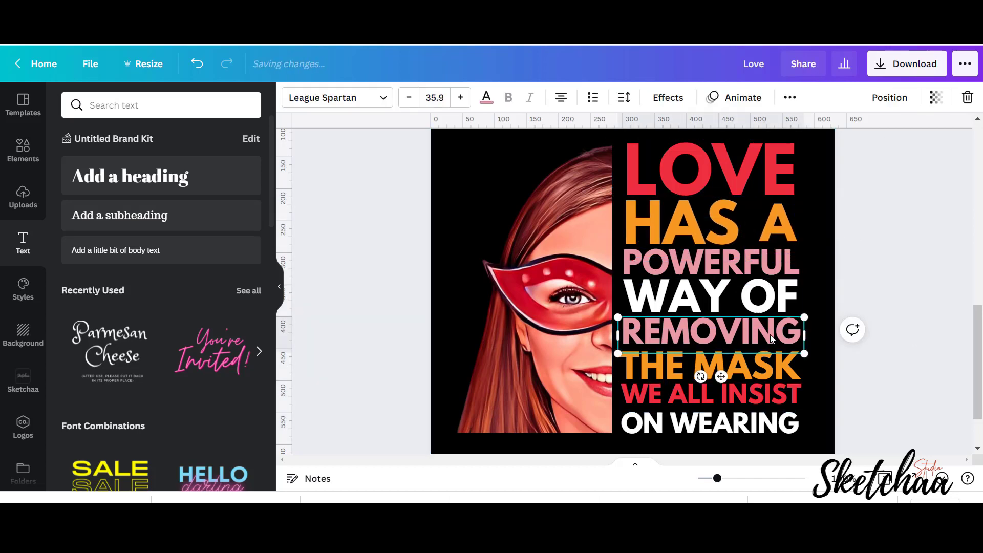
pyautogui.click(918, 322)
pyautogui.click(791, 434)
pyautogui.click(802, 450)
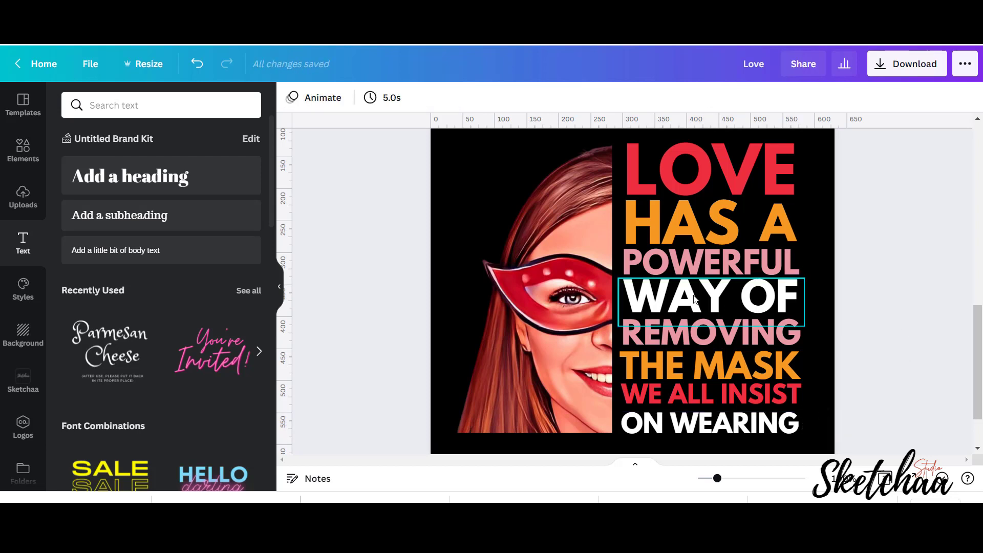
# Widen the WAY OF line slightly to match the column width
pyautogui.click(710, 297)
pyautogui.moveTo(808, 300); pyautogui.dragTo(815, 299)
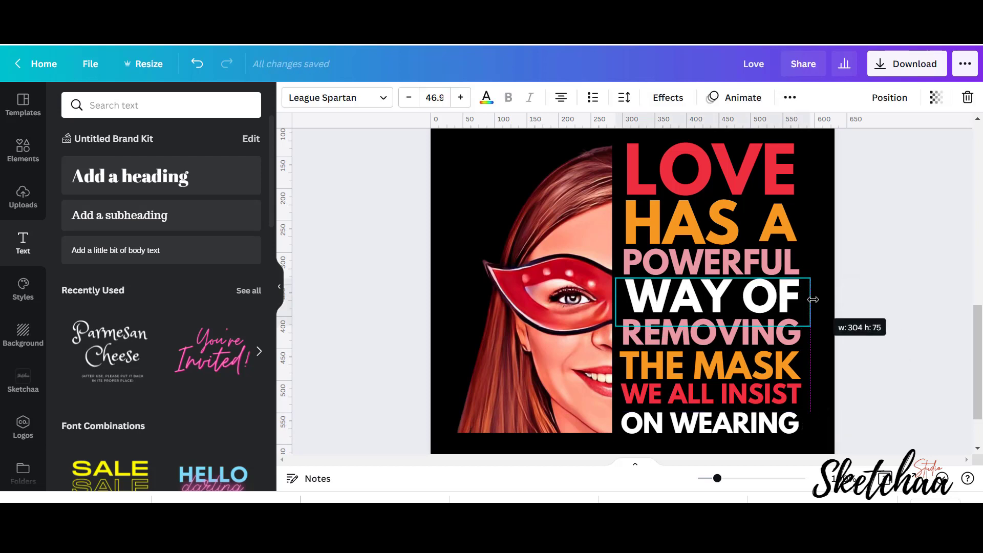
pyautogui.click(896, 343)
pyautogui.click(758, 408)
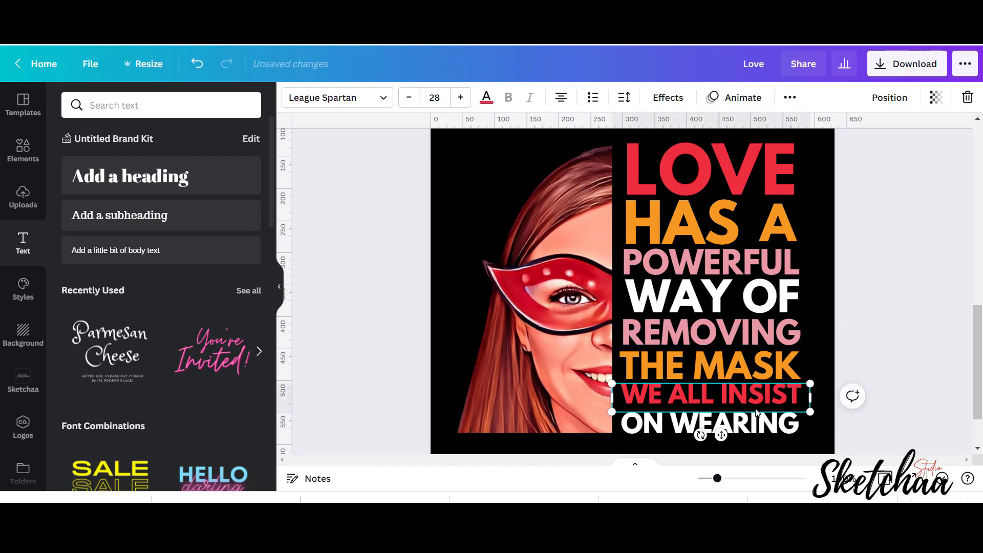
pyautogui.click(892, 341)
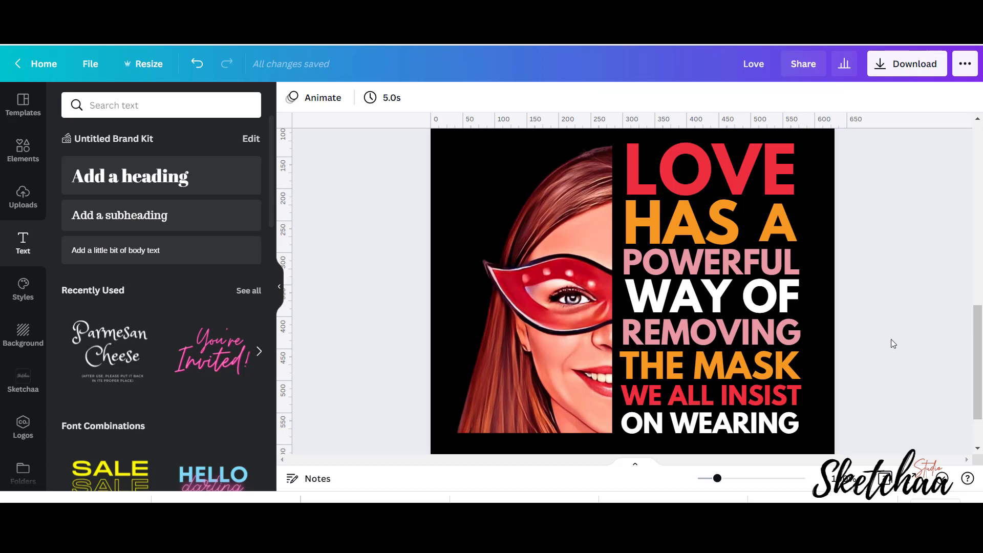
# Review the portrait and individual quote lines, then select every element on the page
pyautogui.click(552, 231)
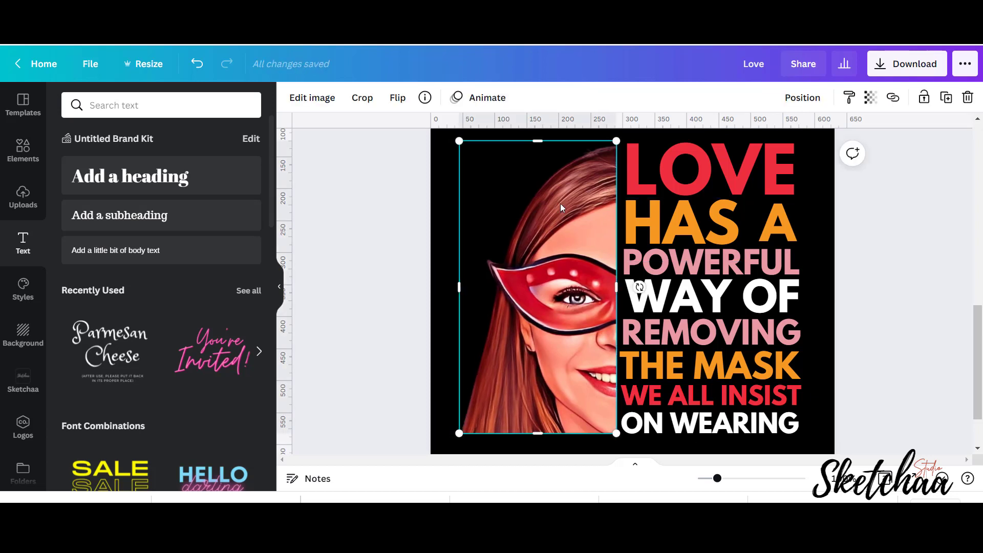
pyautogui.click(681, 223)
pyautogui.keyDown('shift'); pyautogui.click(785, 229); pyautogui.keyUp('shift')
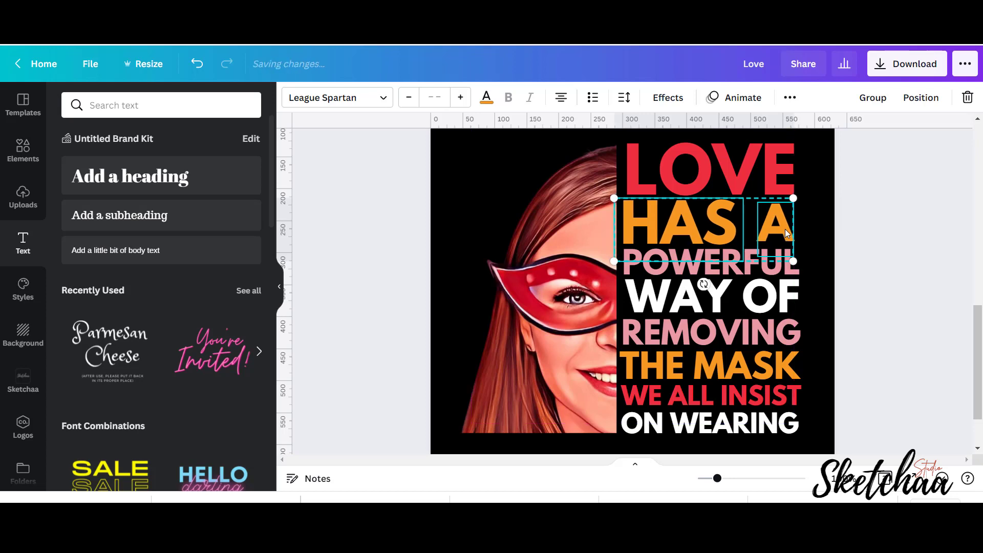
pyautogui.click(752, 166)
pyautogui.click(773, 304)
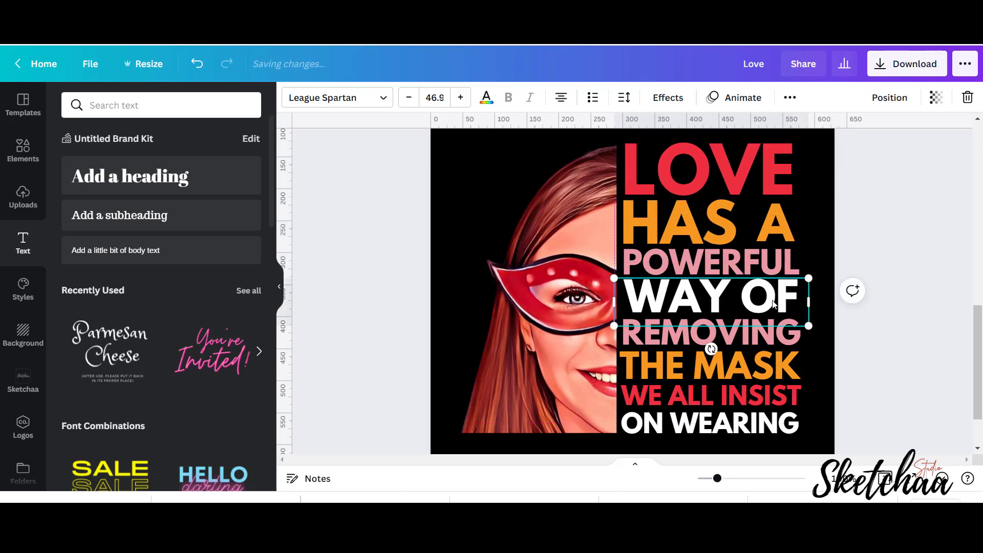
pyautogui.click(897, 211)
pyautogui.hotkey('ctrl', 'a')
pyautogui.click(889, 202)
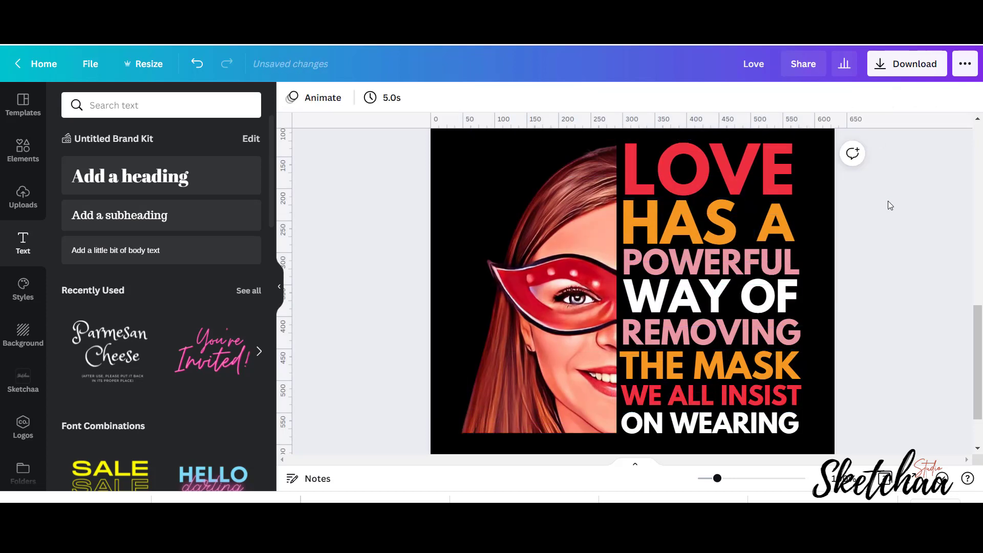
pyautogui.hotkey('ctrl', 'a')
pyautogui.click(911, 169)
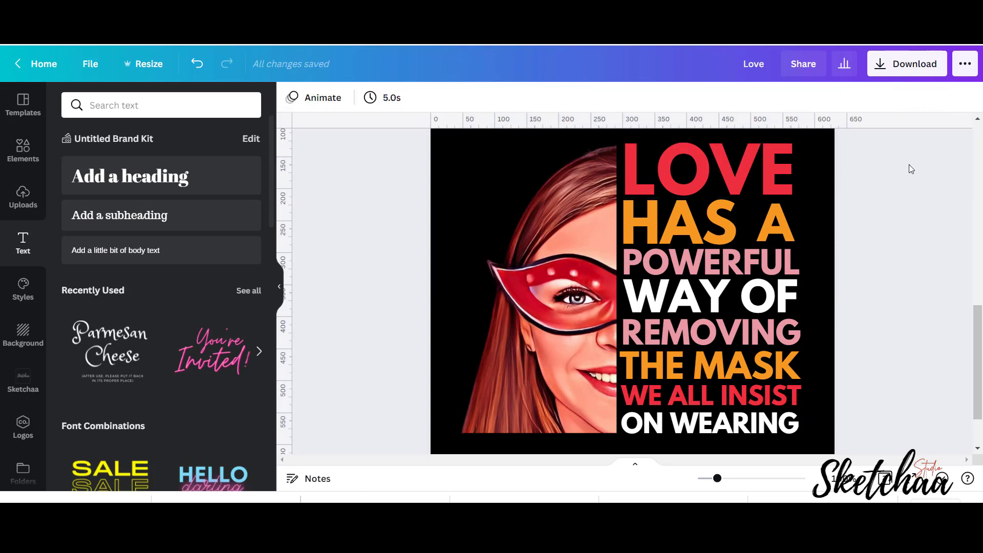